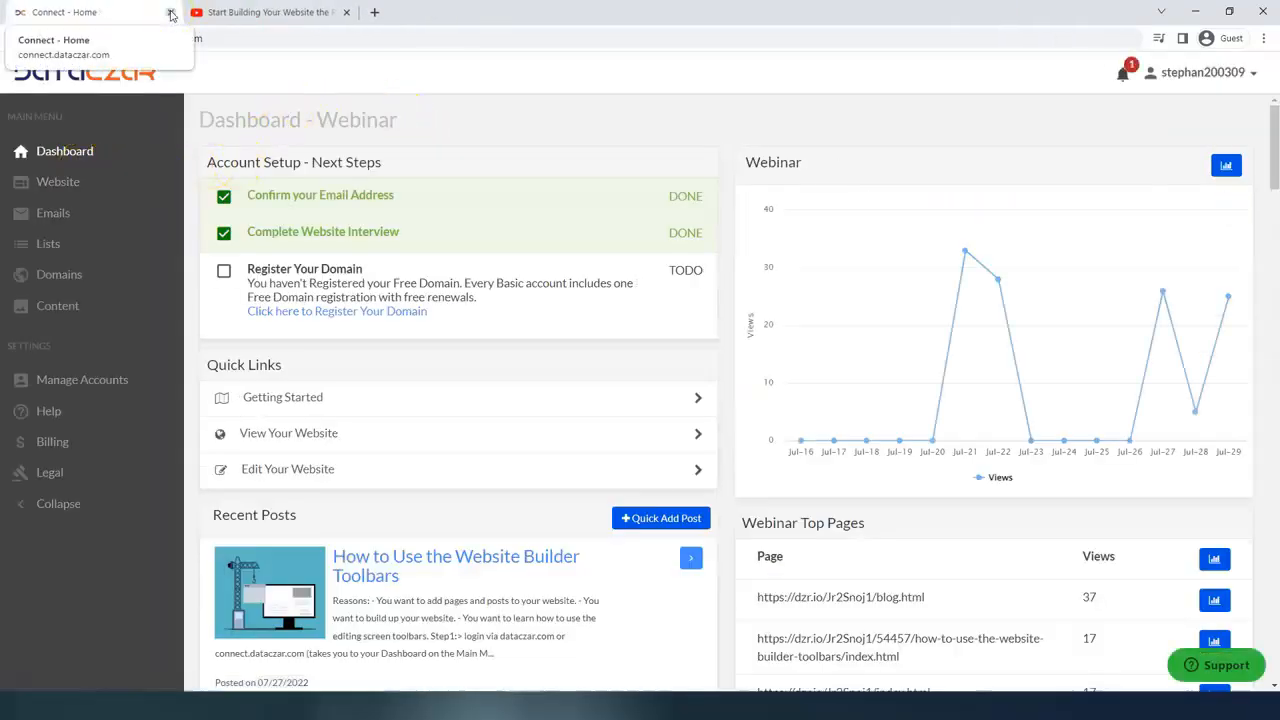
# Step: Open the Webinar website's public preview and bring up the full blog post "How to Use the Website Builder Toolbars"
pyautogui.press('F11')
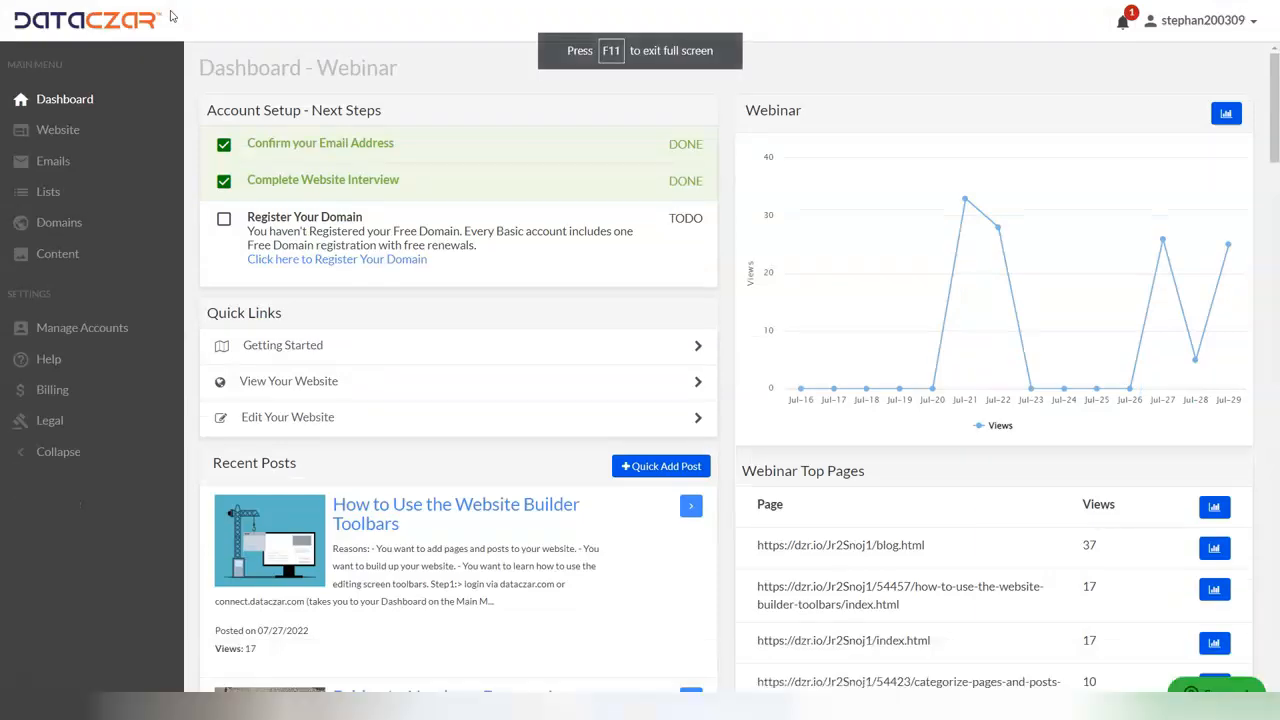
pyautogui.click(63, 130)
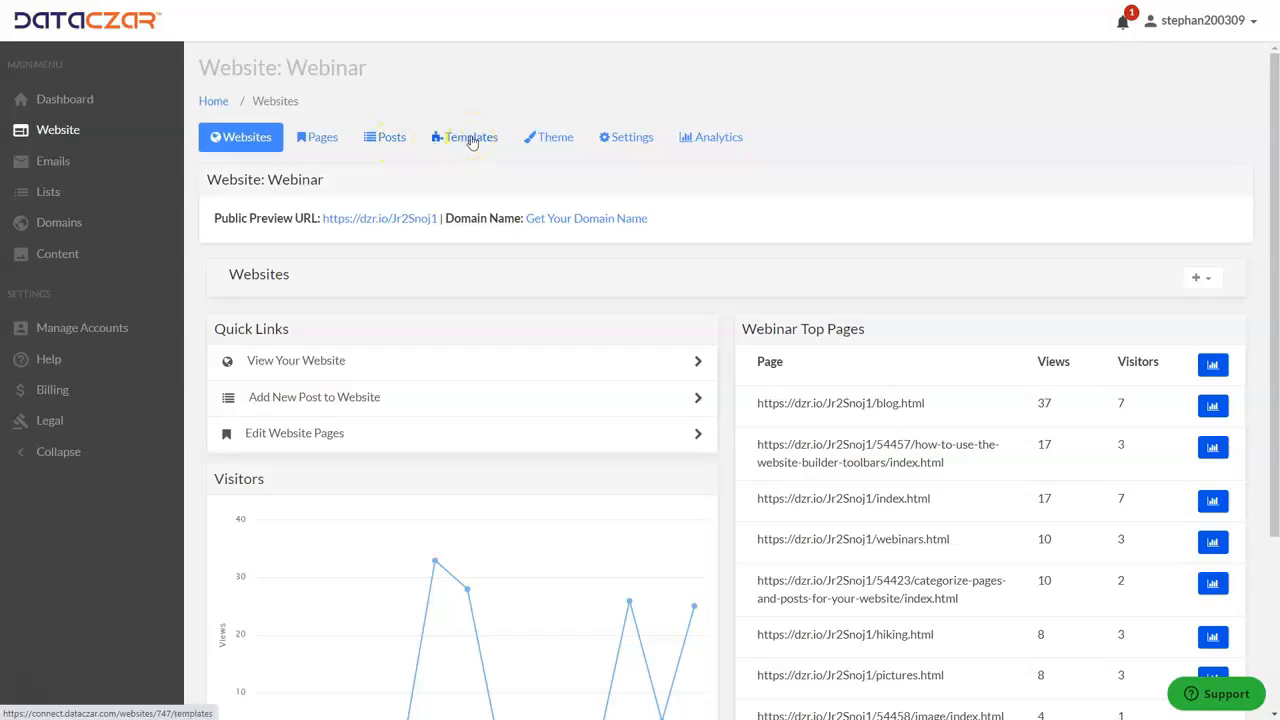
pyautogui.click(524, 142)
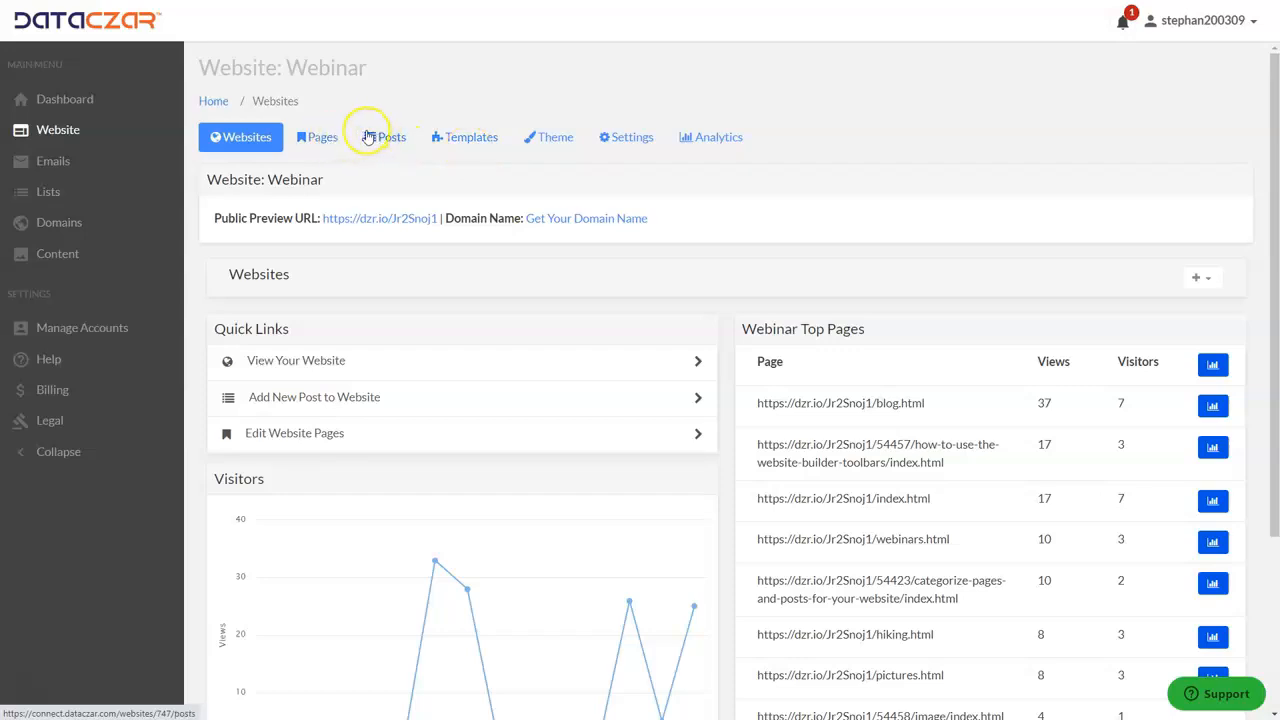
pyautogui.click(345, 222)
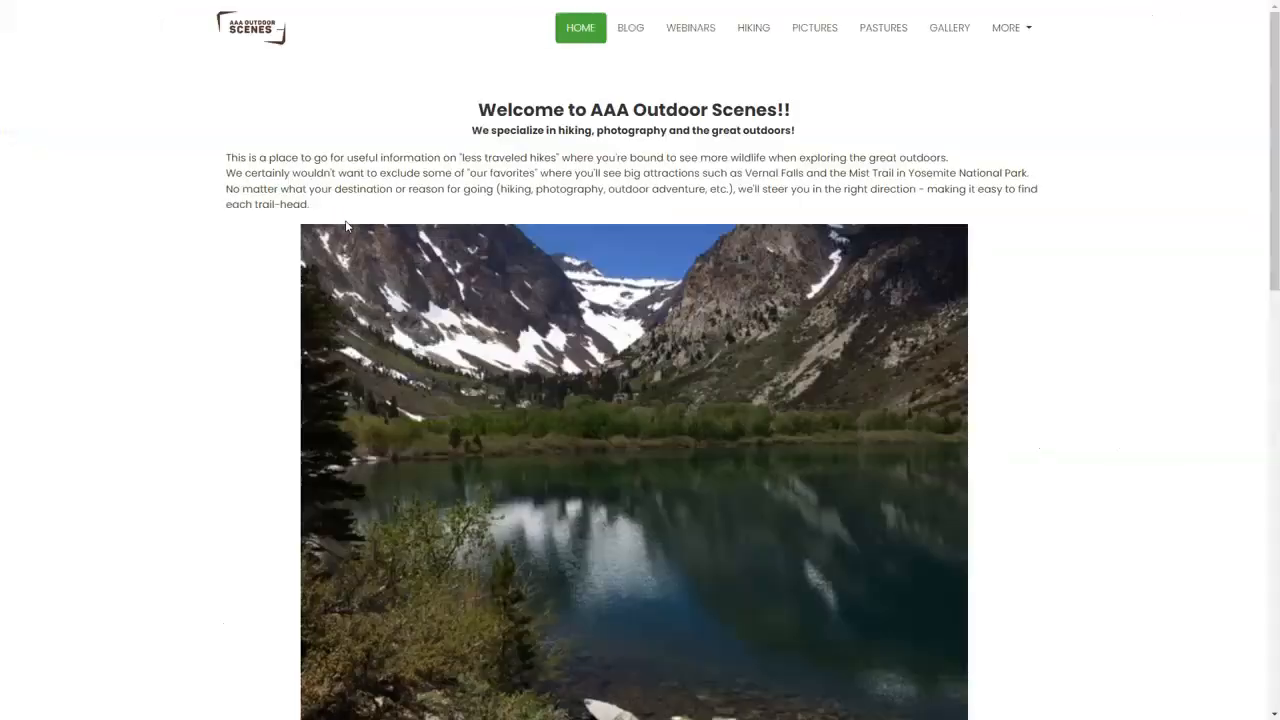
pyautogui.click(624, 30)
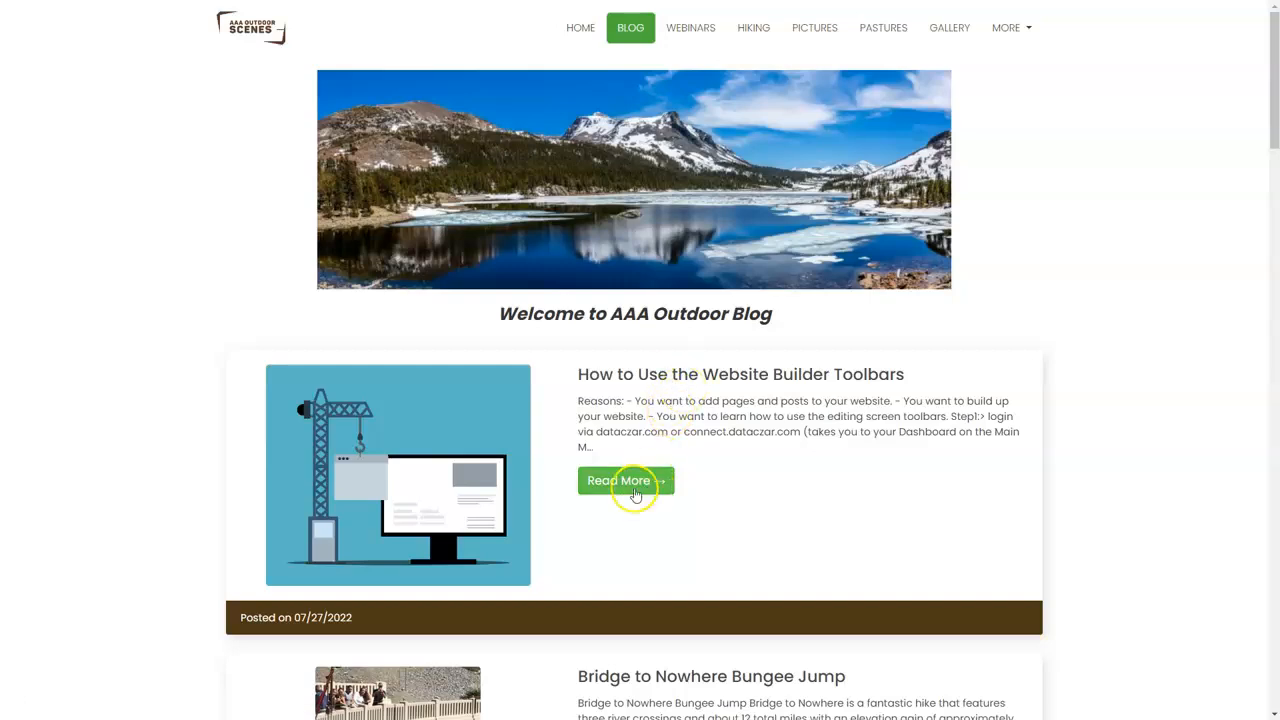
pyautogui.click(632, 490)
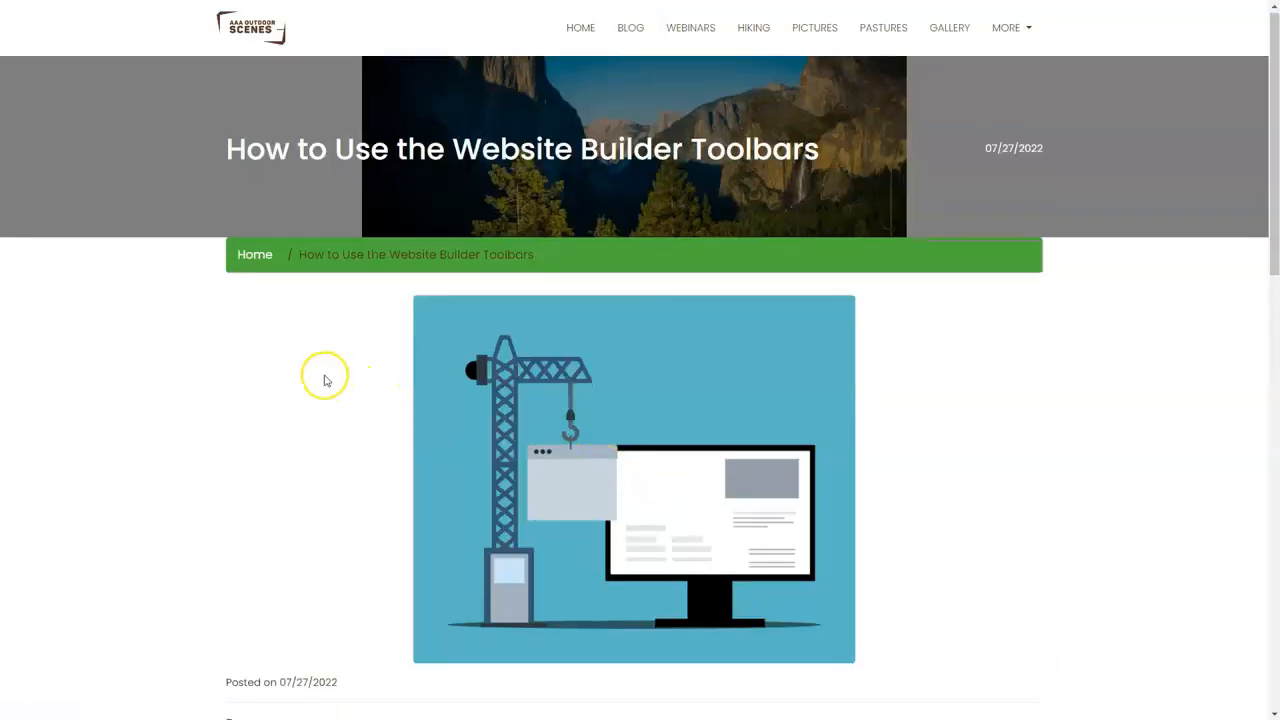
# Step: Read through the post's reasons, Step1, editing toolbar instructions and the section on finding these instructions
pyautogui.scroll(-3, 323, 374)
pyautogui.scroll(-2, 287, 319)
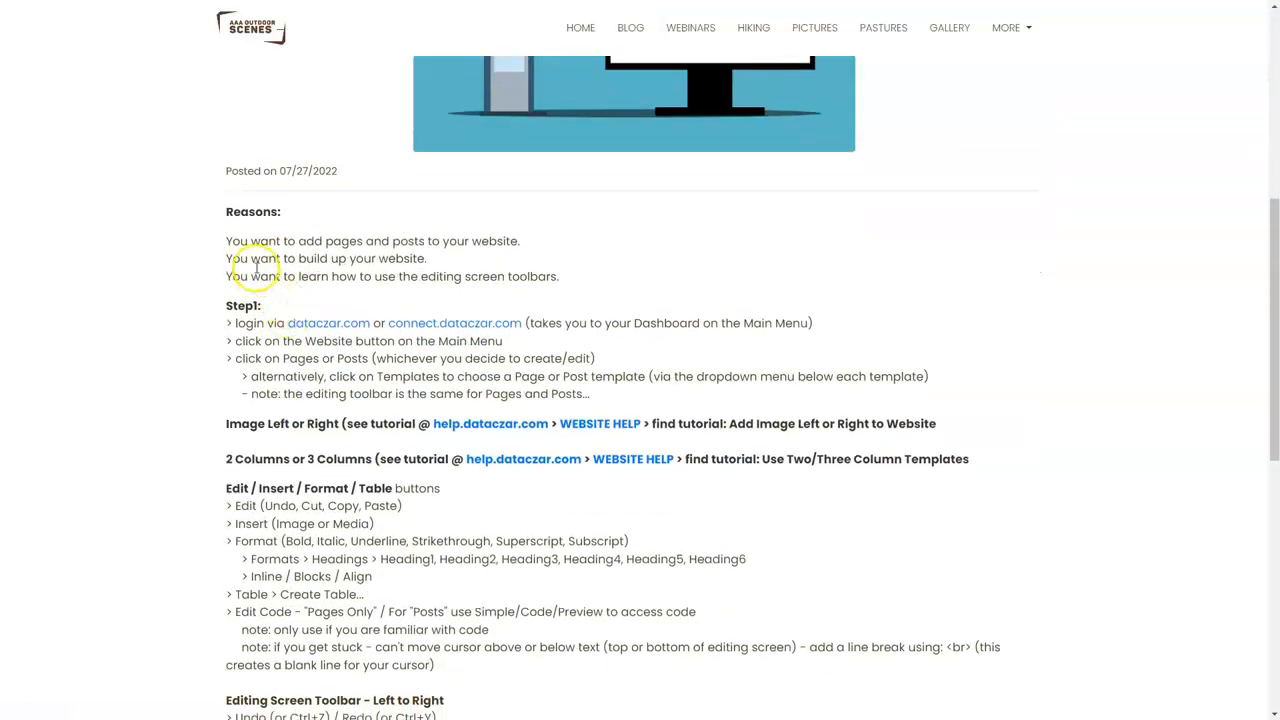
pyautogui.moveTo(227, 237); pyautogui.dragTo(580, 277)
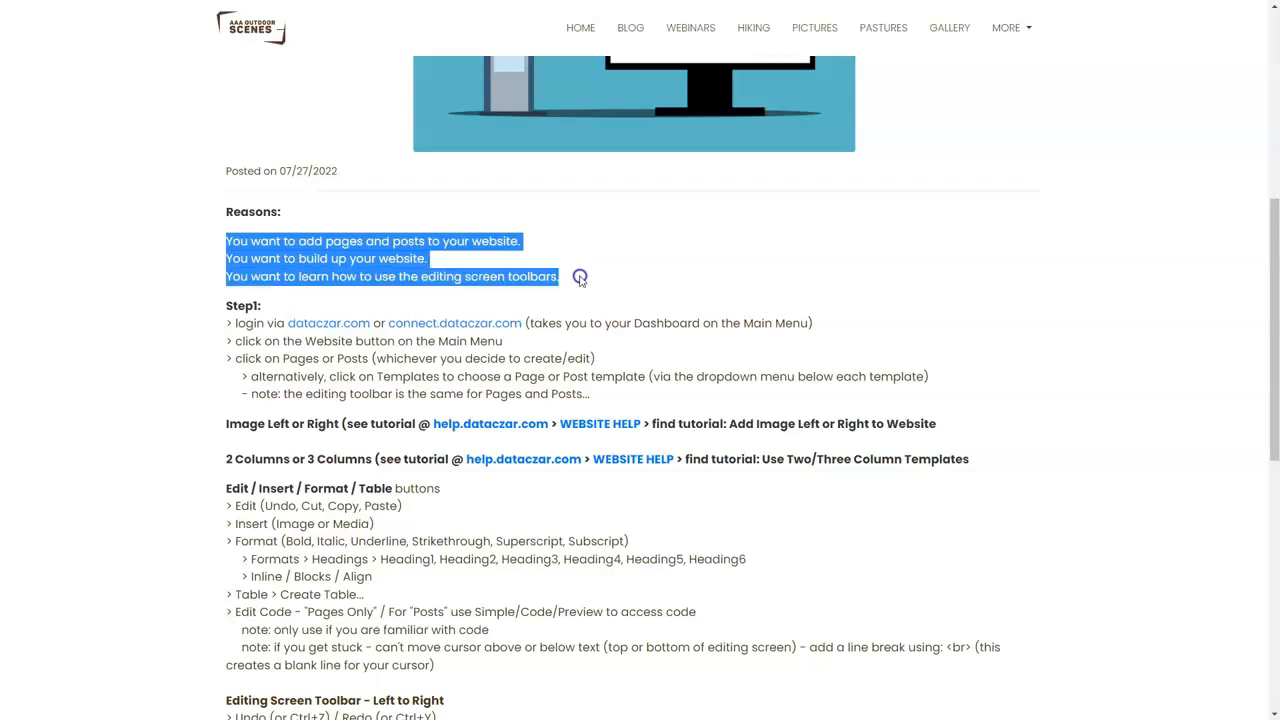
pyautogui.scroll(-3, 580, 277)
pyautogui.click(210, 162)
pyautogui.moveTo(210, 162); pyautogui.dragTo(614, 459)
pyautogui.scroll(-3, 606, 480)
pyautogui.scroll(-4, 620, 463)
pyautogui.click(582, 449)
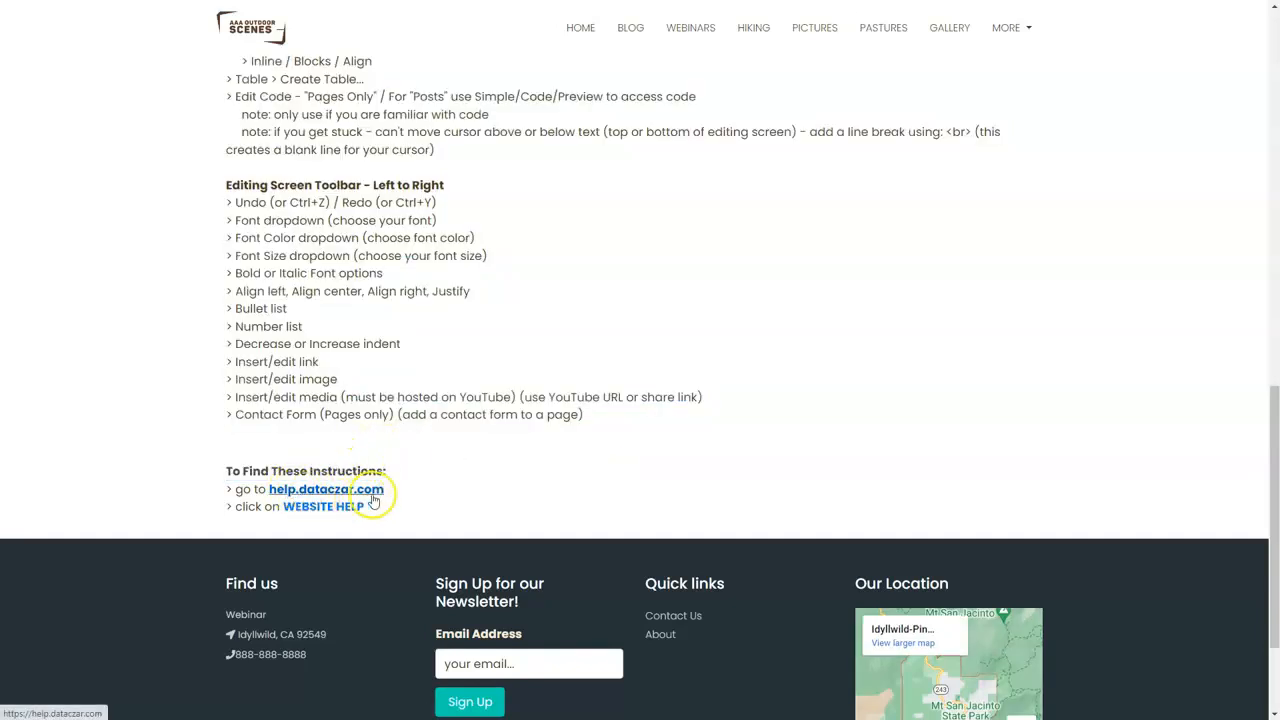
pyautogui.scroll(3, 510, 384)
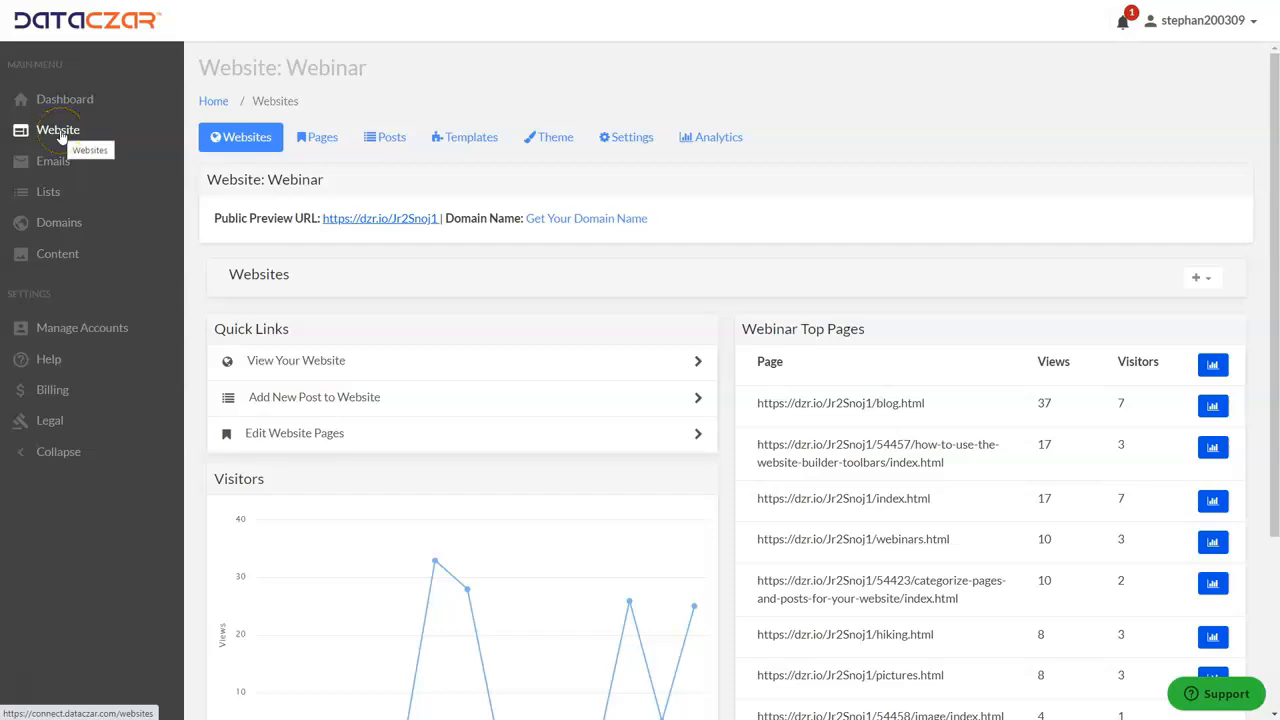
# Step: Start a blank page for the Webinar website and examine its content editor's templates and toolbar
pyautogui.click(324, 140)
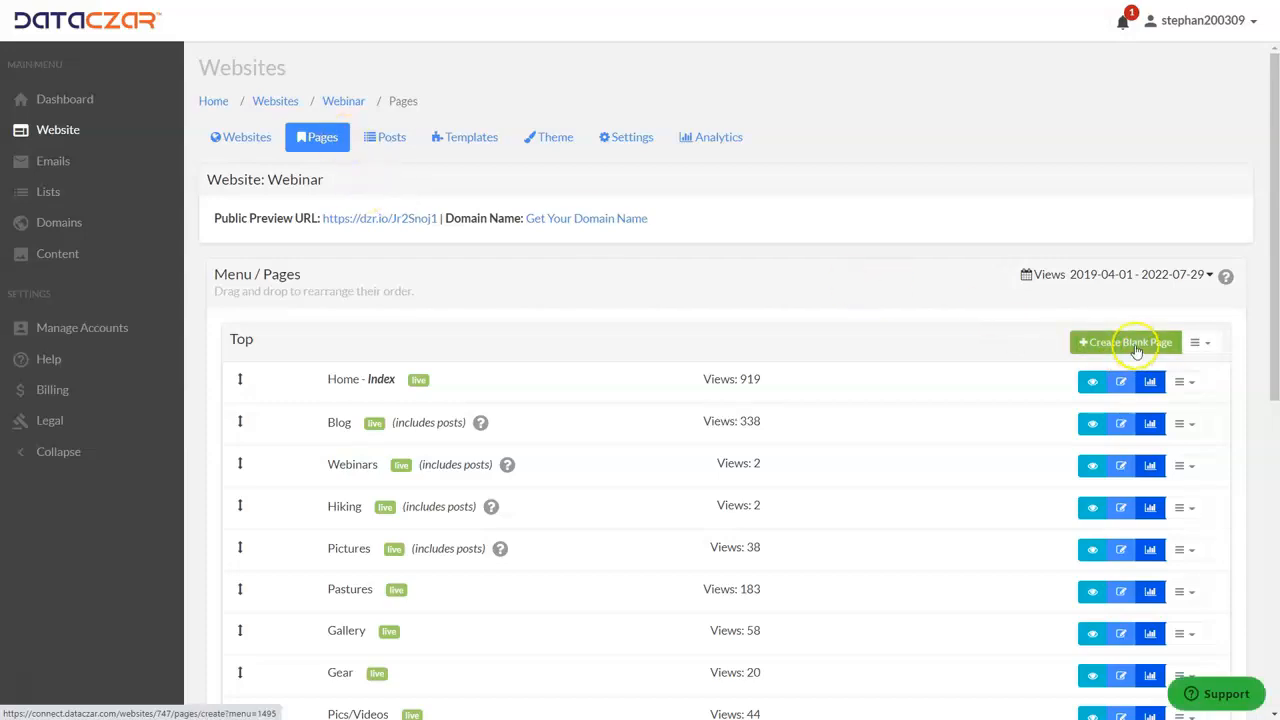
pyautogui.click(1136, 348)
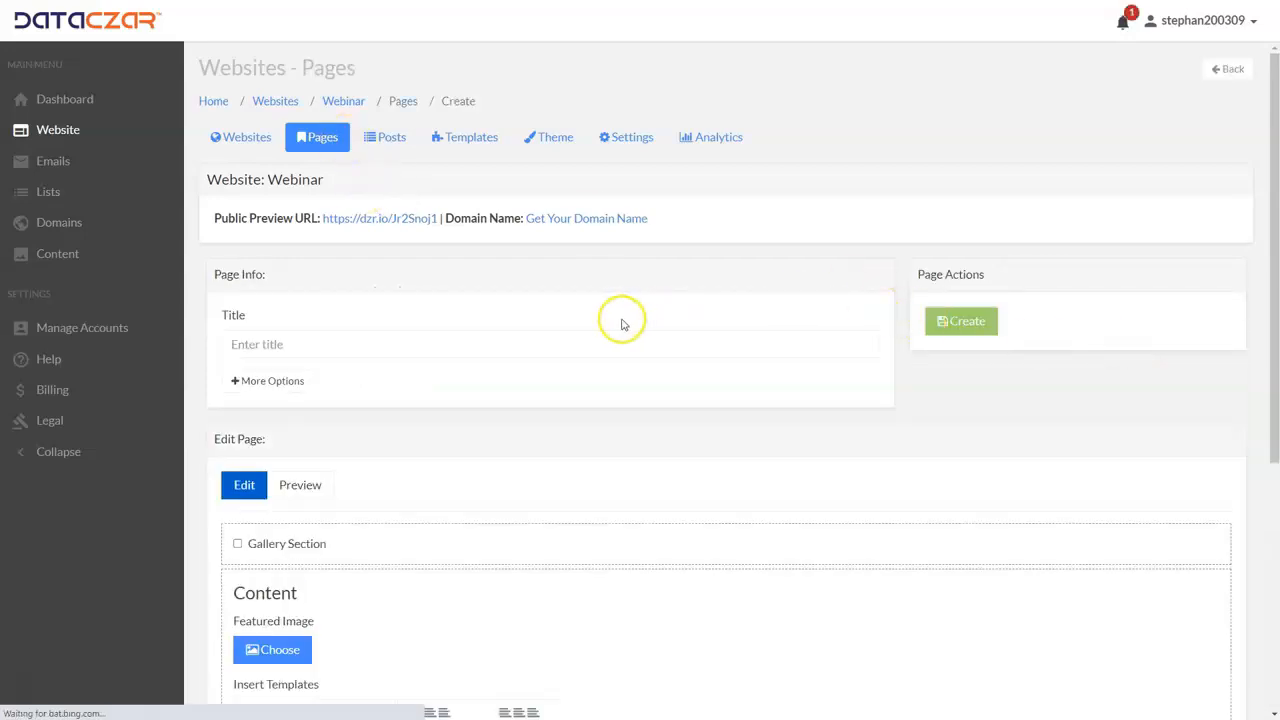
pyautogui.scroll(-4, 621, 323)
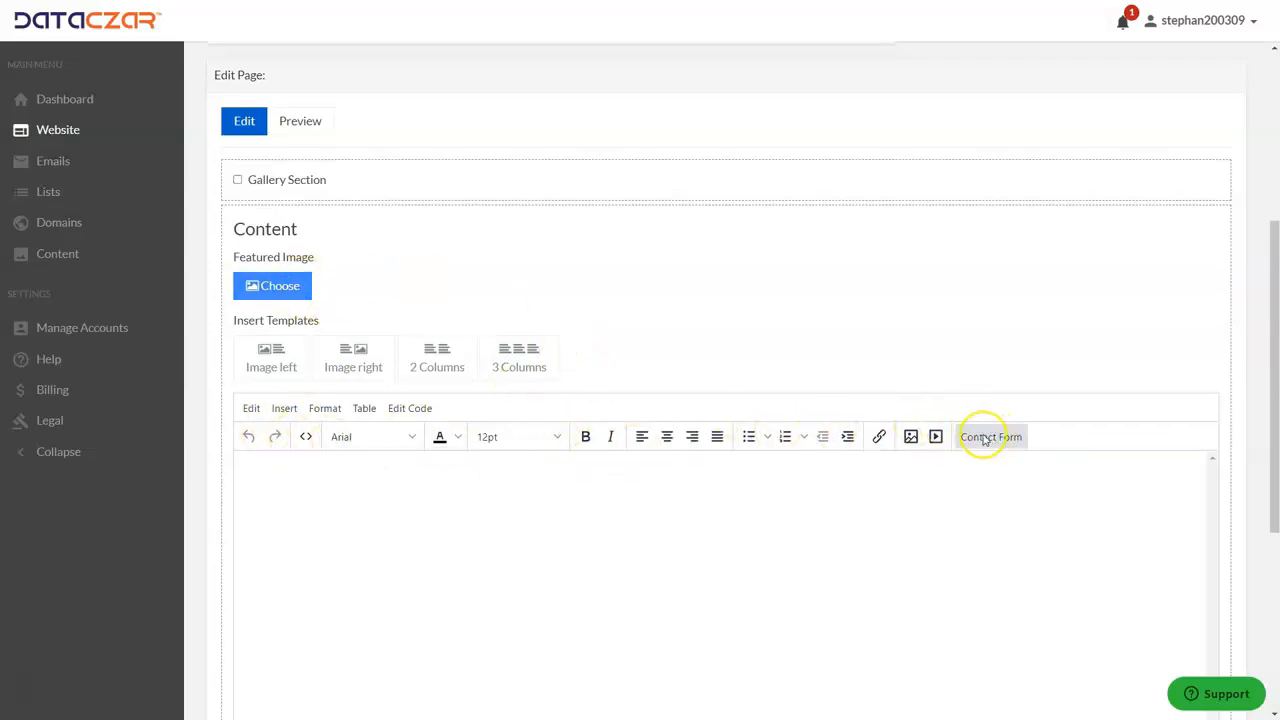
pyautogui.scroll(4, 820, 400)
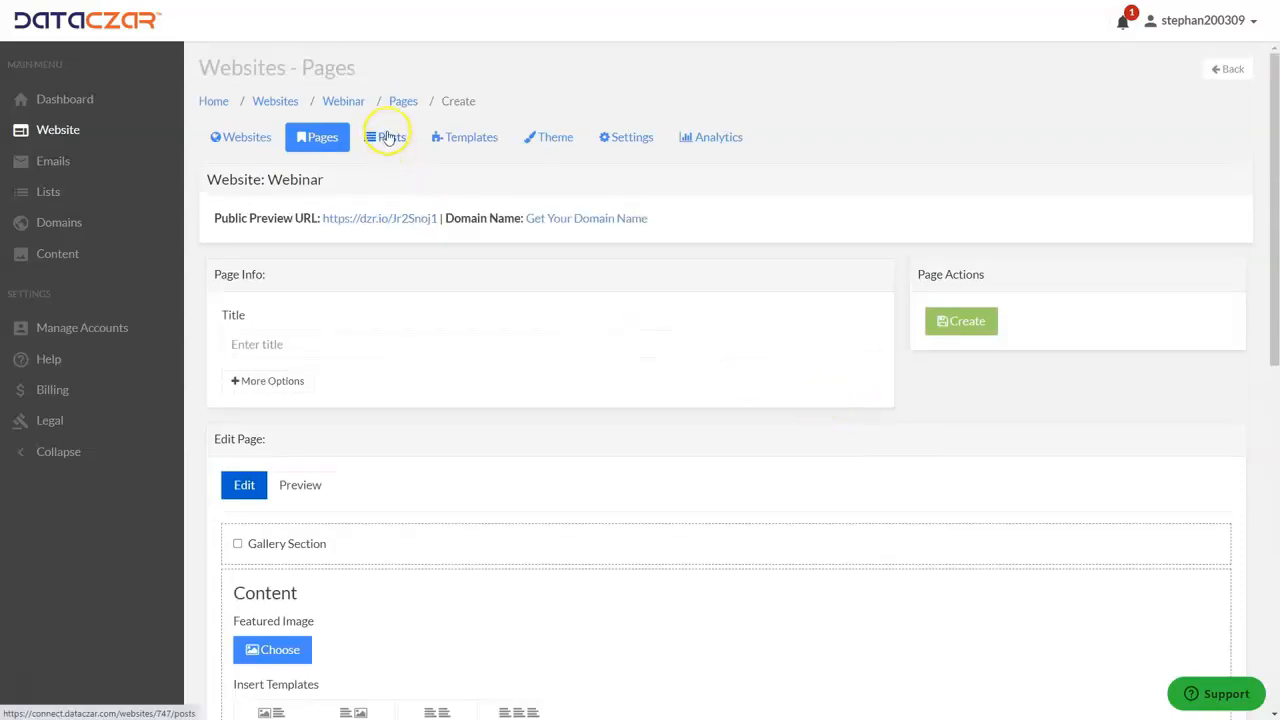
# Step: Start a new post titled "El Cajon Mountain" and paste the lines "El Cajon Mountain" and "San Diego County's Toughest Hike" as its content
pyautogui.click(388, 136)
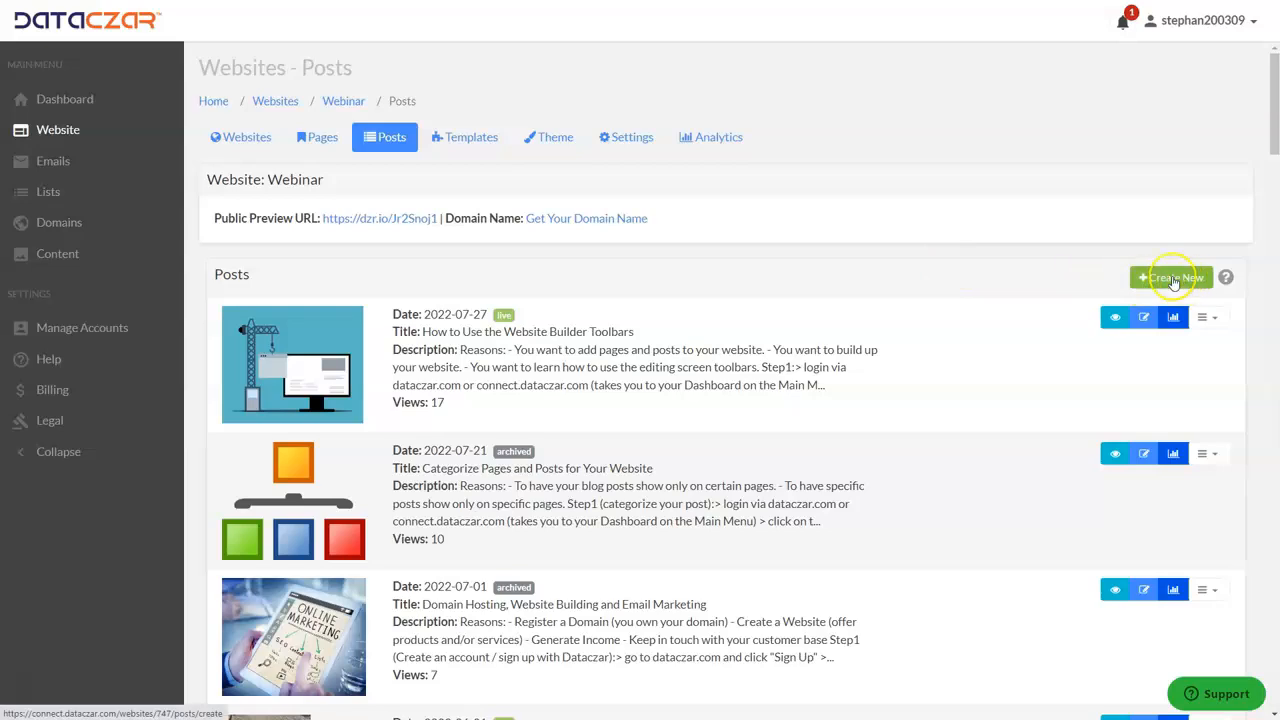
pyautogui.click(1176, 279)
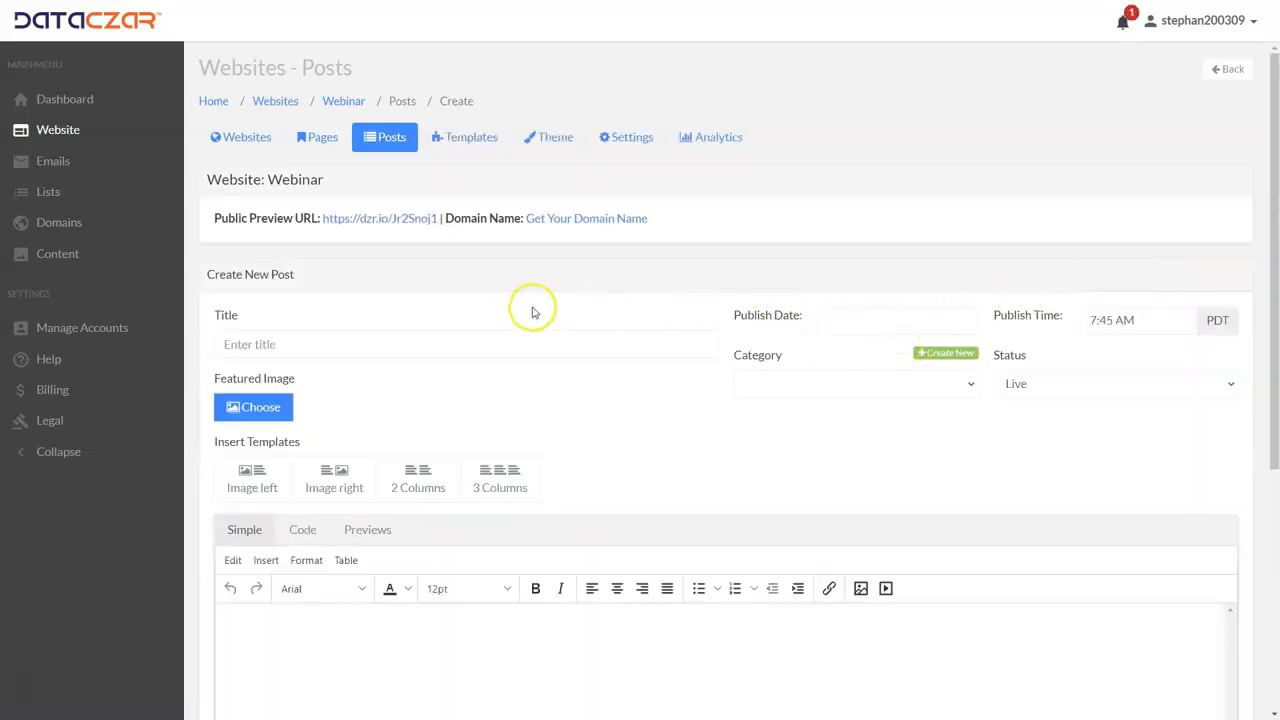
pyautogui.scroll(-2, 528, 309)
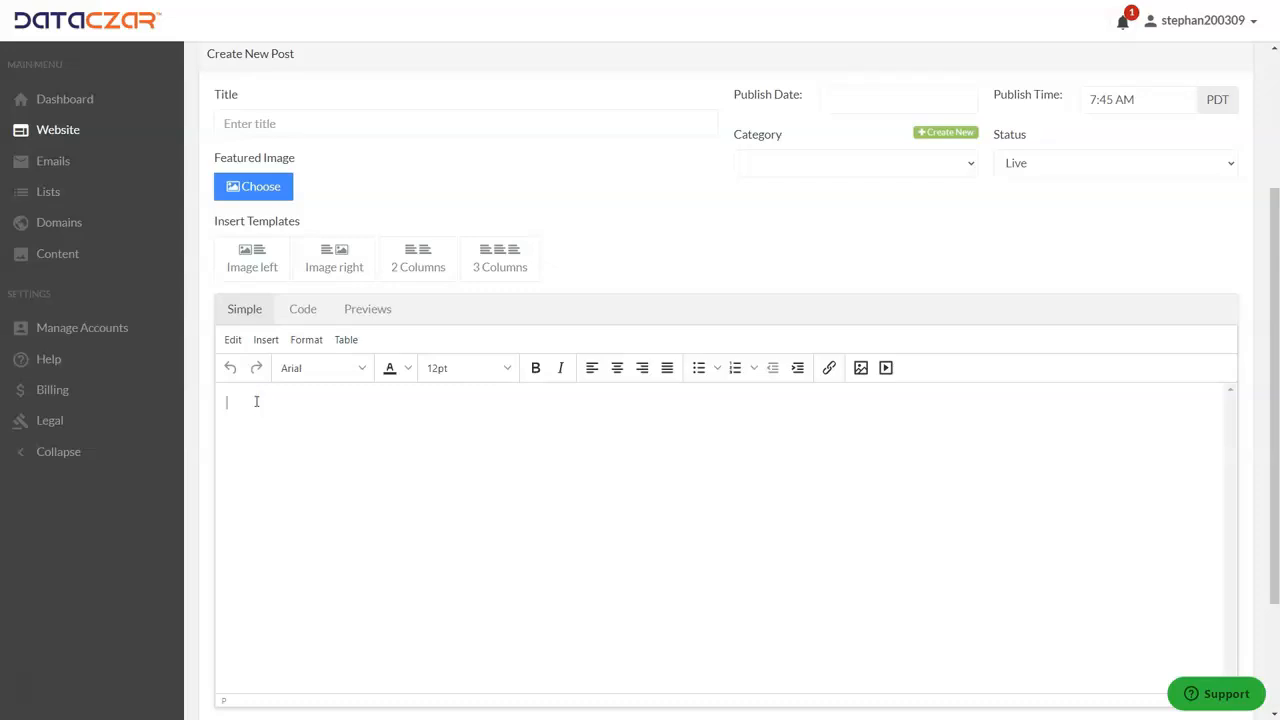
pyautogui.write("El Cajon Mountain San Diego County's Toughest Hike")
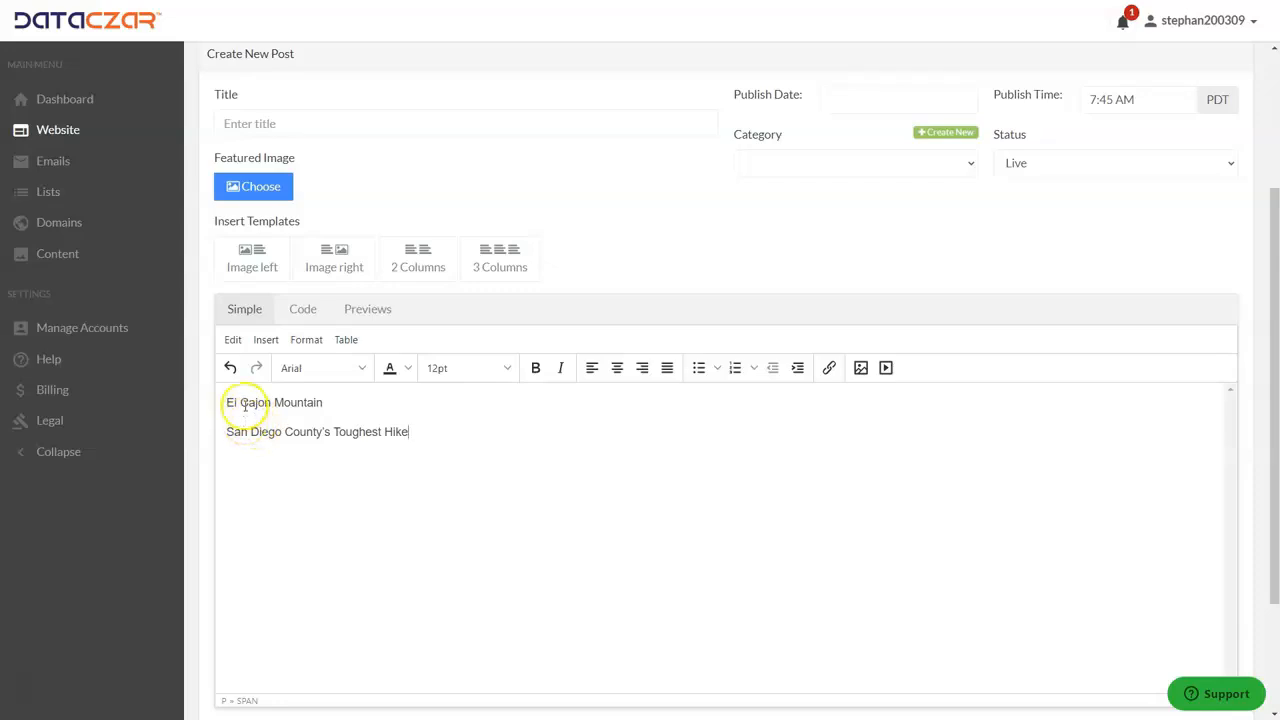
pyautogui.scroll(2, 320, 420)
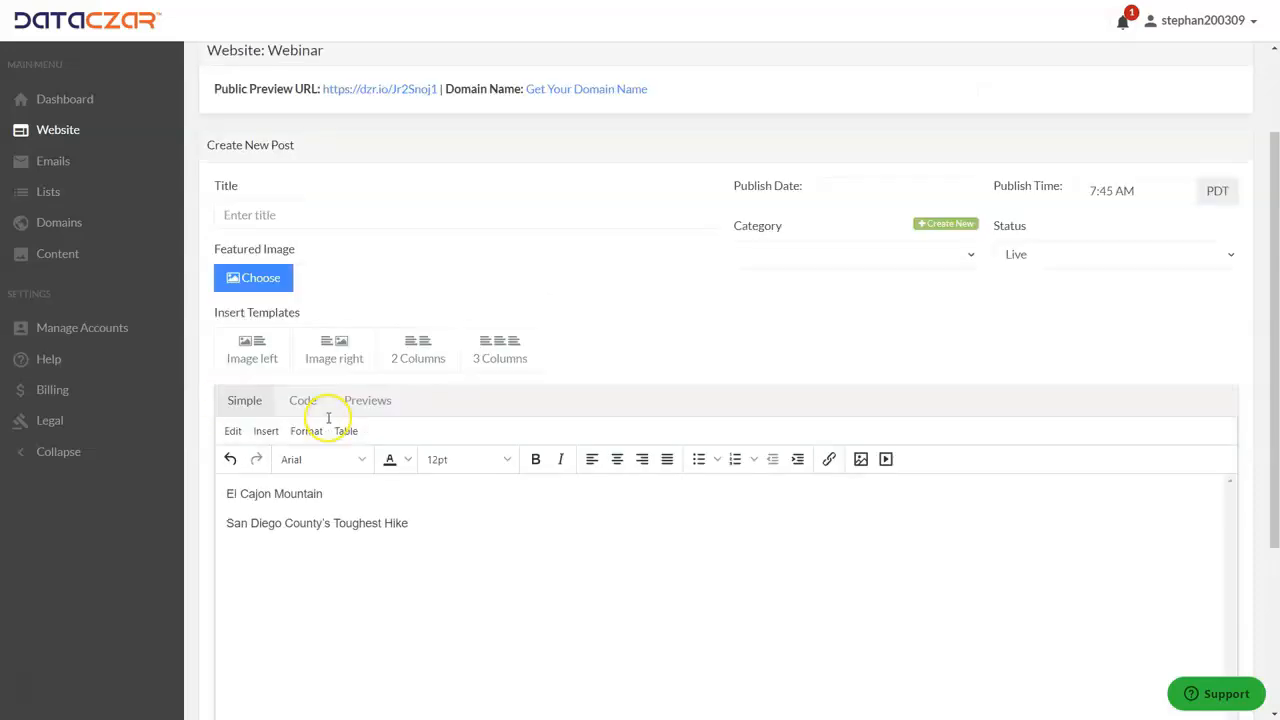
pyautogui.click(257, 270)
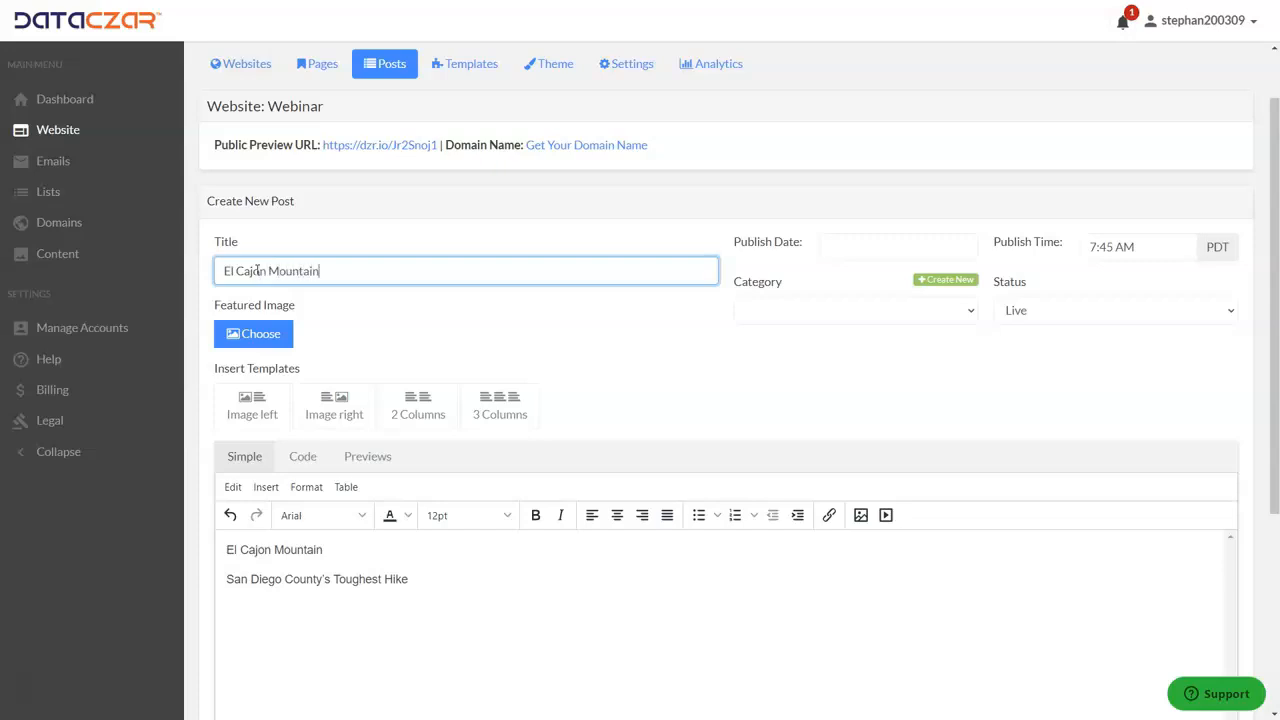
# Step: Center both lines of text in the post's content
pyautogui.scroll(-1, 369, 420)
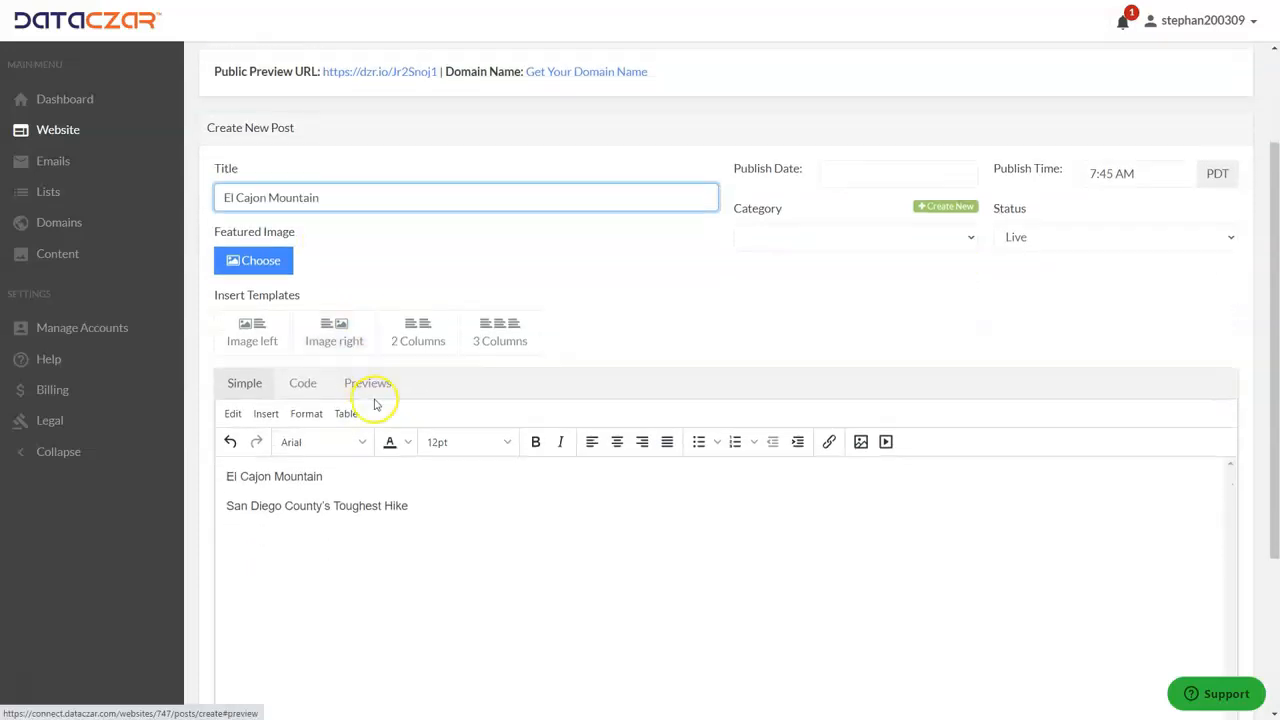
pyautogui.moveTo(222, 477); pyautogui.dragTo(446, 517)
pyautogui.click(616, 442)
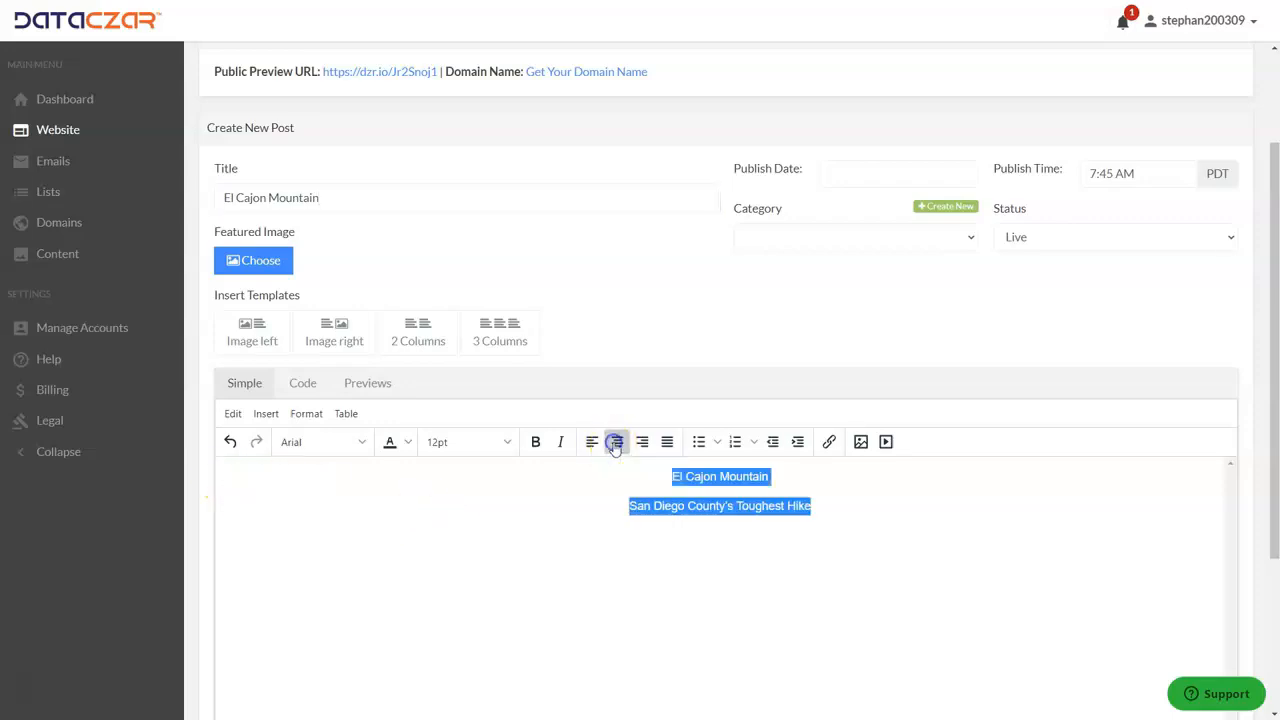
# Step: Format the line "El Cajon Mountain" in the post content as Heading 1
pyautogui.click(800, 472)
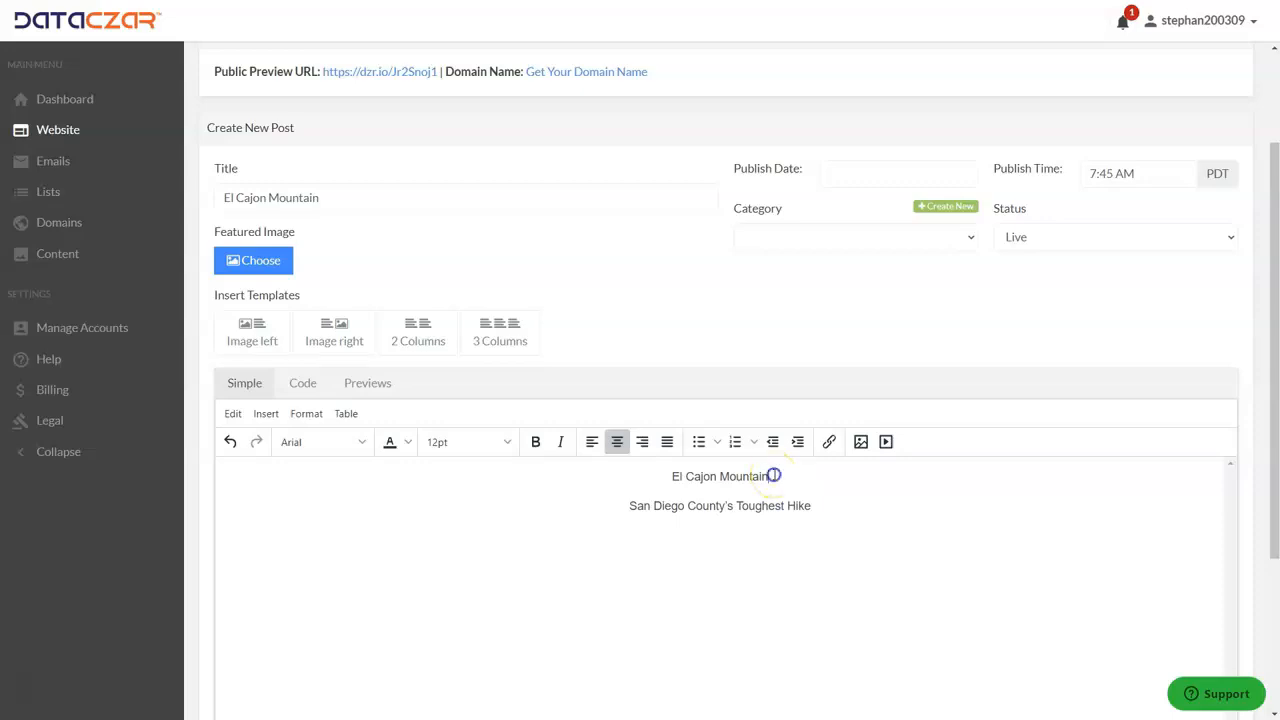
pyautogui.tripleClick(774, 475)
pyautogui.click(848, 506)
pyautogui.click(774, 476)
pyautogui.moveTo(722, 477); pyautogui.dragTo(668, 478)
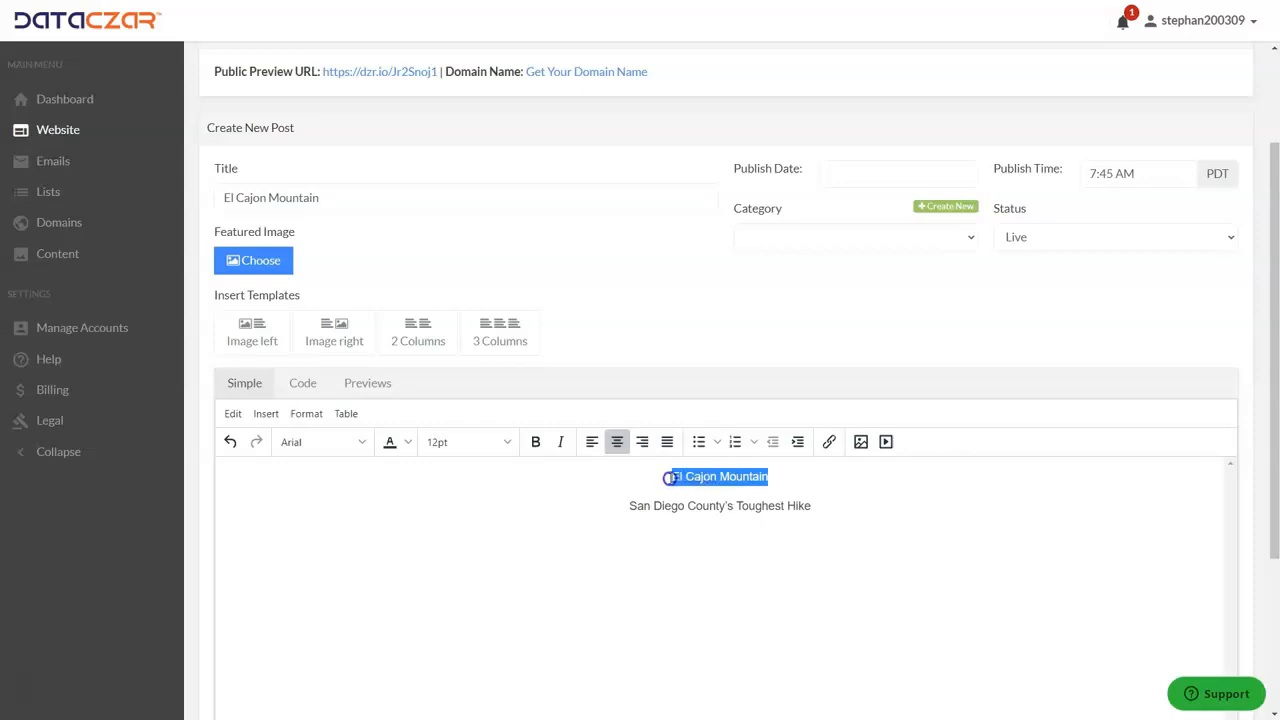
pyautogui.click(306, 415)
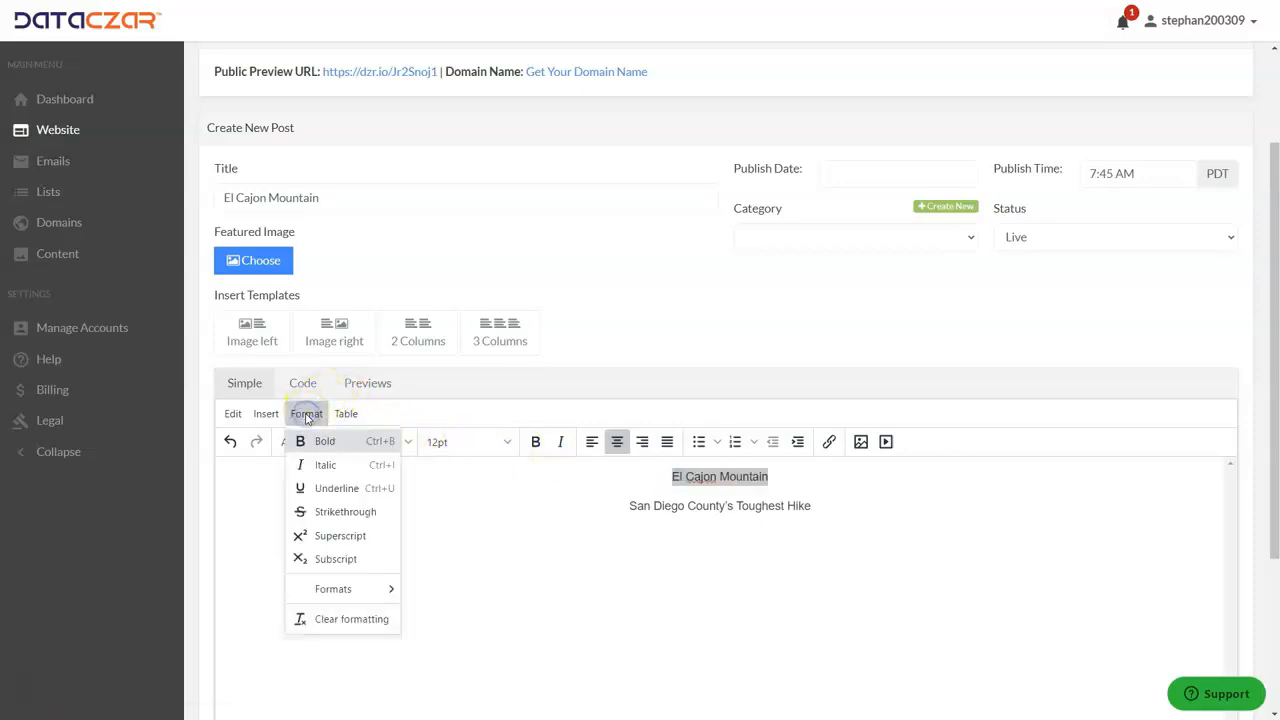
pyautogui.moveTo(335, 592)
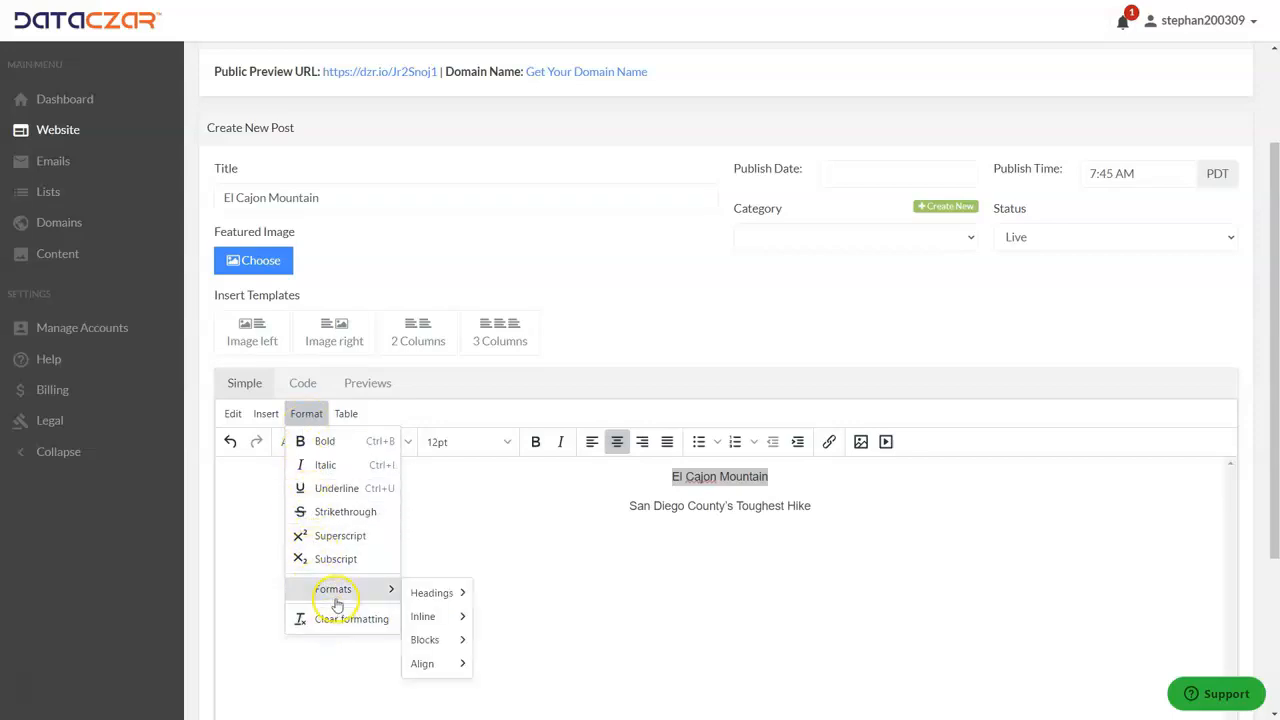
pyautogui.moveTo(458, 605)
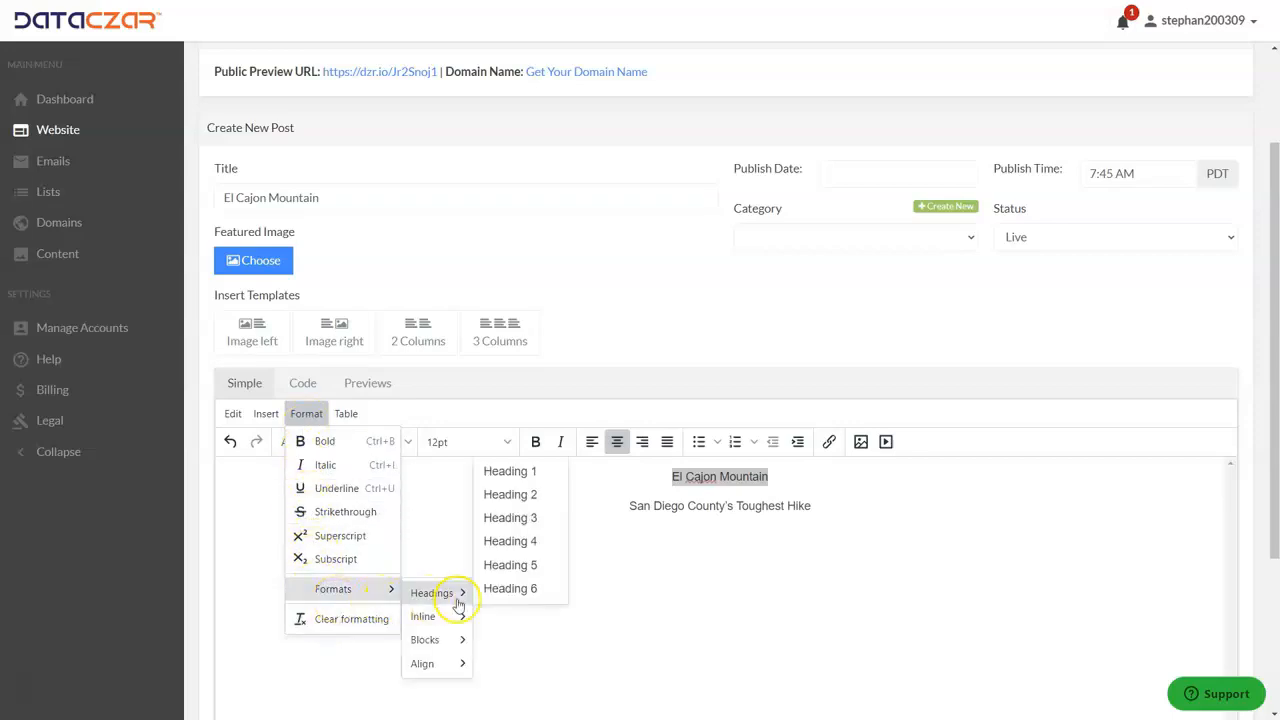
pyautogui.click(512, 472)
# Step: Format the line "San Diego County's Toughest Hike" as Heading 2
pyautogui.moveTo(812, 494); pyautogui.dragTo(624, 500)
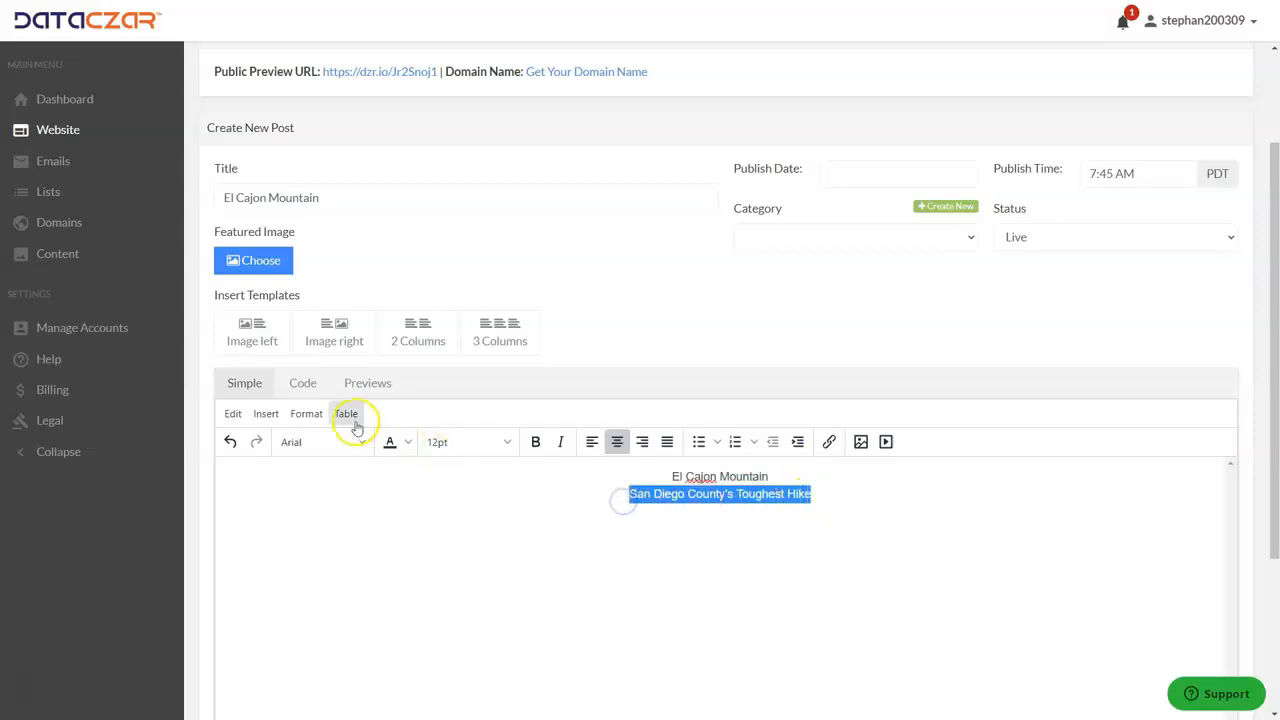
pyautogui.click(306, 413)
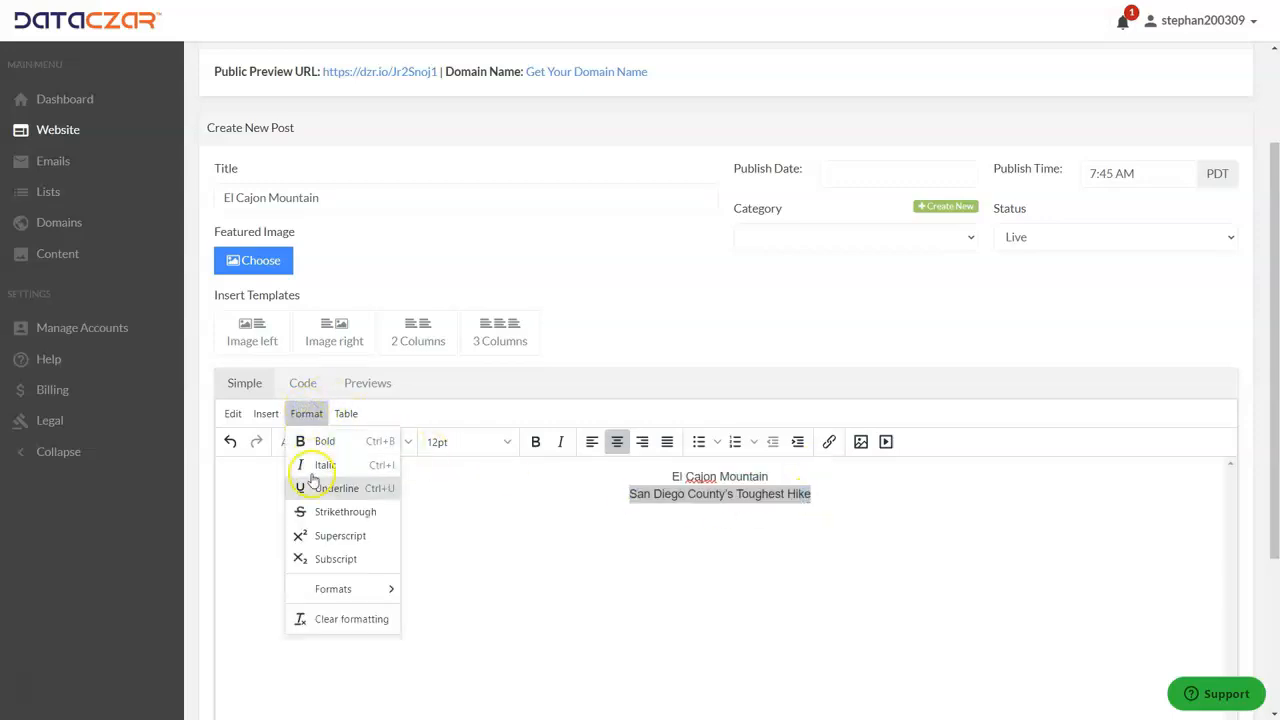
pyautogui.moveTo(325, 588)
pyautogui.moveTo(430, 595)
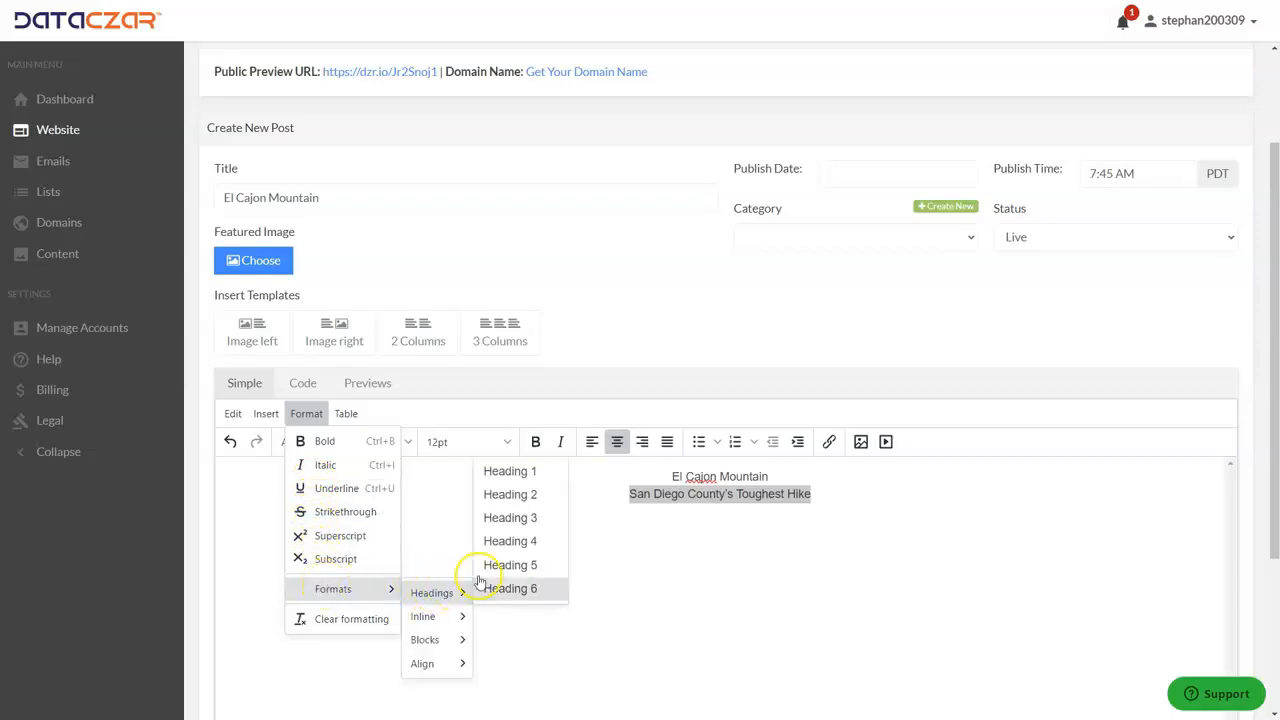
pyautogui.click(512, 494)
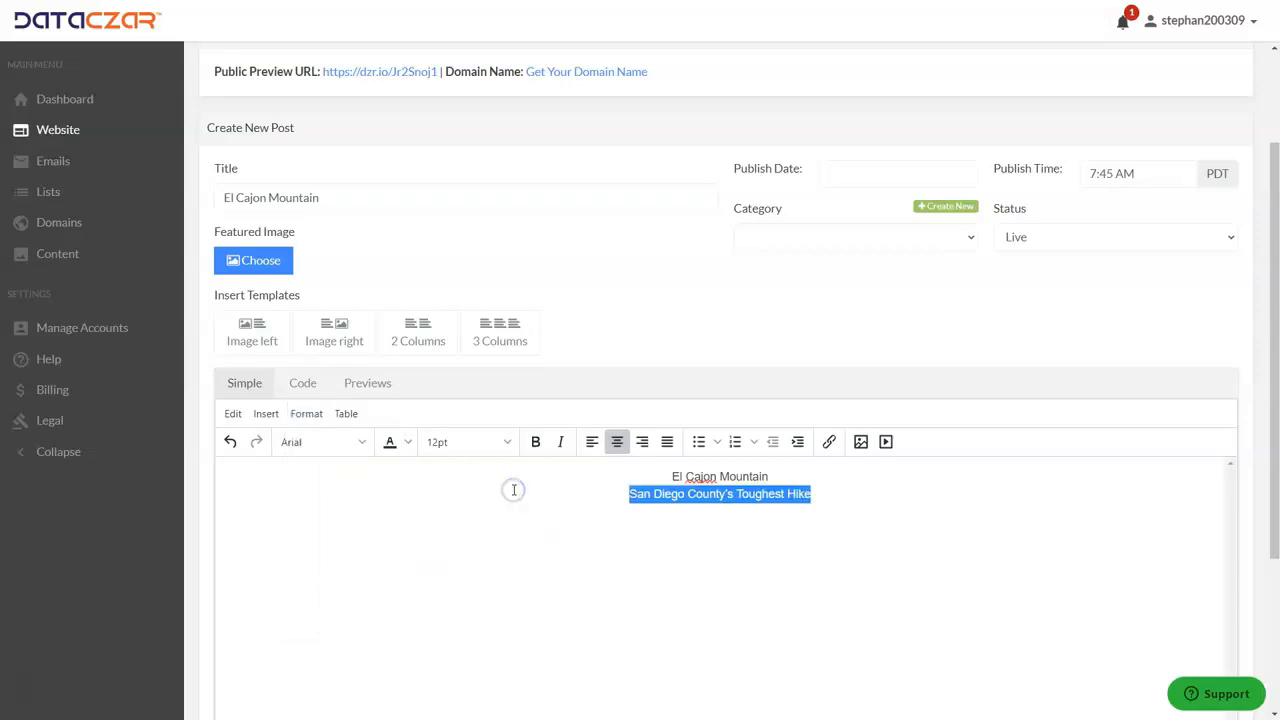
pyautogui.click(827, 493)
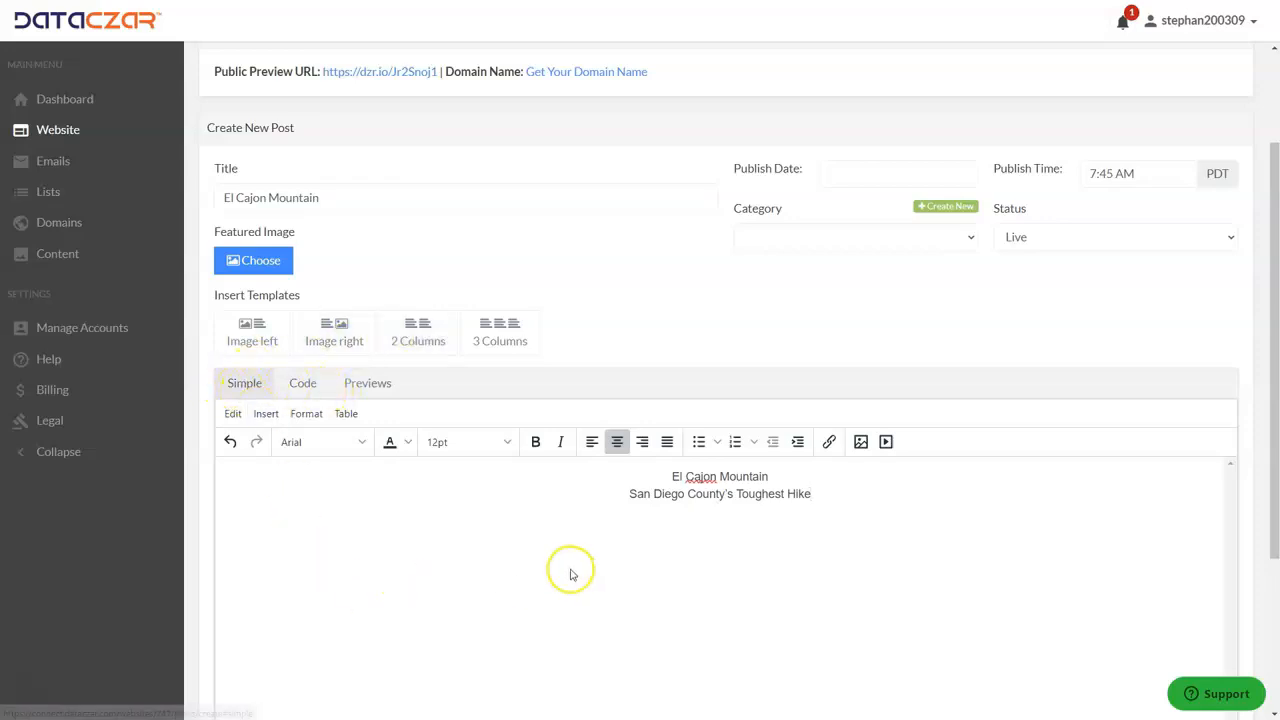
# Step: Inspect the post's source code without changing it, and display the post preview
pyautogui.click(303, 384)
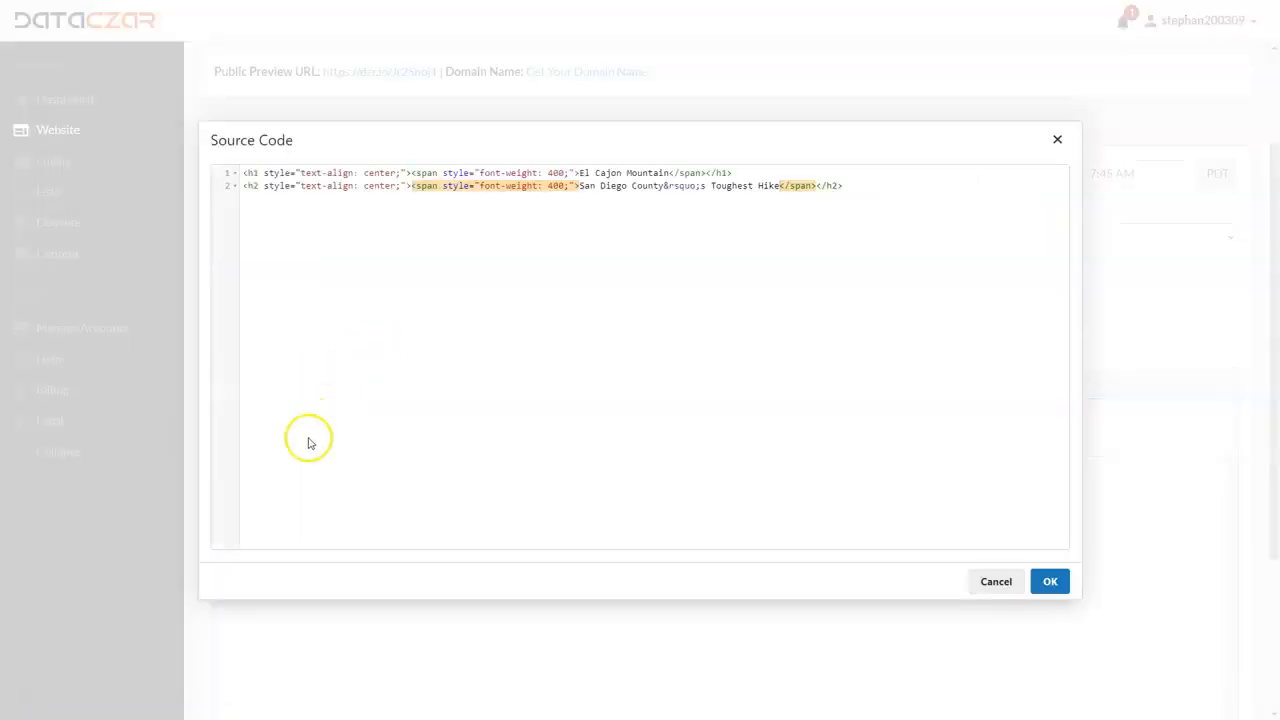
pyautogui.click(1056, 141)
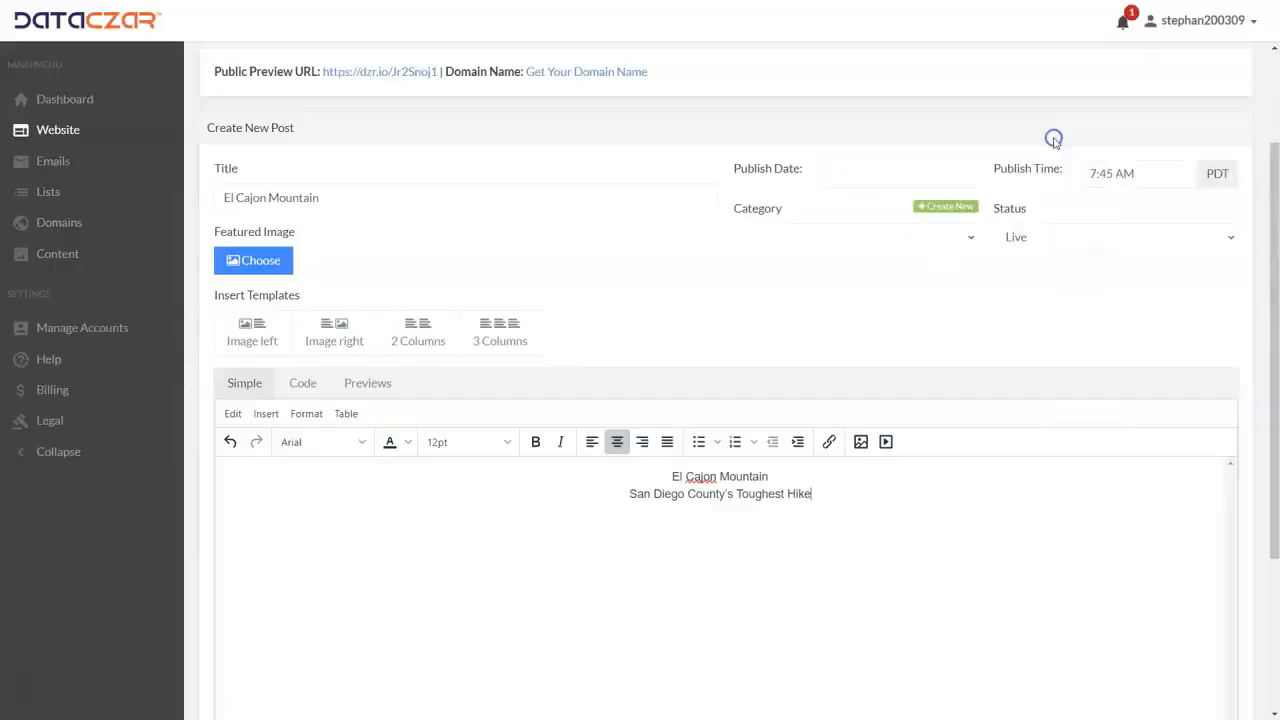
pyautogui.click(345, 384)
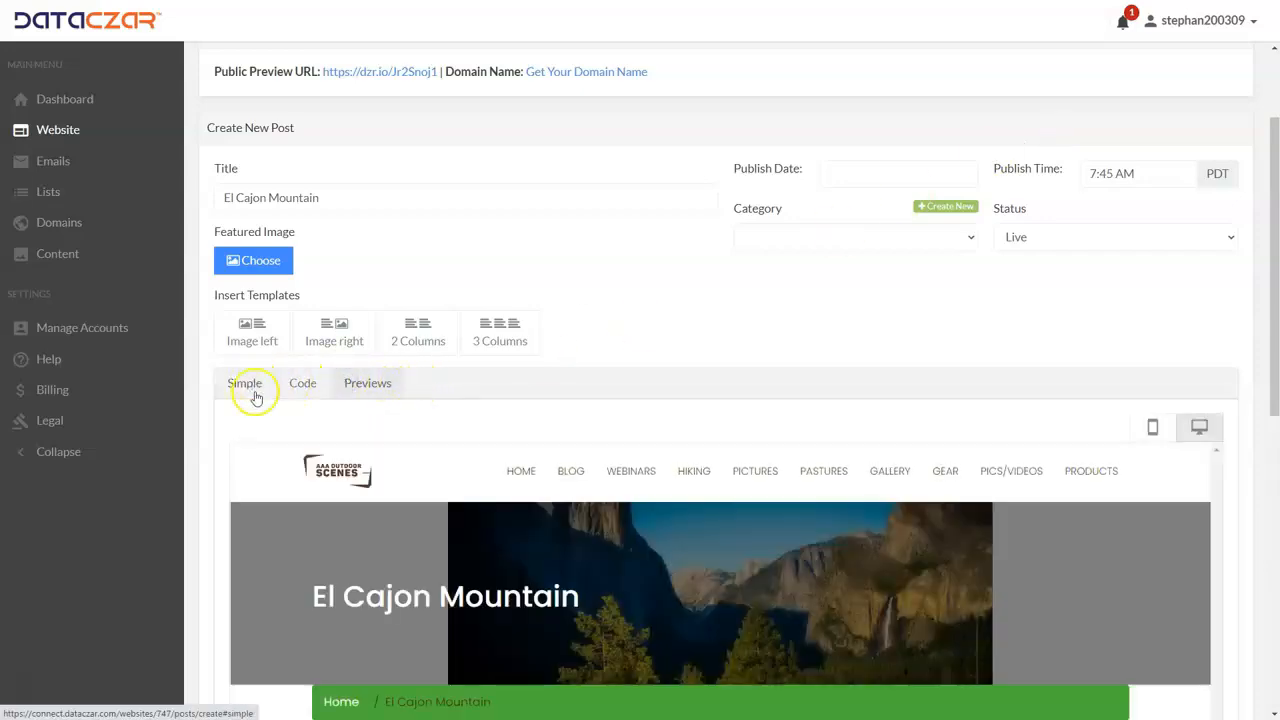
# Step: Check the two centred headings in the post preview and return to the simple editor
pyautogui.scroll(-3, 449, 567)
pyautogui.scroll(3, 449, 560)
pyautogui.scroll(-3, 443, 554)
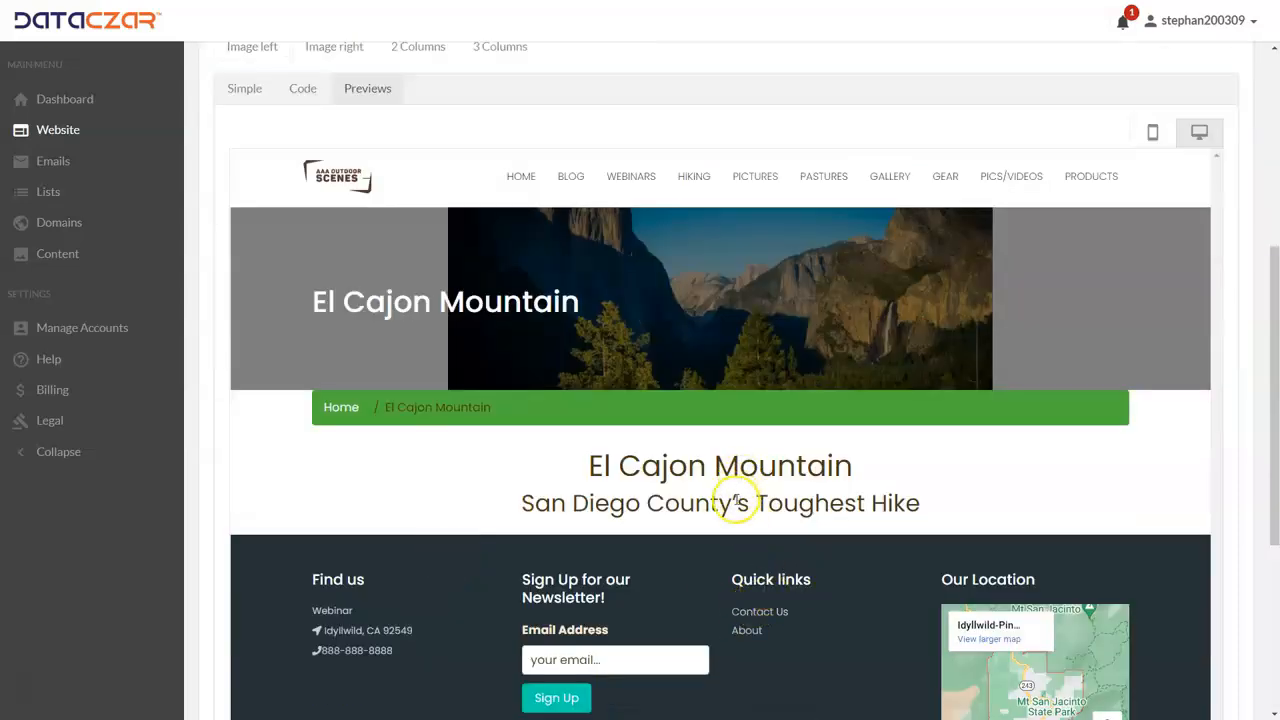
pyautogui.scroll(3, 600, 445)
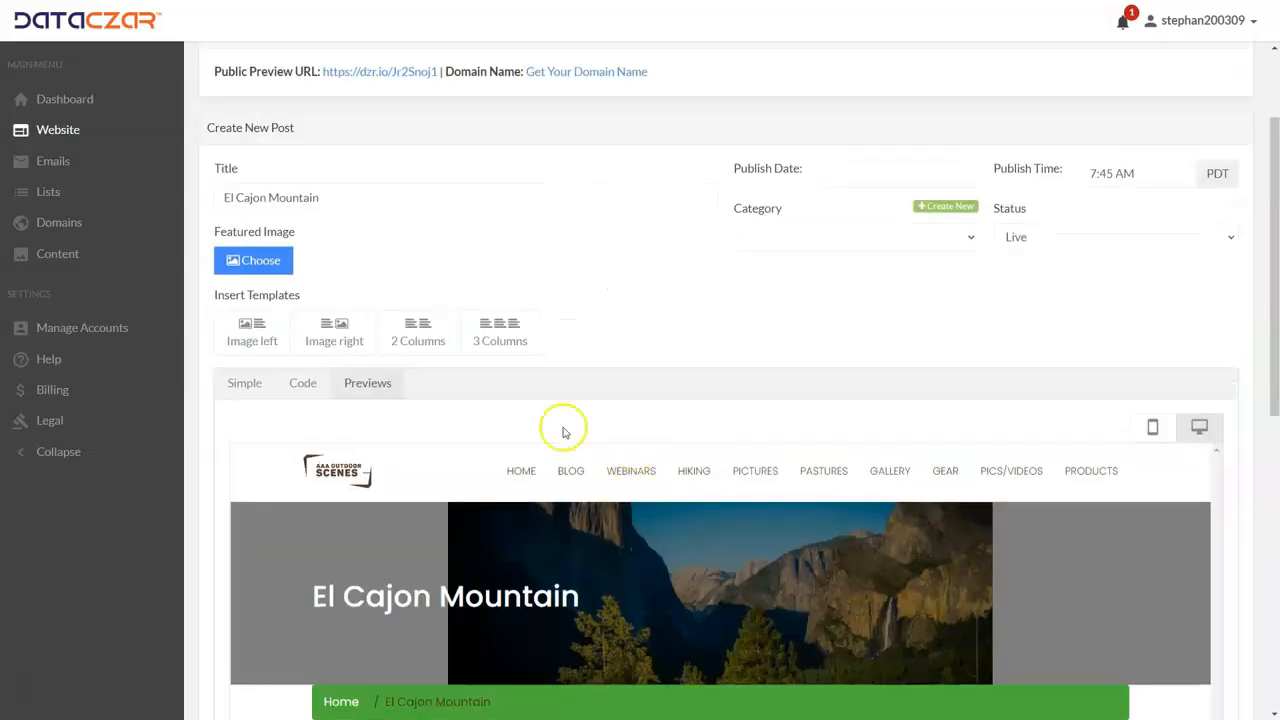
pyautogui.click(246, 383)
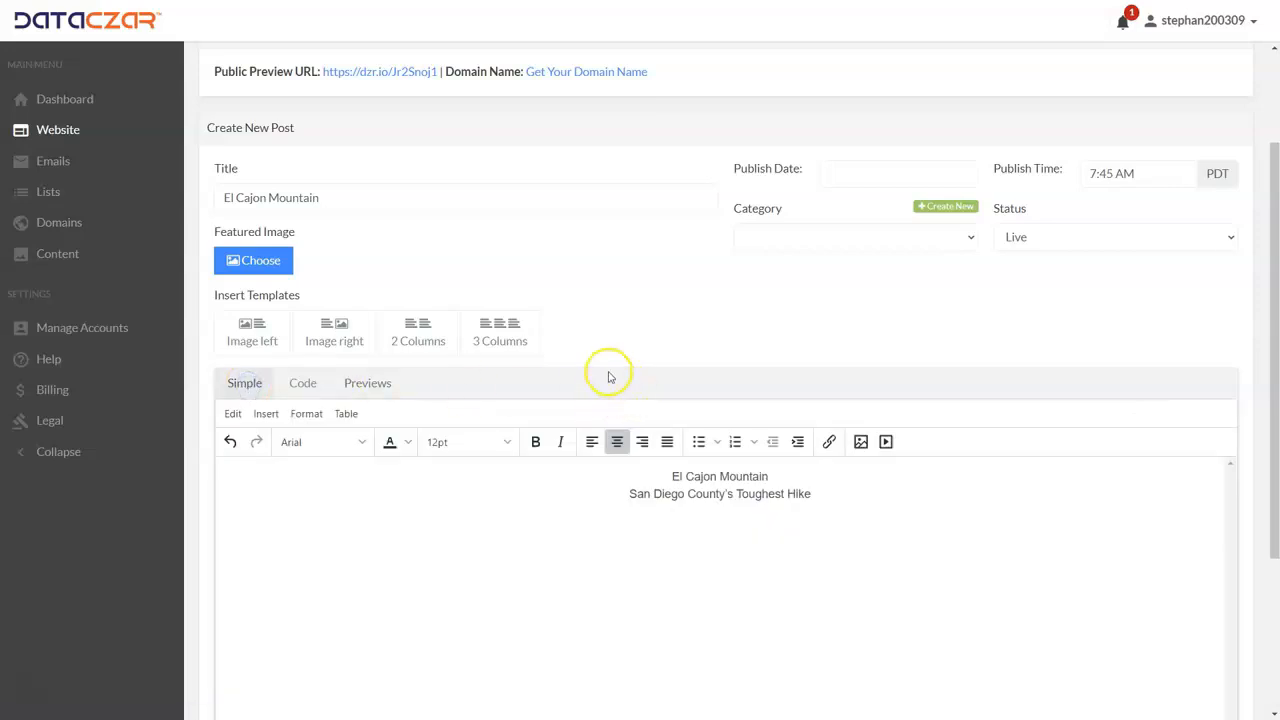
# Step: Review the simple editor's available editing, insertion, text formatting and table commands without applying any
pyautogui.click(234, 415)
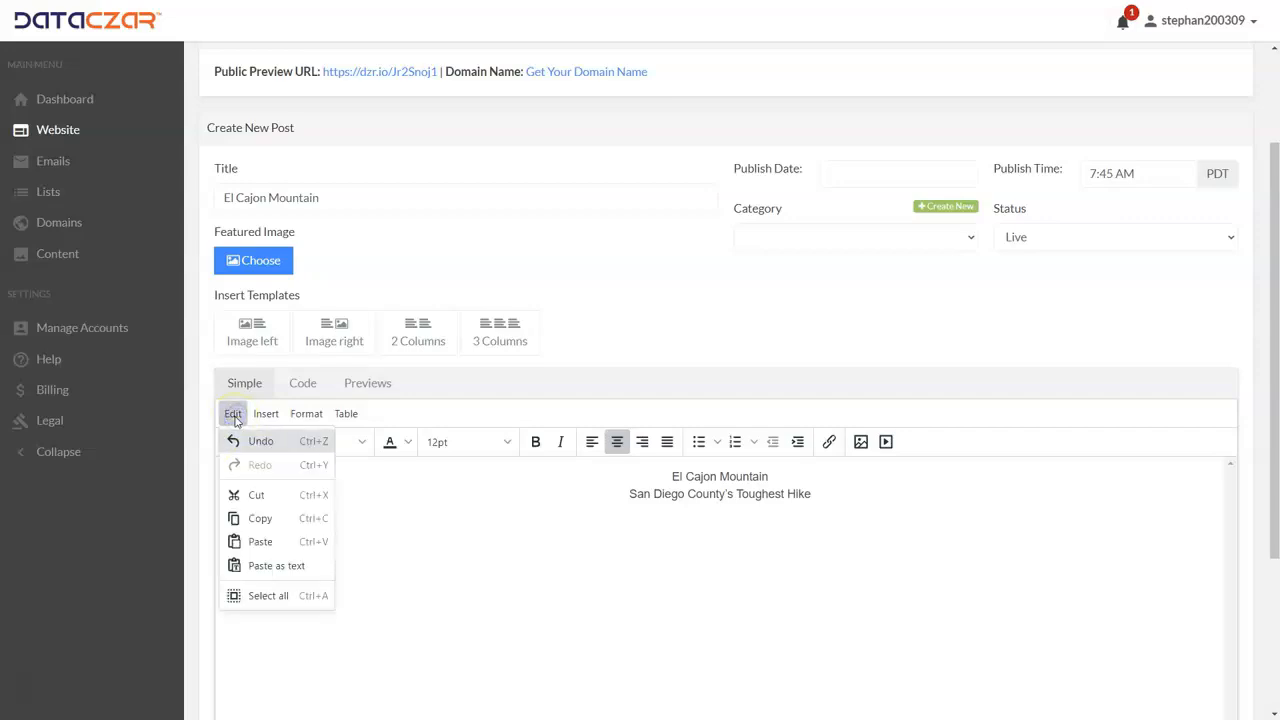
pyautogui.click(233, 415)
pyautogui.moveTo(271, 418)
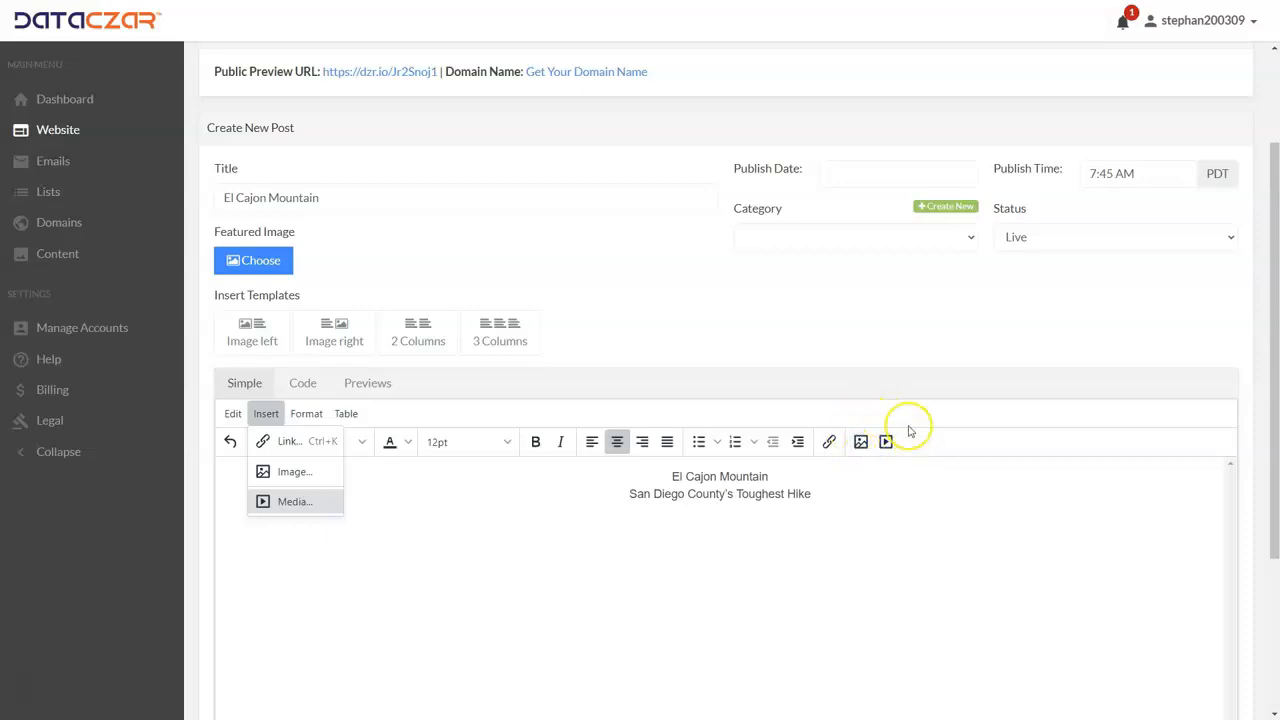
pyautogui.click(306, 414)
pyautogui.click(266, 414)
pyautogui.click(305, 414)
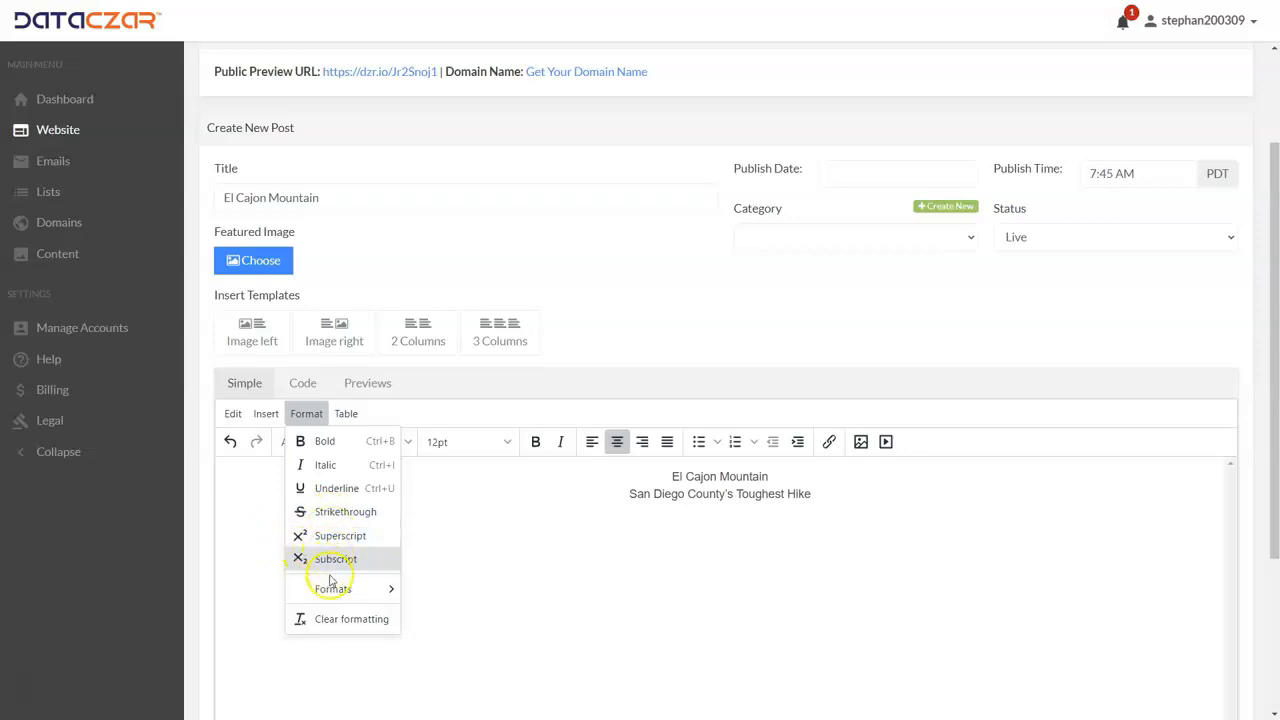
pyautogui.moveTo(335, 592)
pyautogui.moveTo(432, 597)
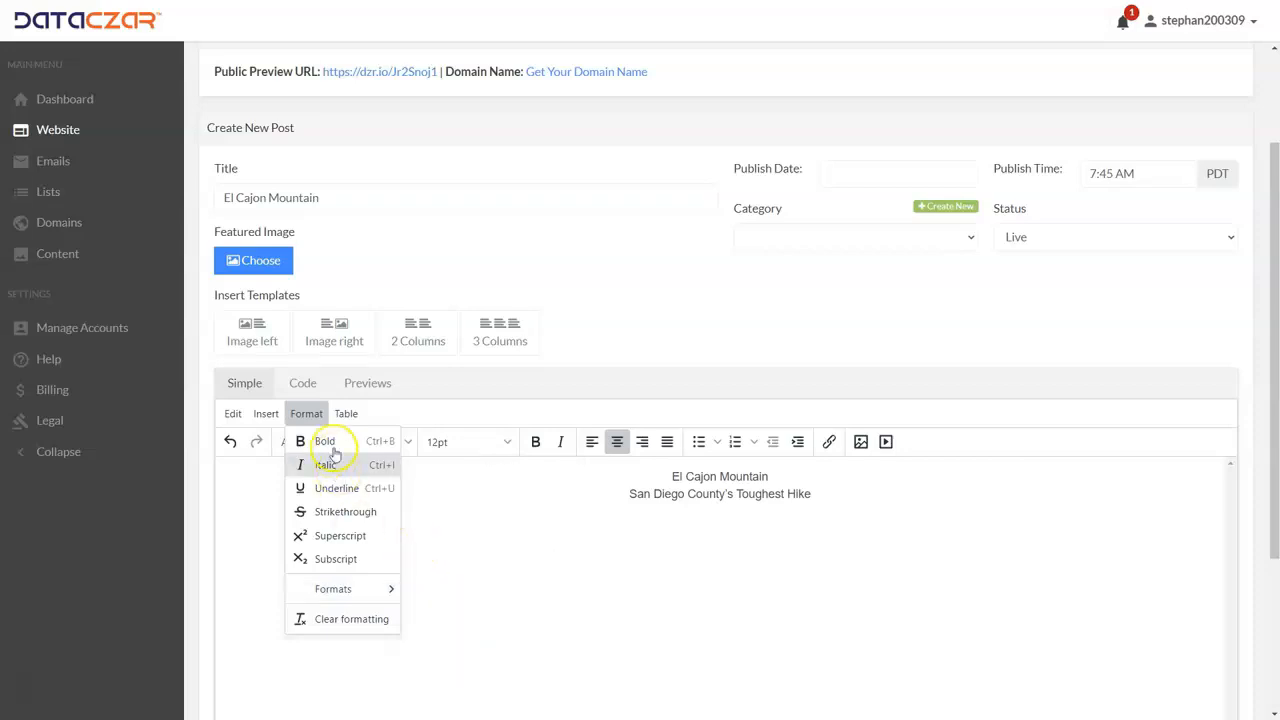
pyautogui.click(360, 414)
pyautogui.moveTo(363, 440)
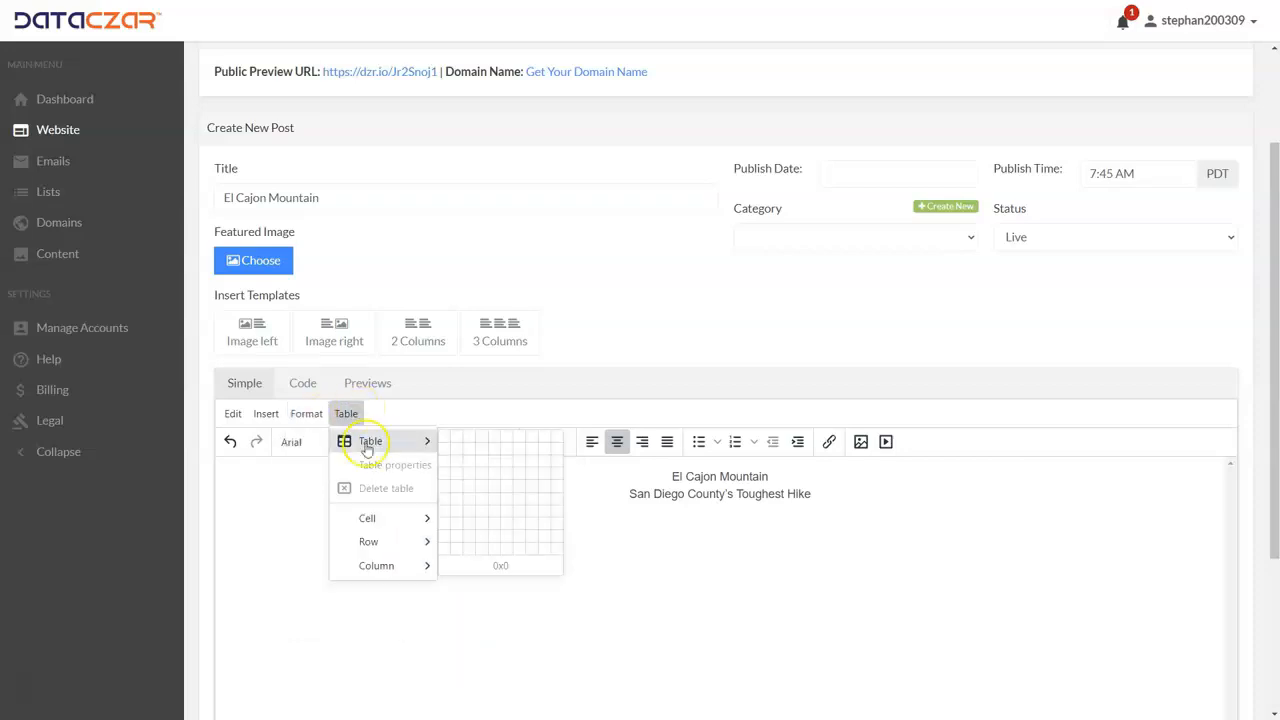
pyautogui.click(420, 408)
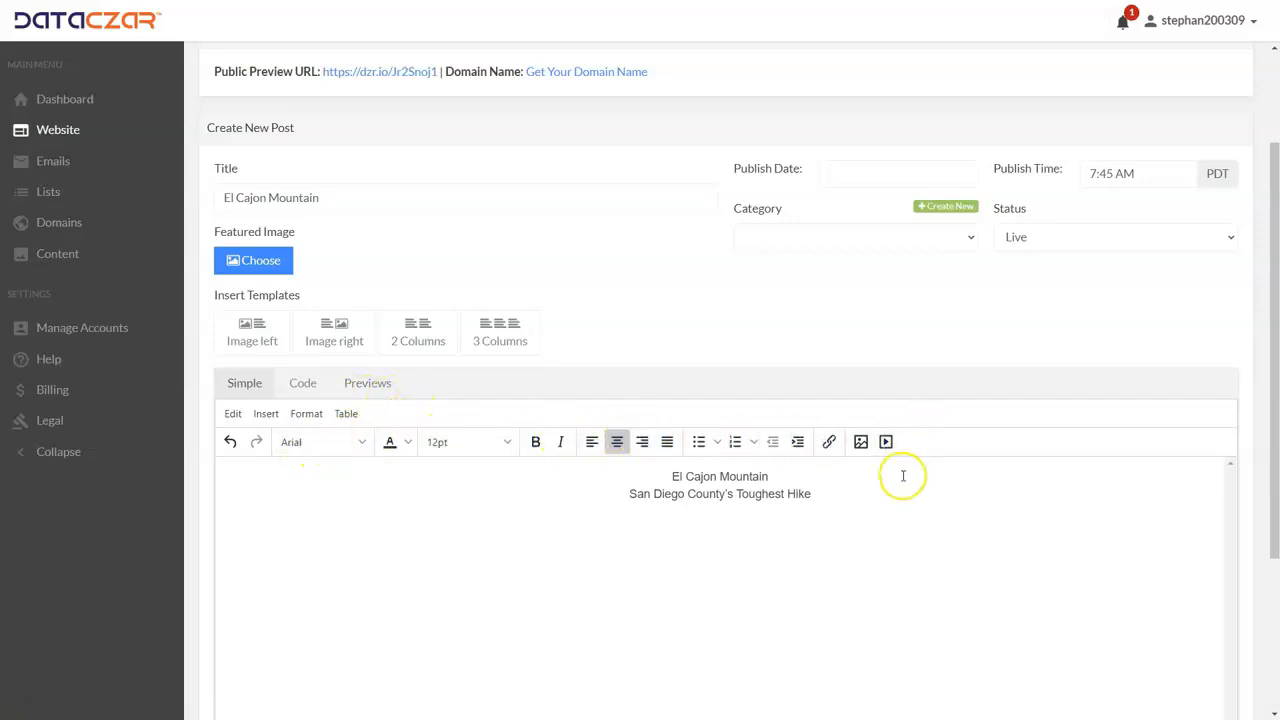
# Step: Add a new line below "San Diego County's Toughest Hike" and insert the Image left template there
pyautogui.click(821, 497)
pyautogui.click(821, 499)
pyautogui.press('Return')
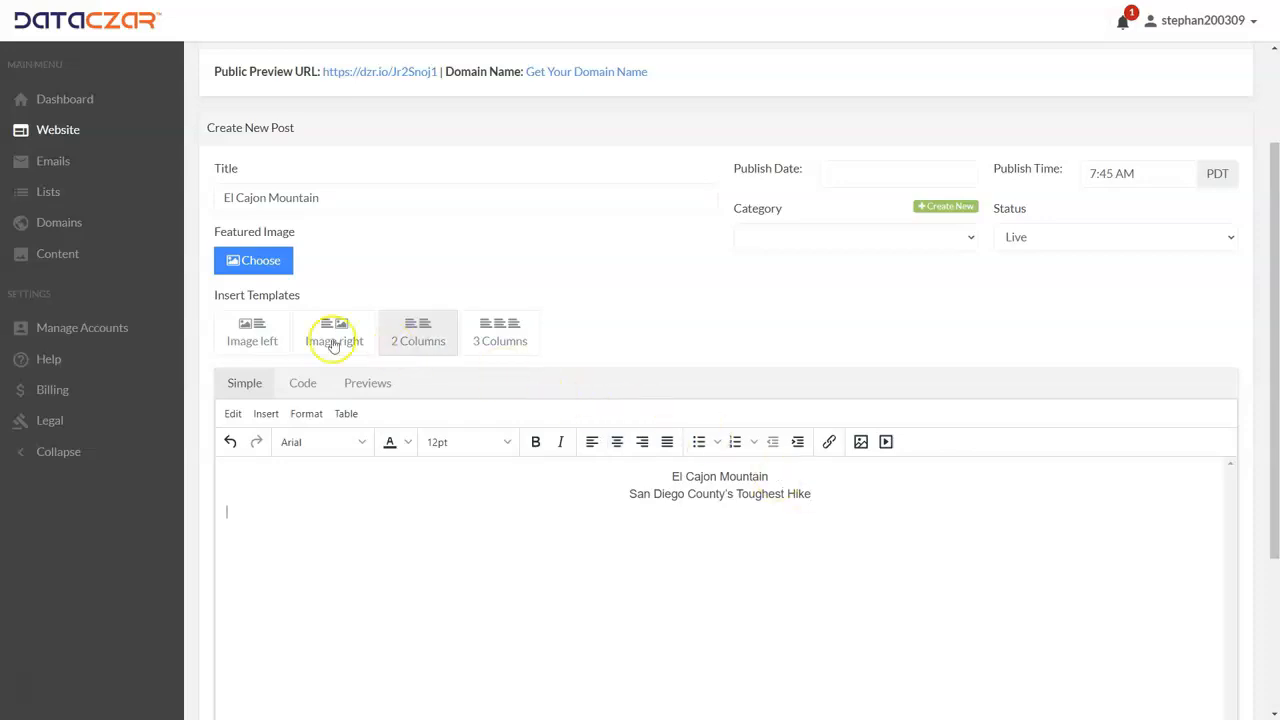
pyautogui.click(256, 338)
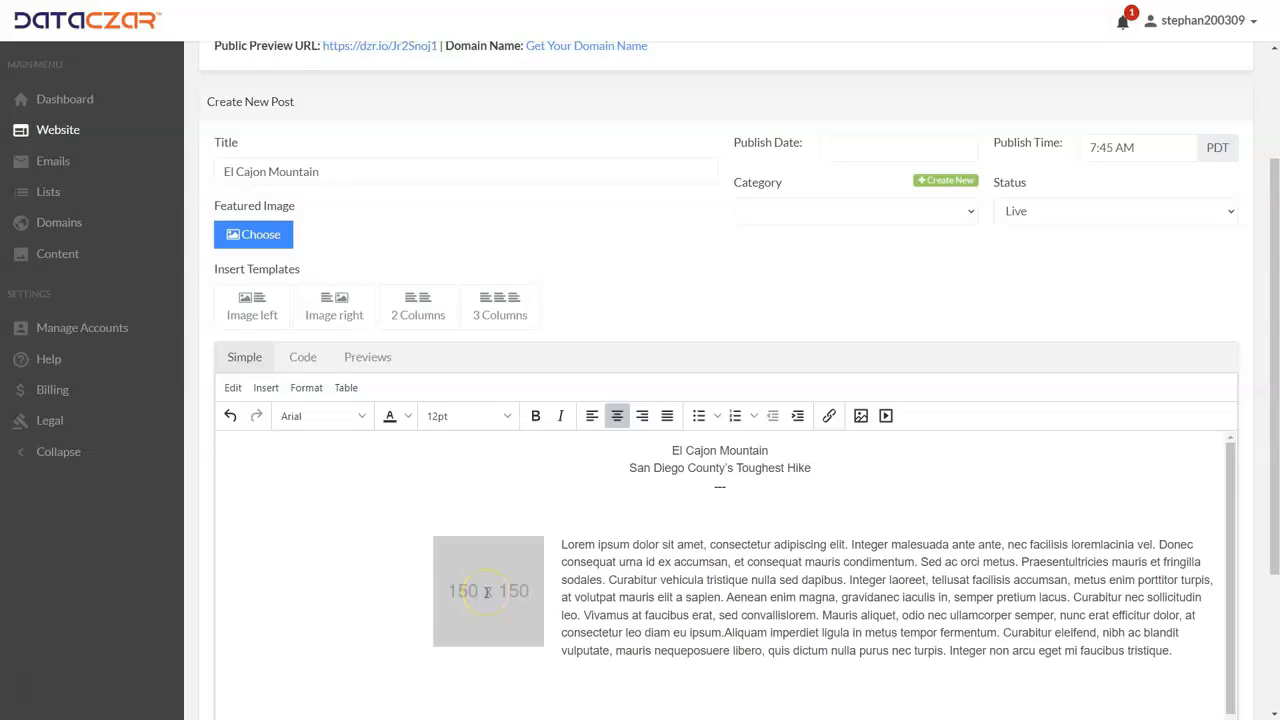
pyautogui.moveTo(564, 545); pyautogui.dragTo(841, 630)
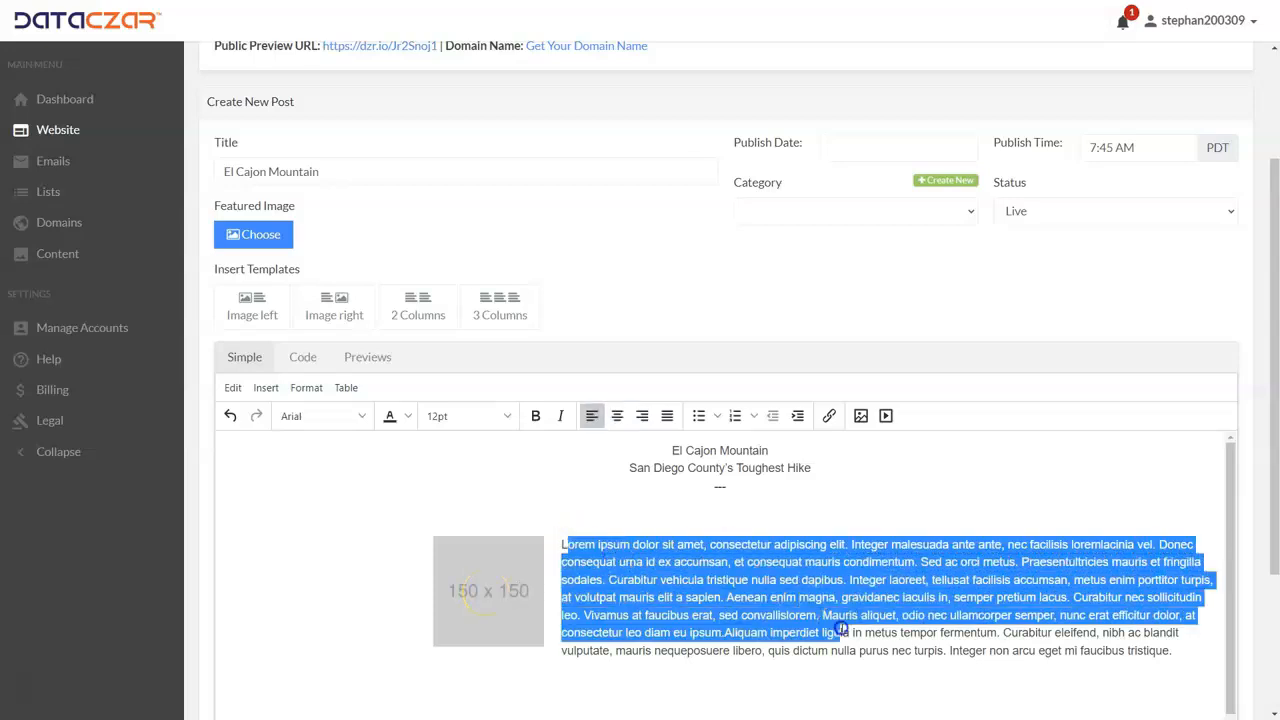
pyautogui.click(752, 562)
# Step: Start a file upload for the template's placeholder image and browse to the folder that holds the El Cajon pictures
pyautogui.click(475, 593)
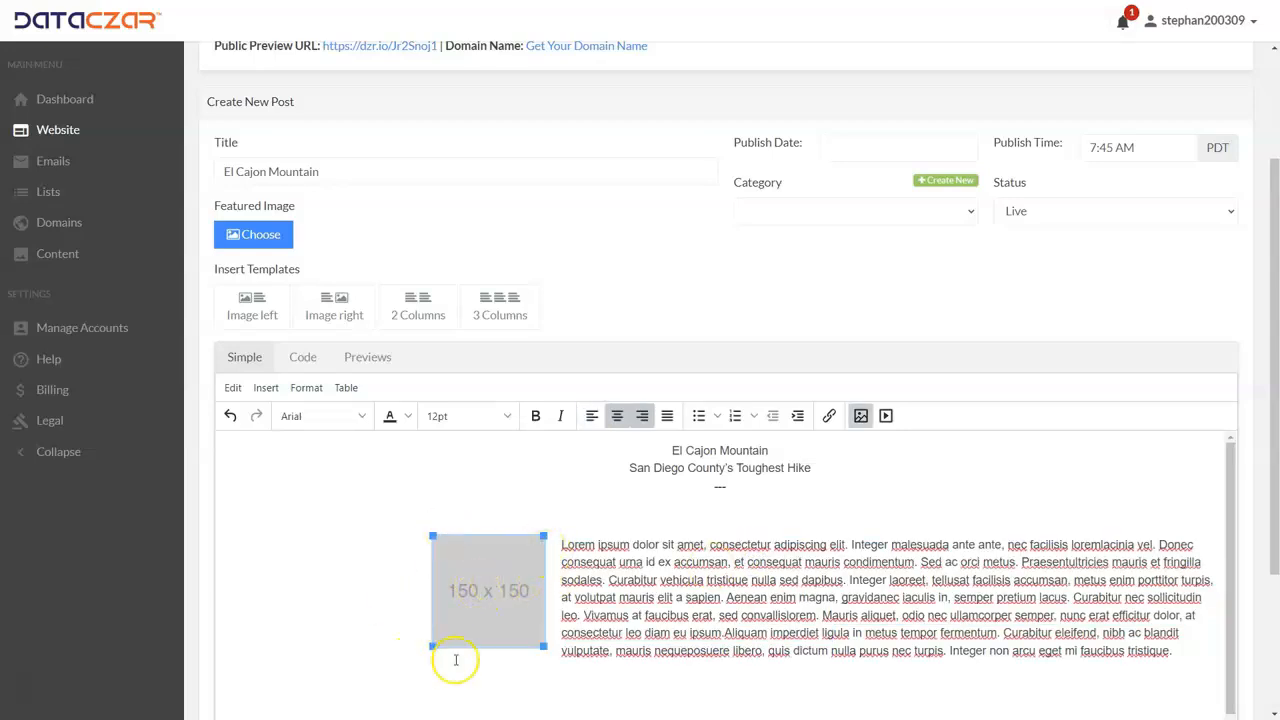
pyautogui.click(861, 417)
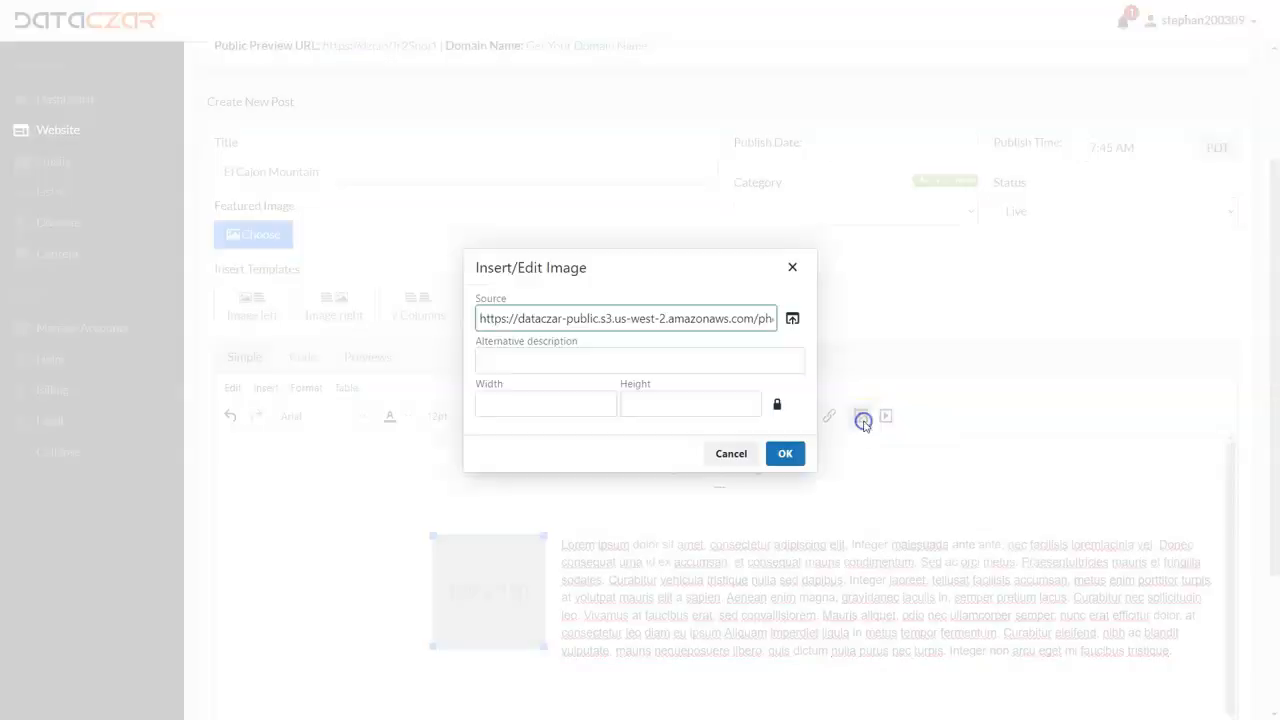
pyautogui.click(793, 319)
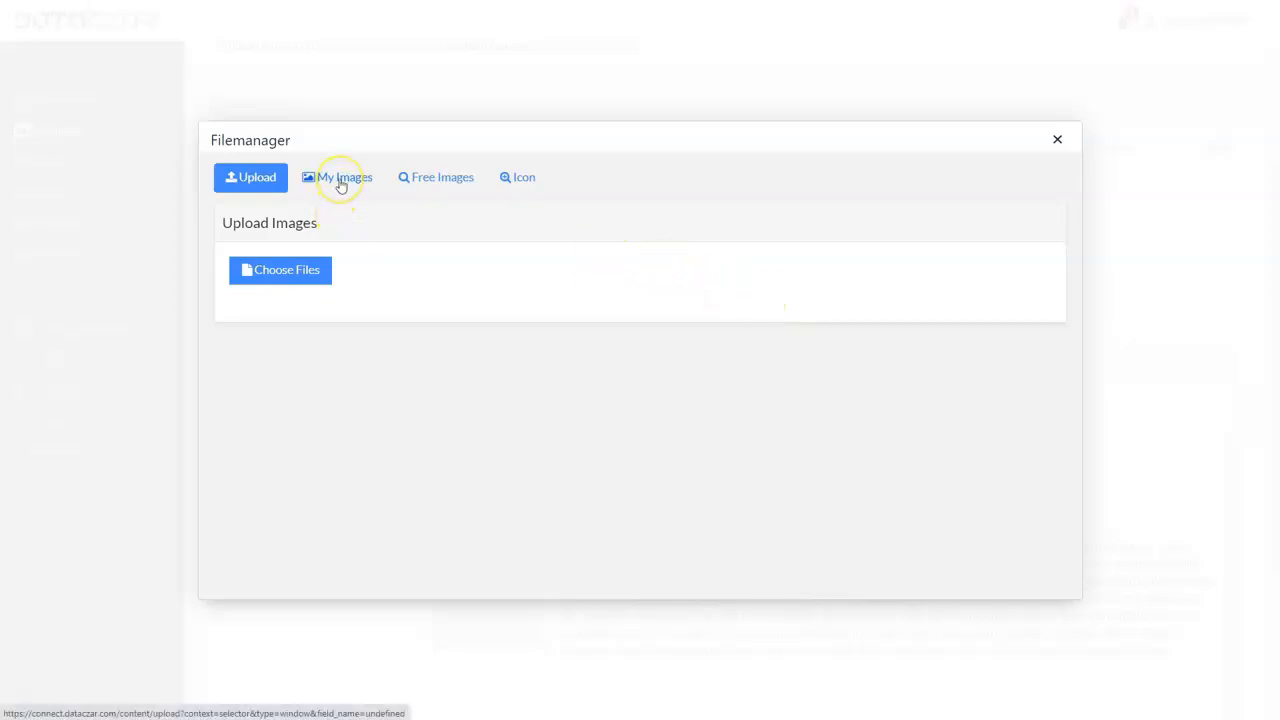
pyautogui.click(286, 272)
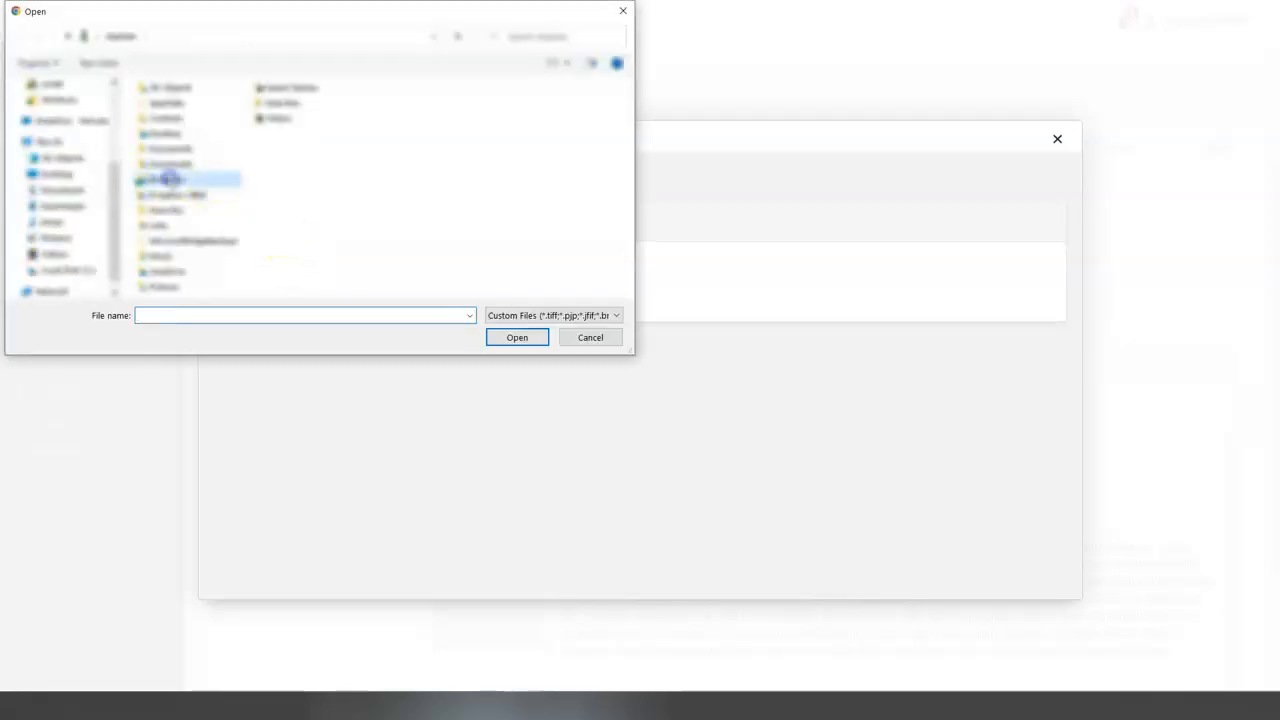
pyautogui.doubleClick(170, 179)
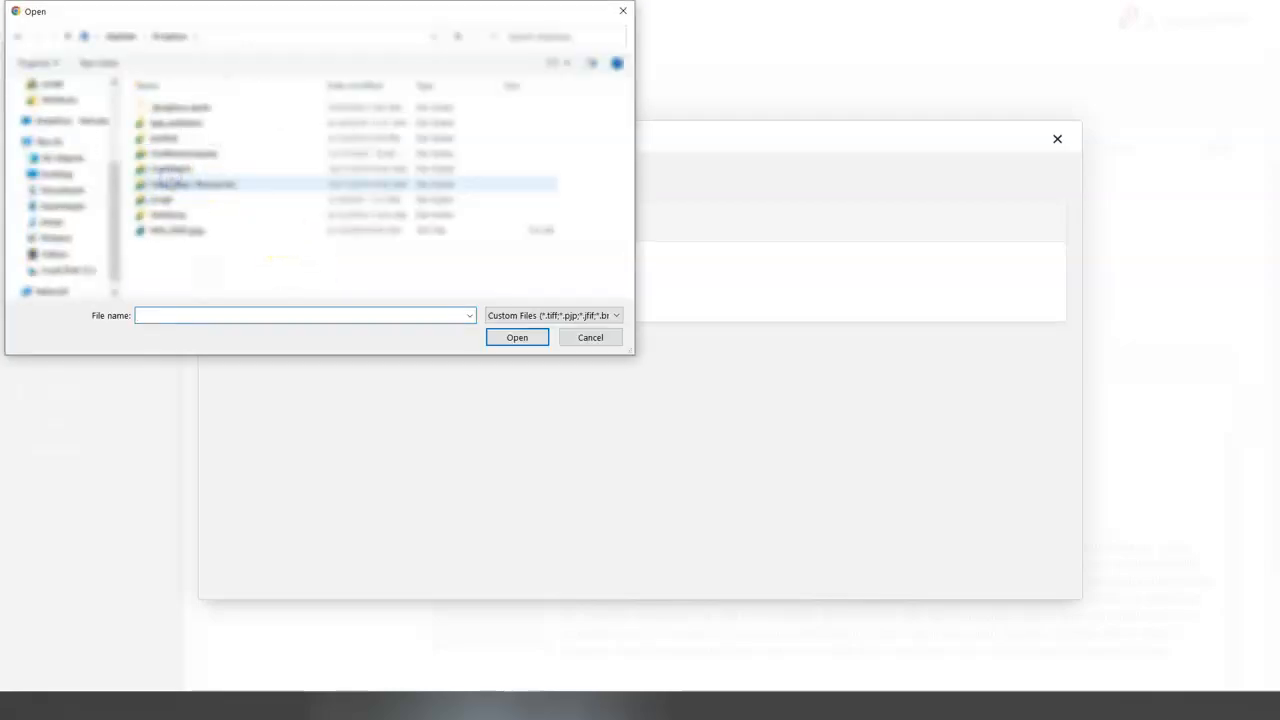
pyautogui.doubleClick(166, 202)
pyautogui.doubleClick(231, 186)
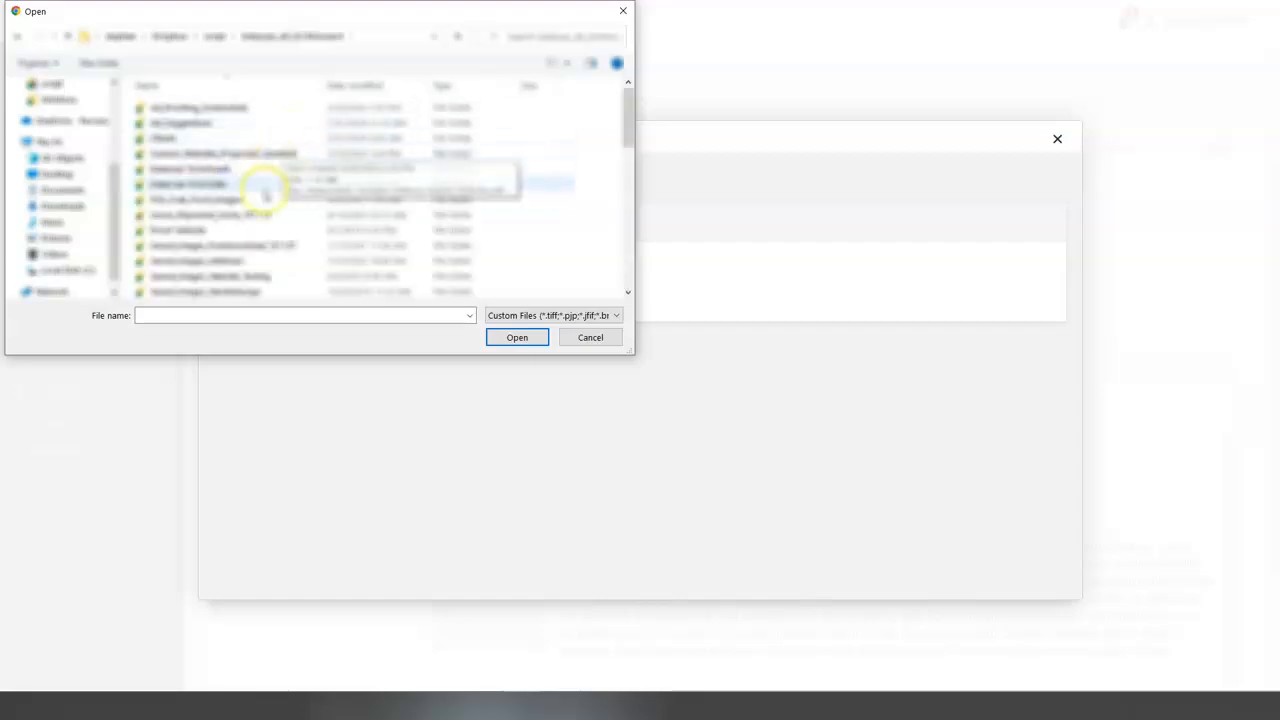
pyautogui.doubleClick(240, 261)
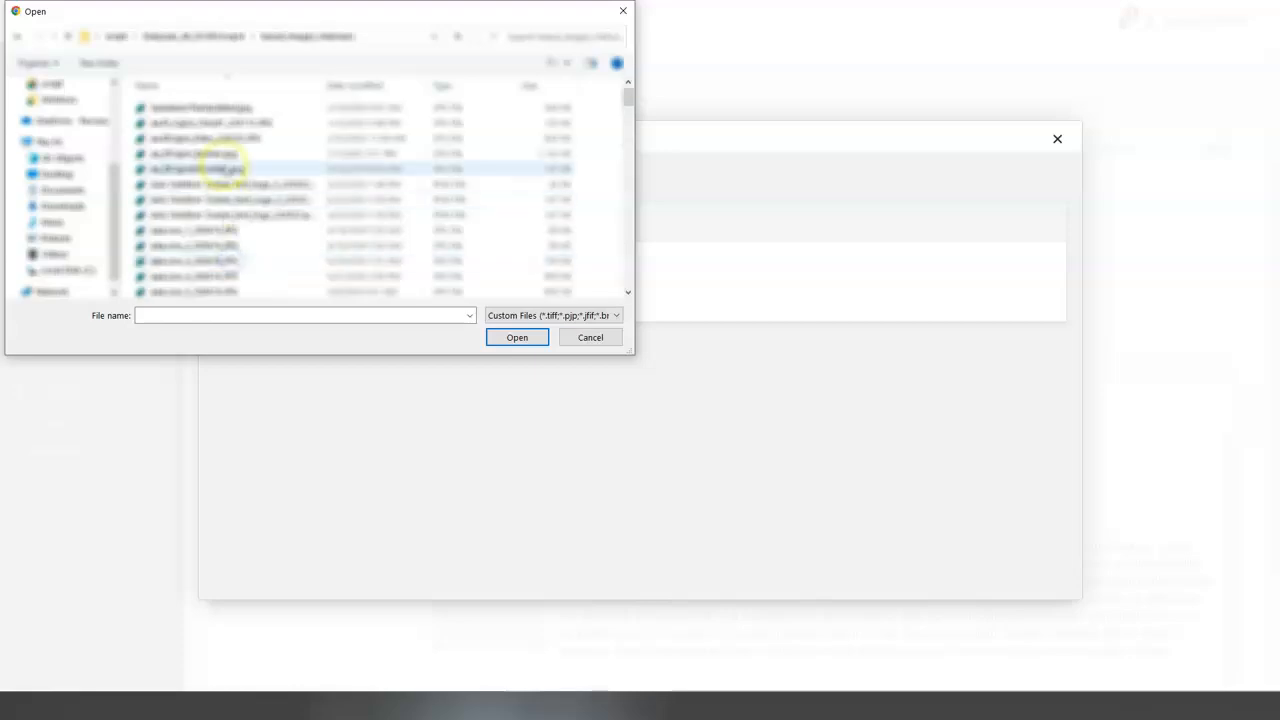
# Step: Upload aa.El_Cajon_Cloud1_220112.JPG, aa.ElCajon_Eden_220222.JPG, aa_ElCajon_Banner.jpg and the image file listed directly after them
pyautogui.click(222, 122)
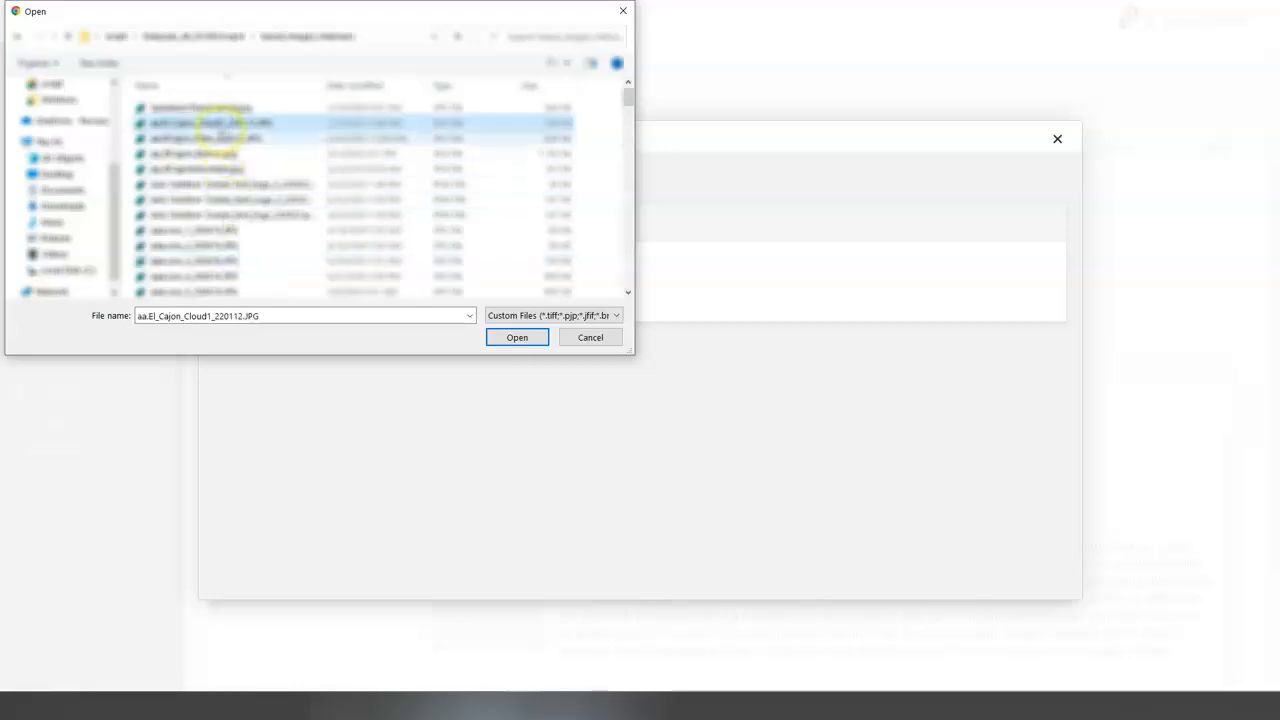
pyautogui.keyDown('ctrl'); pyautogui.click(222, 139); pyautogui.keyUp('ctrl')
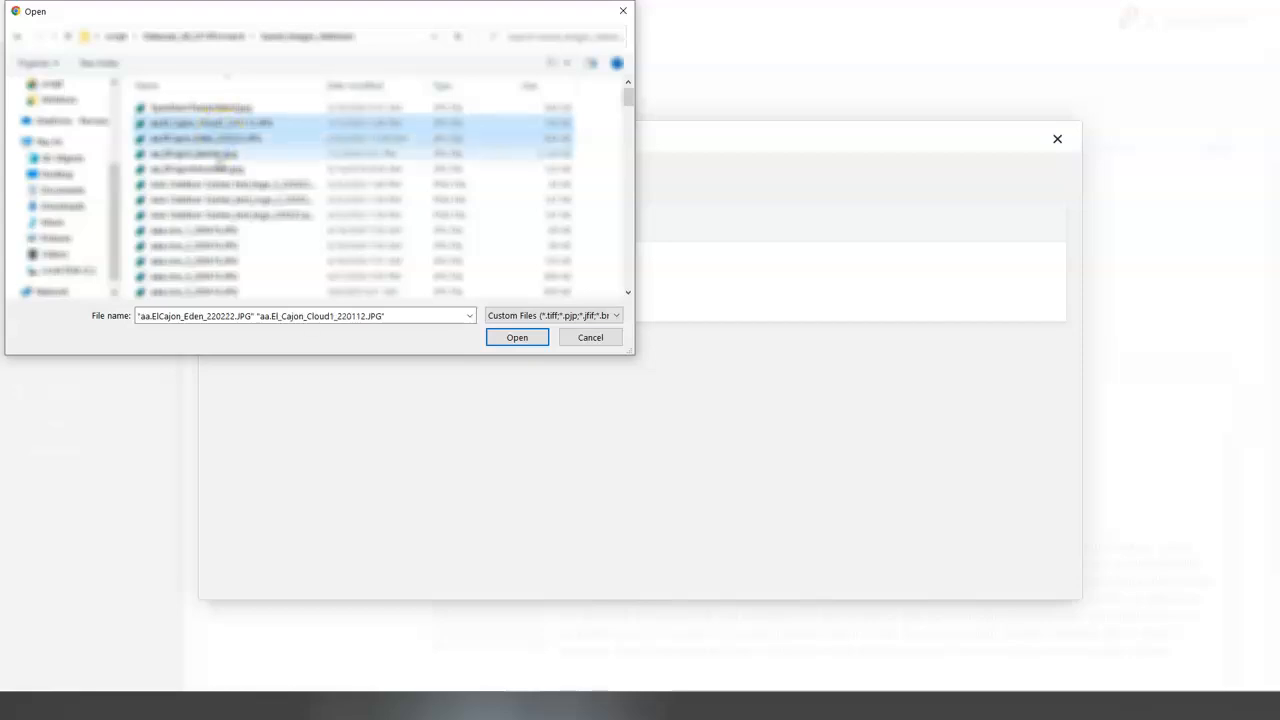
pyautogui.keyDown('ctrl'); pyautogui.click(220, 157); pyautogui.keyUp('ctrl')
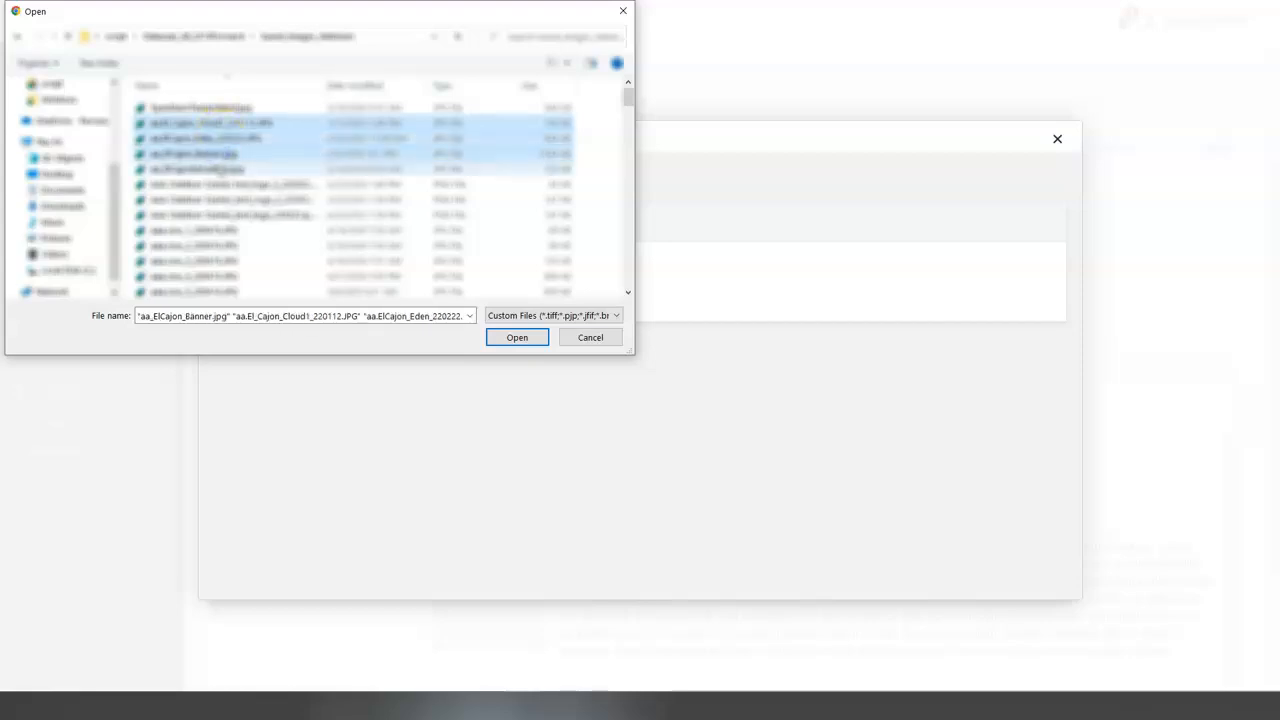
pyautogui.keyDown('ctrl'); pyautogui.click(225, 170); pyautogui.keyUp('ctrl')
pyautogui.click(517, 337)
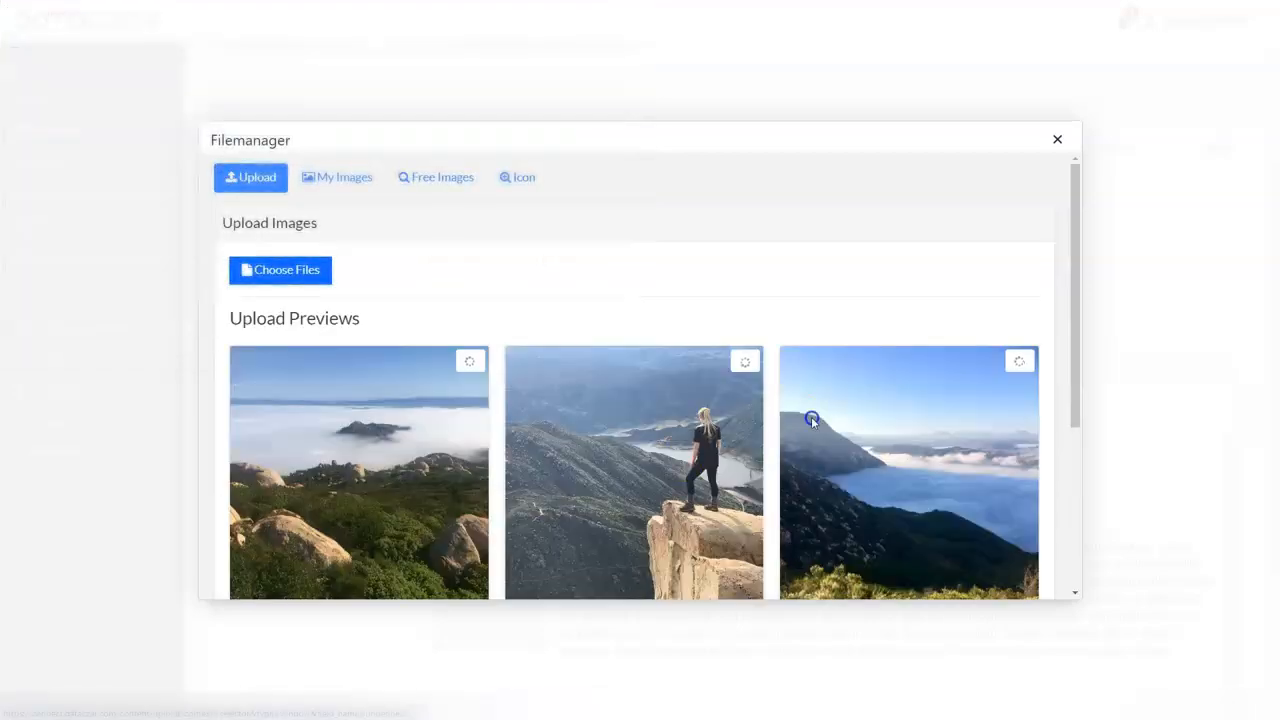
pyautogui.scroll(-3, 719, 468)
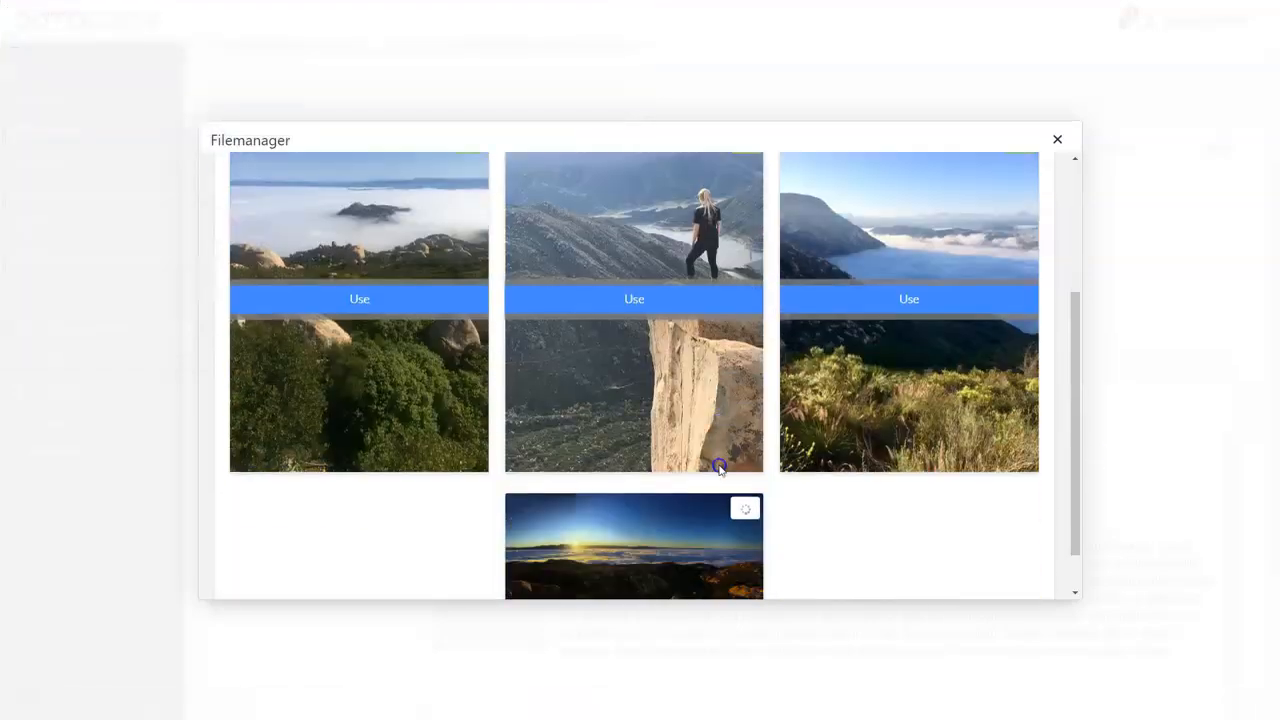
pyautogui.scroll(-1, 719, 468)
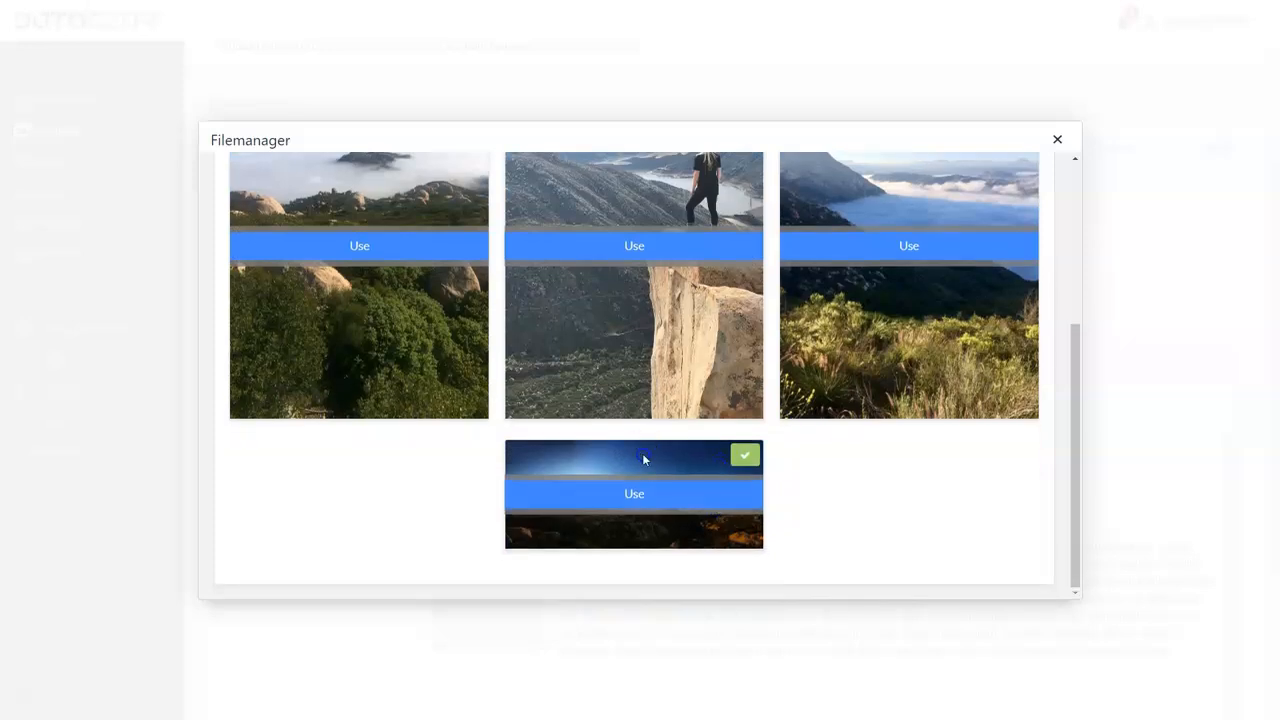
# Step: Replace the 150 x 150 placeholder with the uploaded photo of boulders above a sea of clouds, sized 720 by 960
pyautogui.scroll(5, 630, 398)
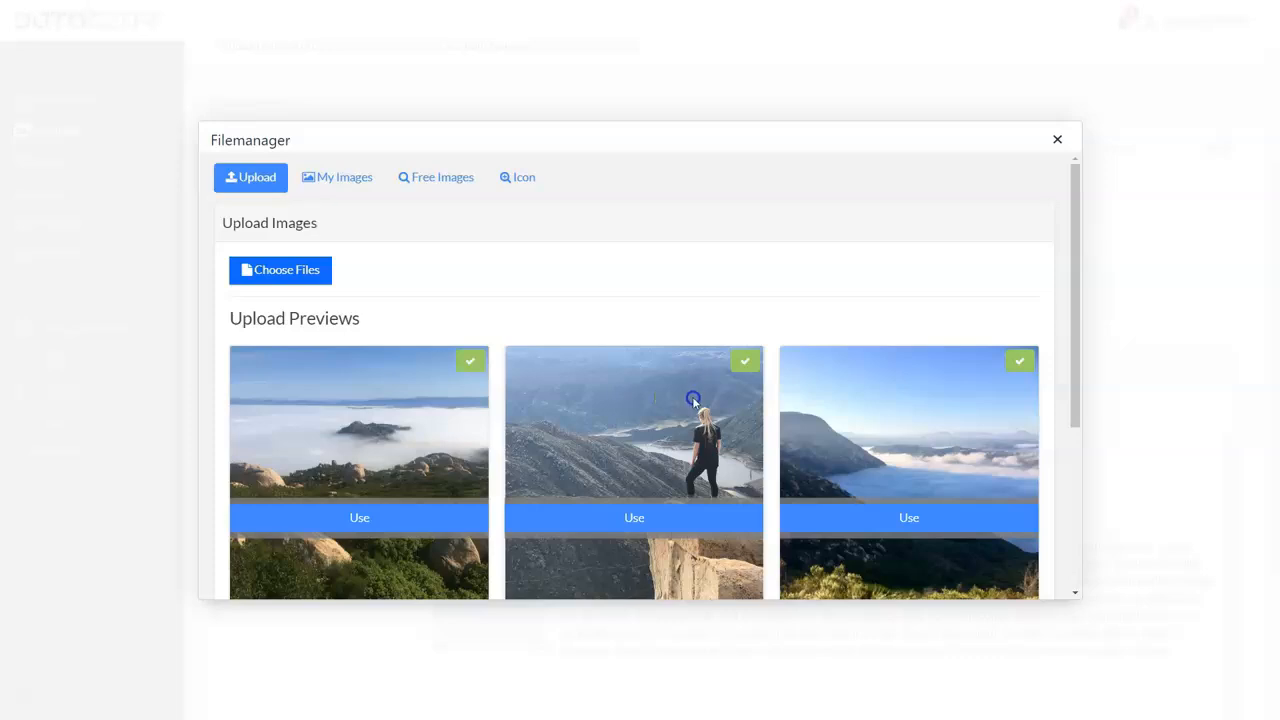
pyautogui.click(386, 518)
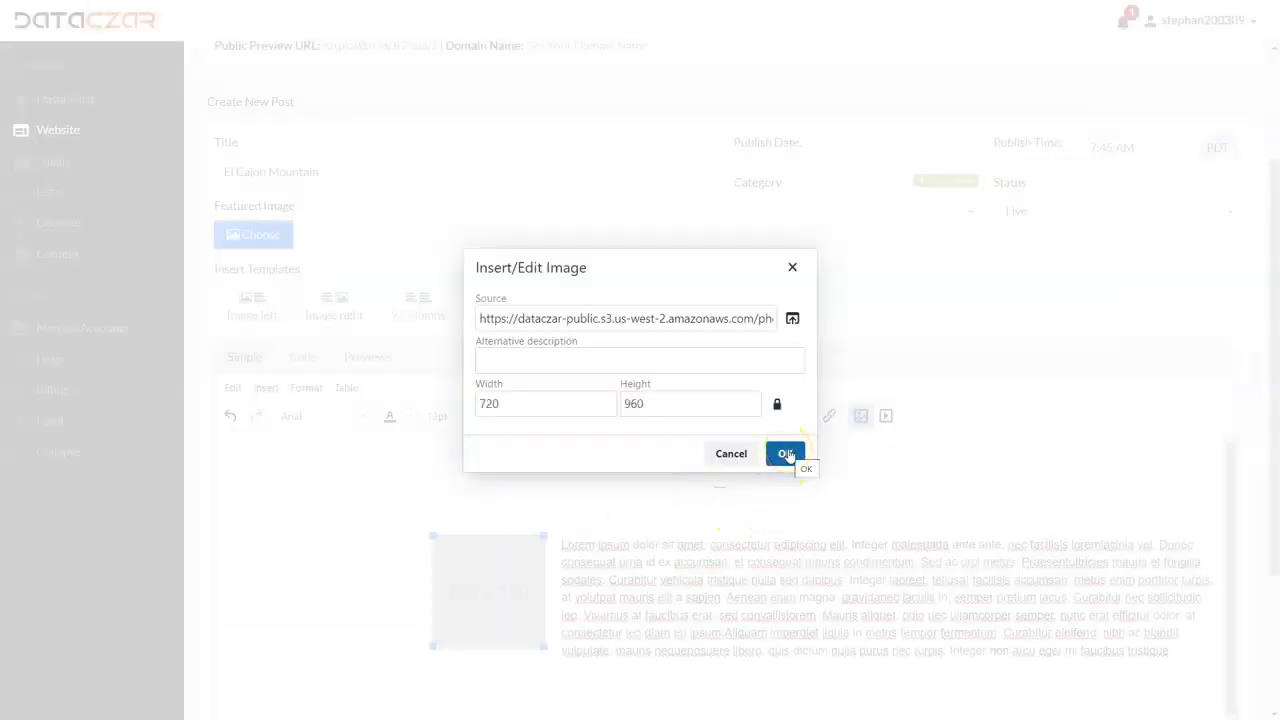
pyautogui.click(786, 454)
pyautogui.scroll(-5, 546, 470)
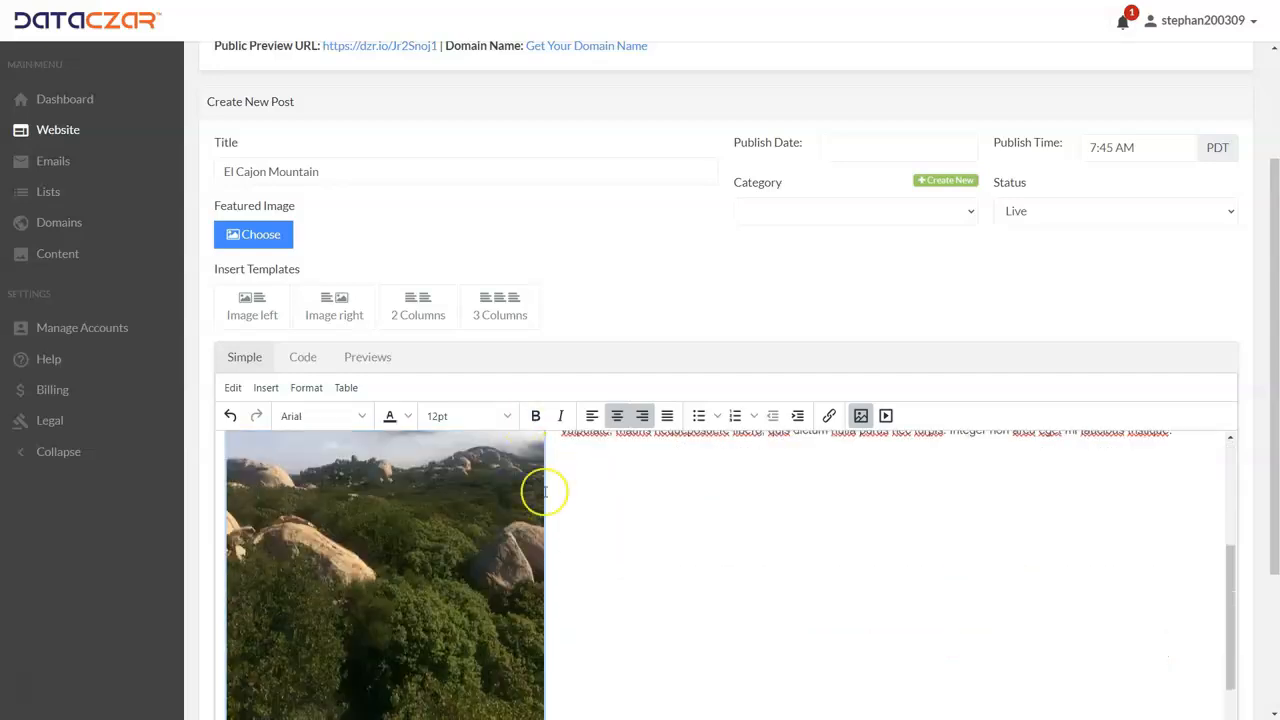
pyautogui.scroll(3, 545, 490)
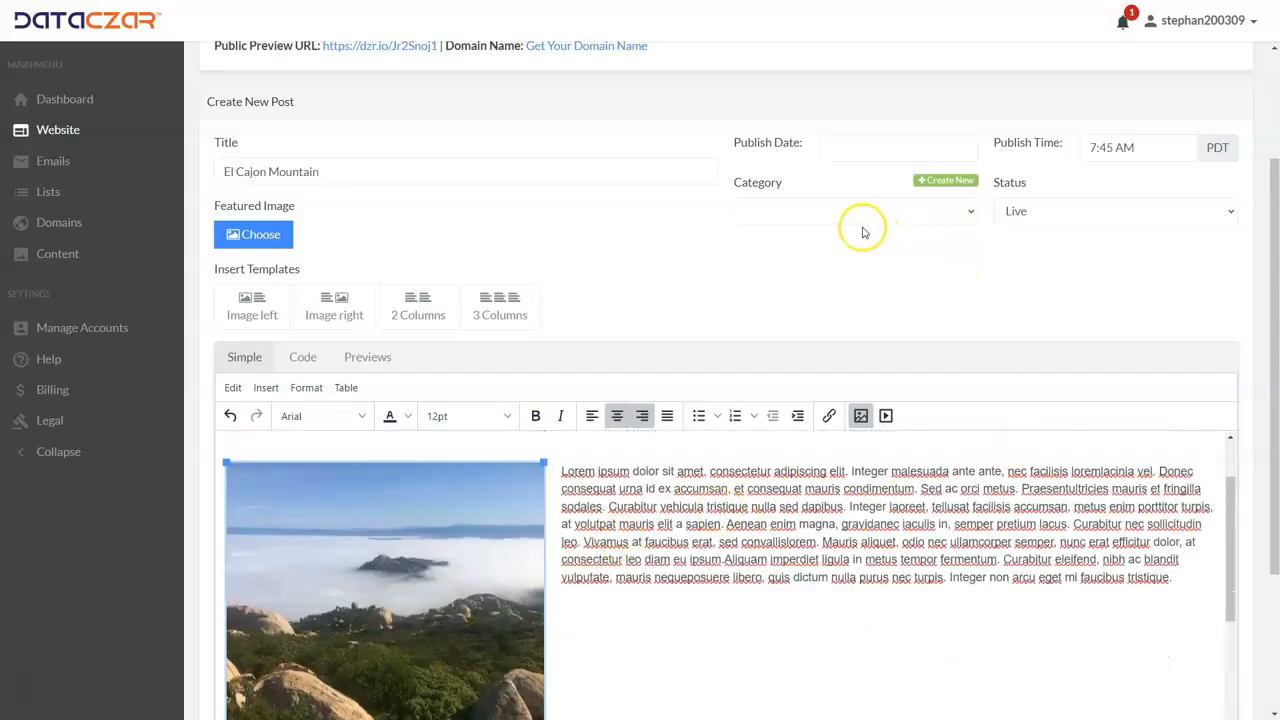
# Step: Replace the template's Lorem ipsum paragraph with the copied description of the El Cajon Mountain hike
pyautogui.scroll(-2, 864, 232)
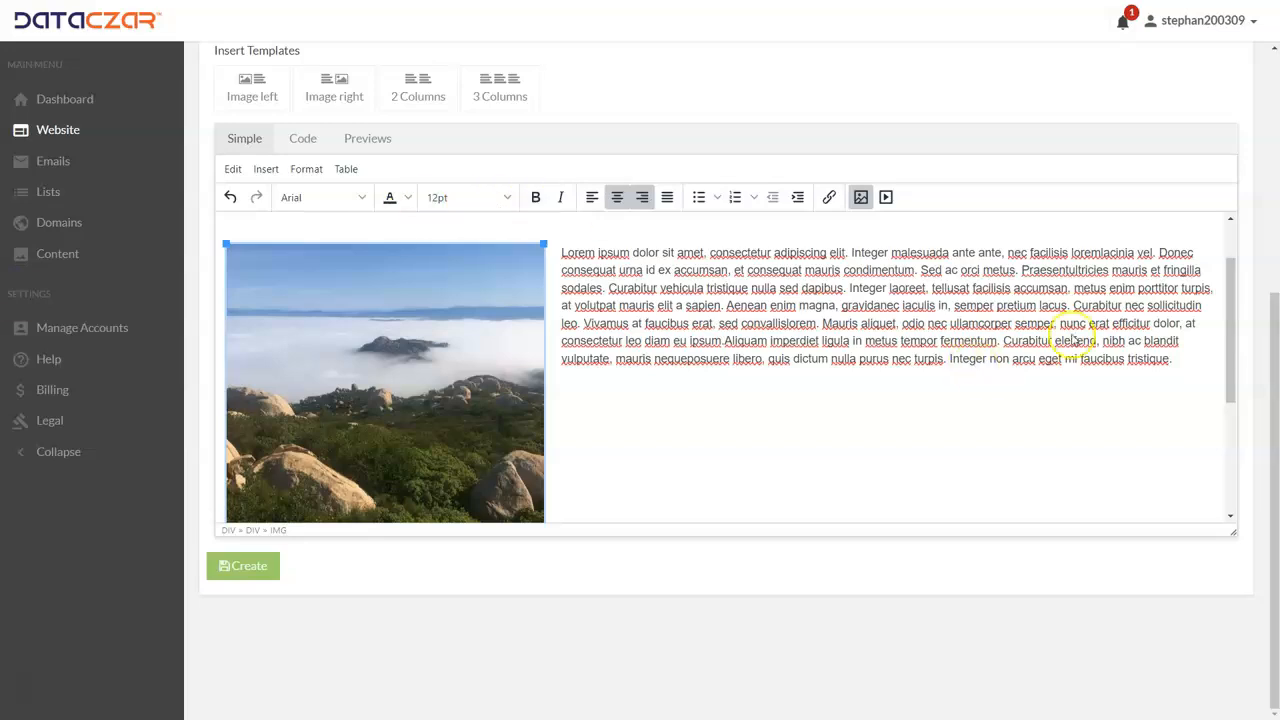
pyautogui.tripleClick(1188, 363)
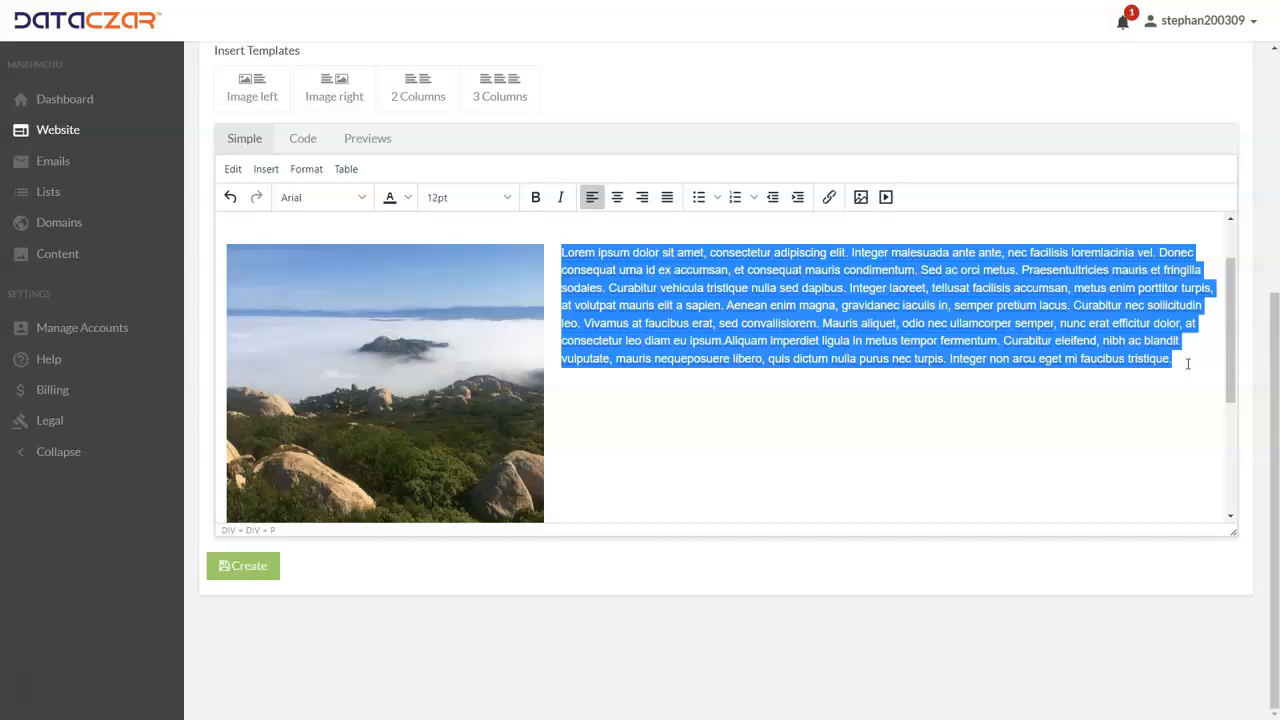
pyautogui.write('El Cajon Mountain is considered to be San Diego\'s toughest hike! It\'s about 11.5 miles round out and back and has an elevation gain of 3,600 feet. There\'s a deep valley that you climb down into on the way up, which means you climb back up the valley on the way back down! This sounds confusing but just remember that anytime you go down, you have to come back up. It turns out that there are eight climbs on the way back "down" the mountain which account for 25 percent of the elevation gain of the hike. This is where people really get tired, because it\'s usually hotter in the day on the way back and they don\'t expect there to be so much elevation gain on the way back! As a matter of fact, we\'ve saved a couple of people coming back. In both instances it was hot and they lacked proper hydration. So just be sure to bring at least 8 pints of water for this hike, along with some snacks for quick energy.')
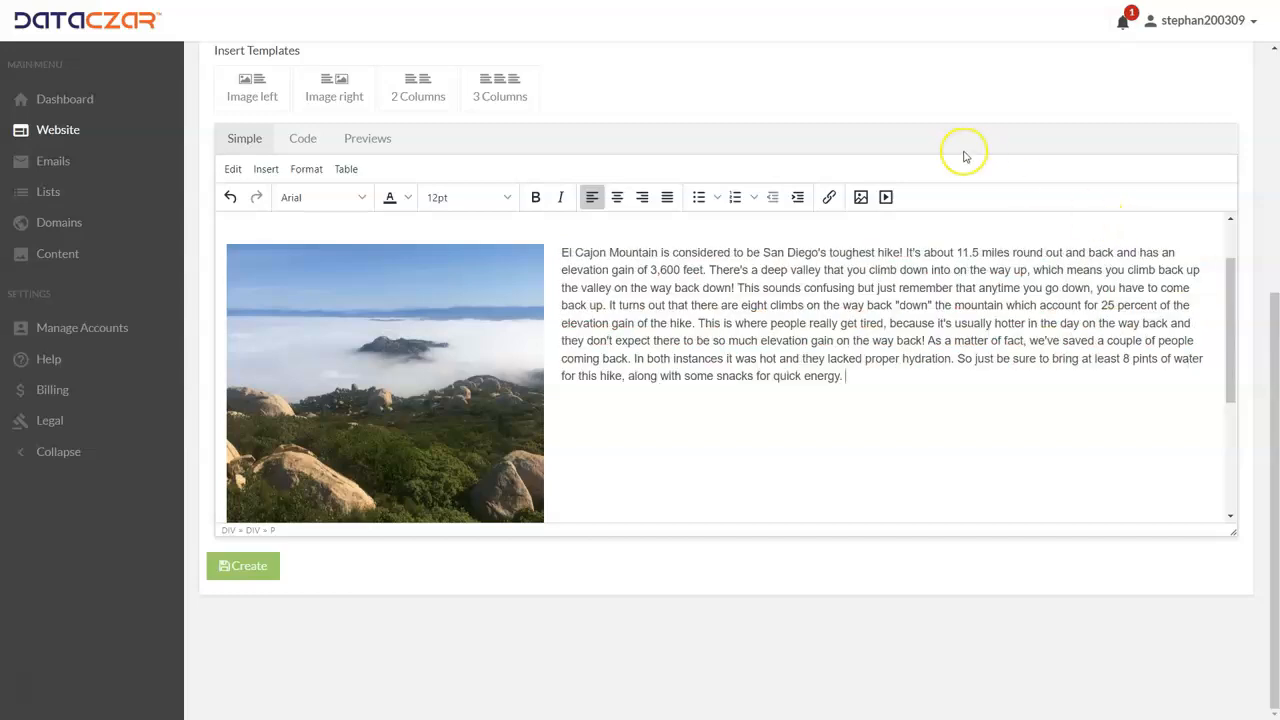
# Step: Start a new line at "It's about 11.5 miles" in the description, using a single line break instead of a paragraph break
pyautogui.click(905, 251)
pyautogui.press('Return')
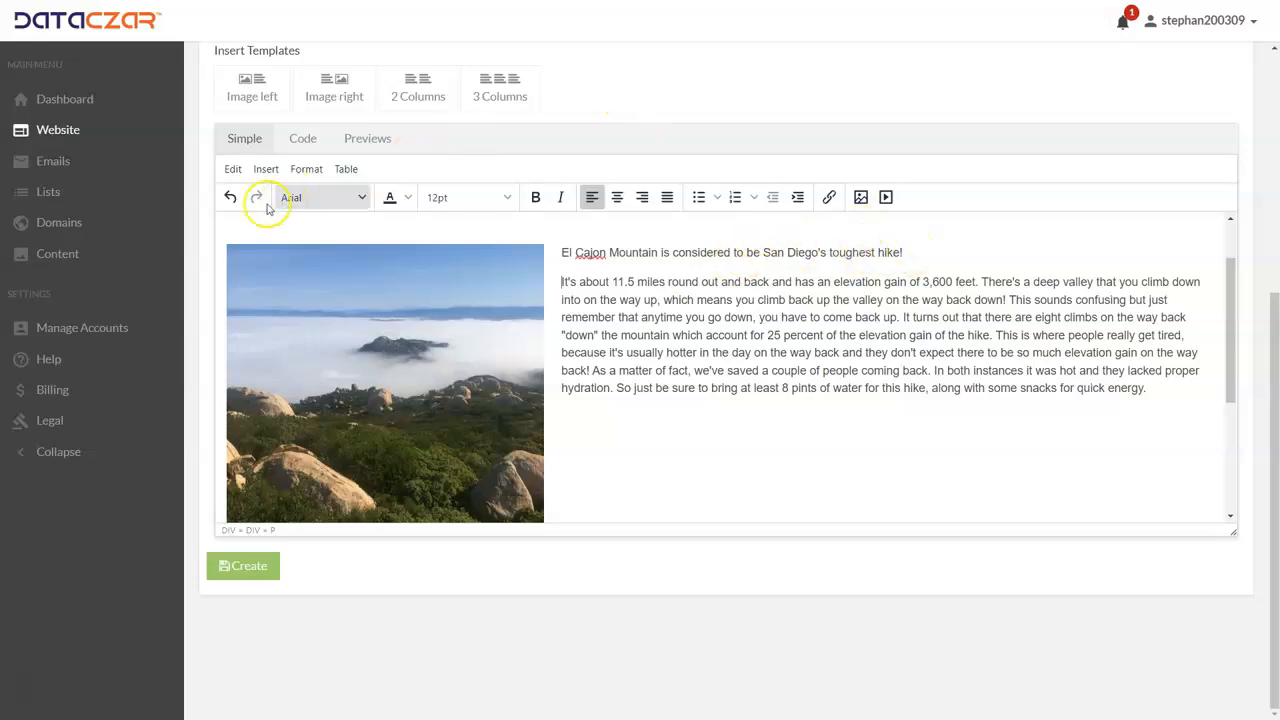
pyautogui.click(228, 198)
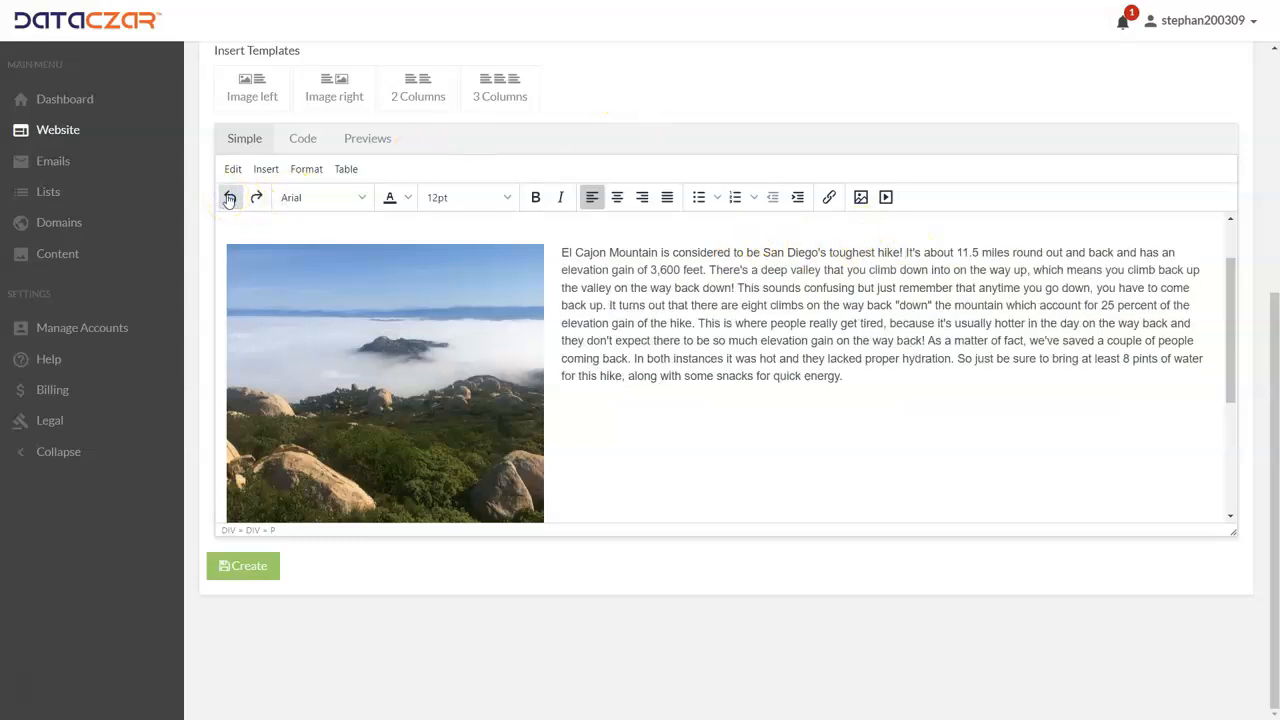
pyautogui.click(256, 197)
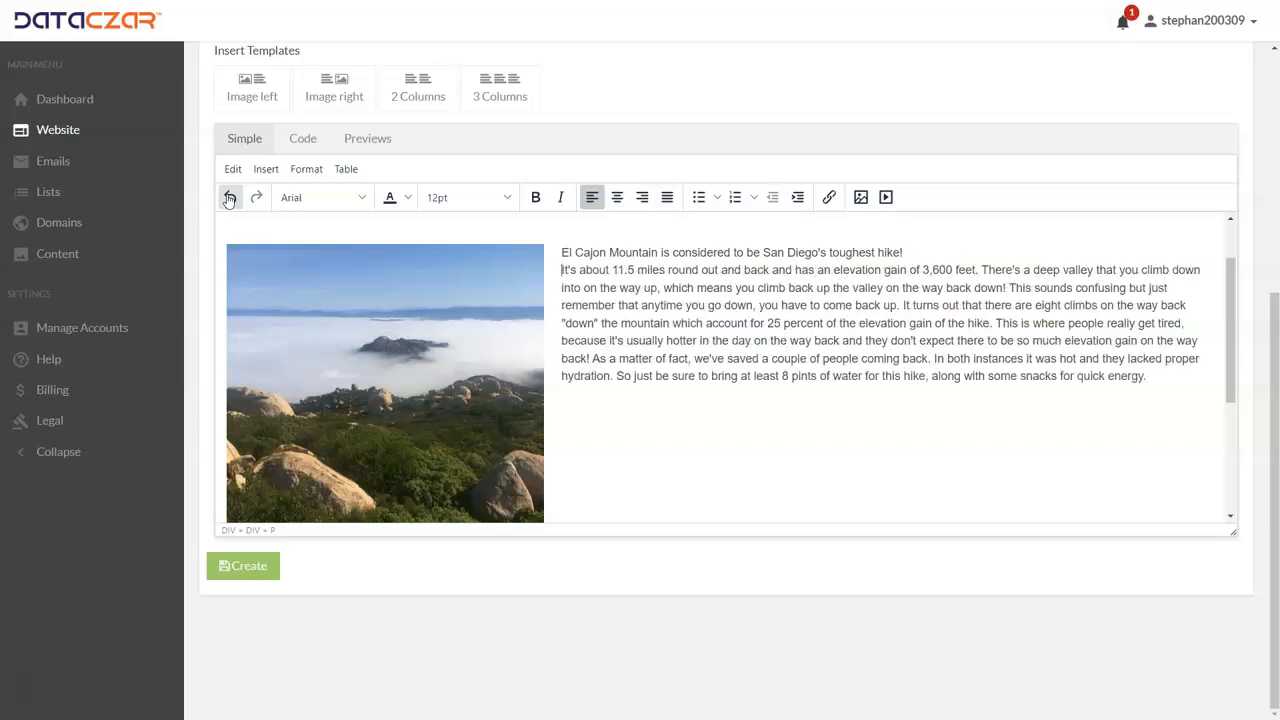
# Step: Try a bullet list on the hike description, first with disc bullets and then with the square style
pyautogui.click(765, 272)
pyautogui.click(562, 256)
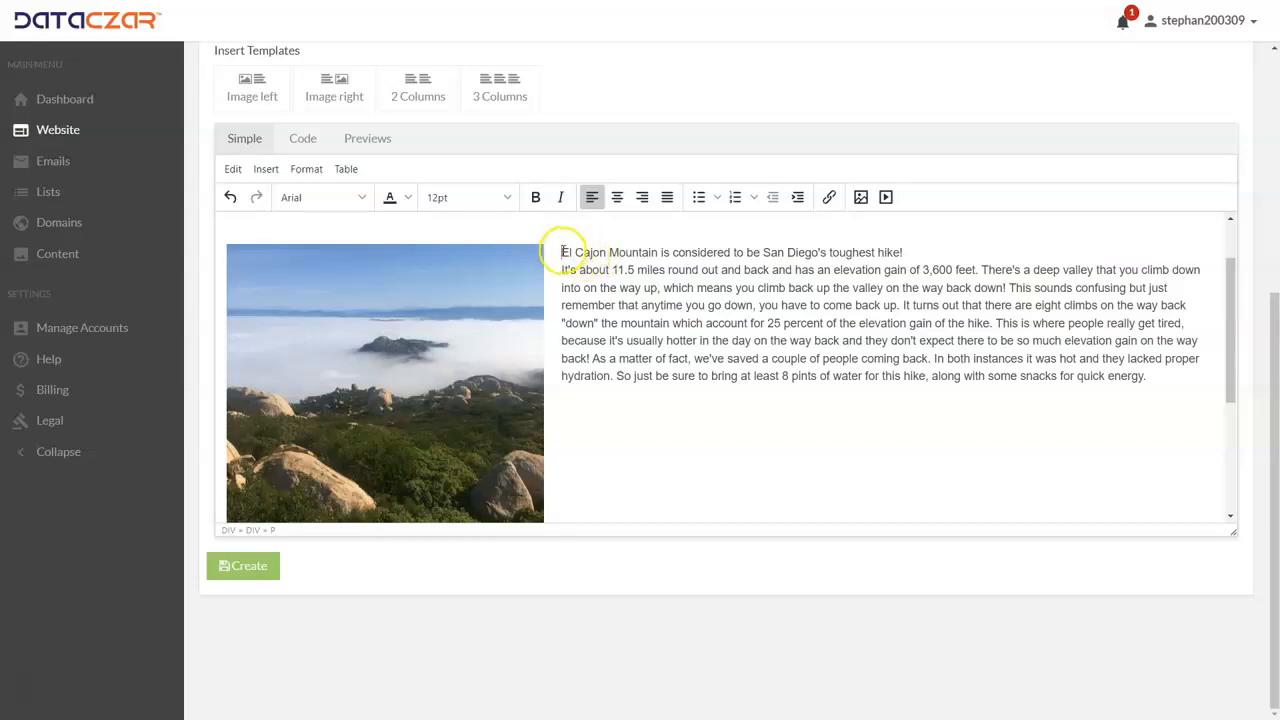
pyautogui.click(717, 197)
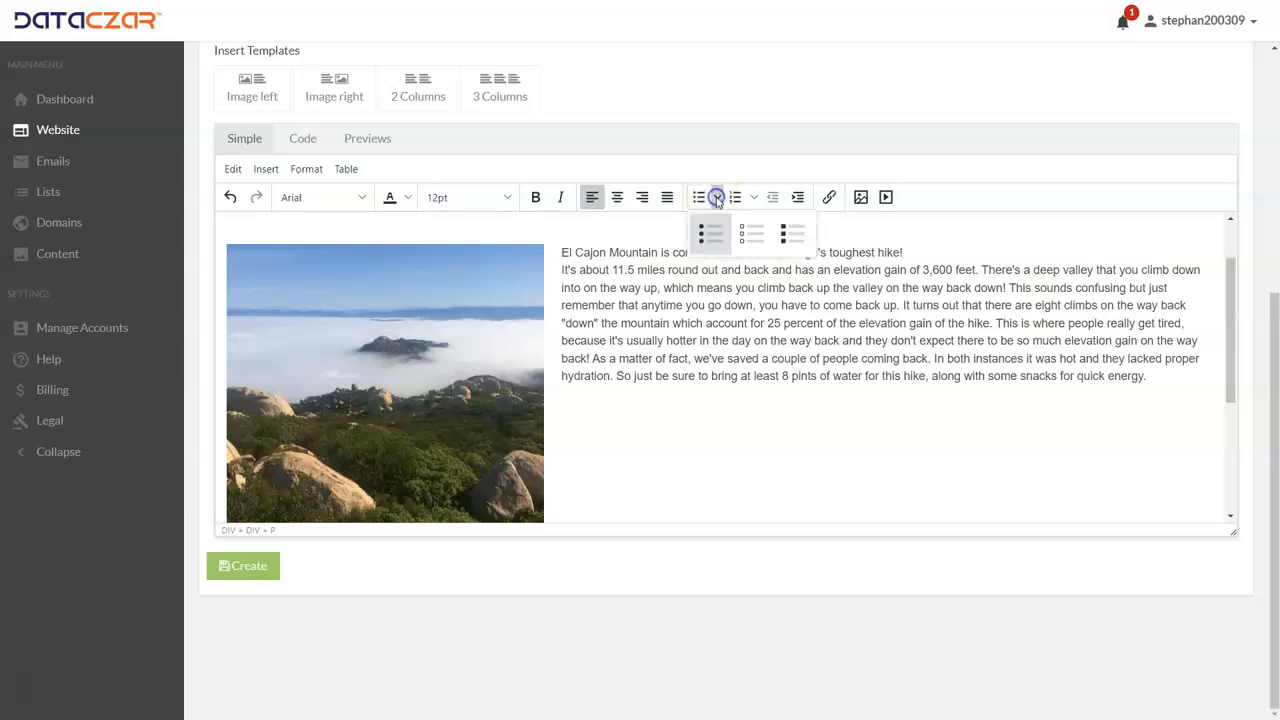
pyautogui.click(717, 231)
pyautogui.click(717, 197)
pyautogui.click(796, 240)
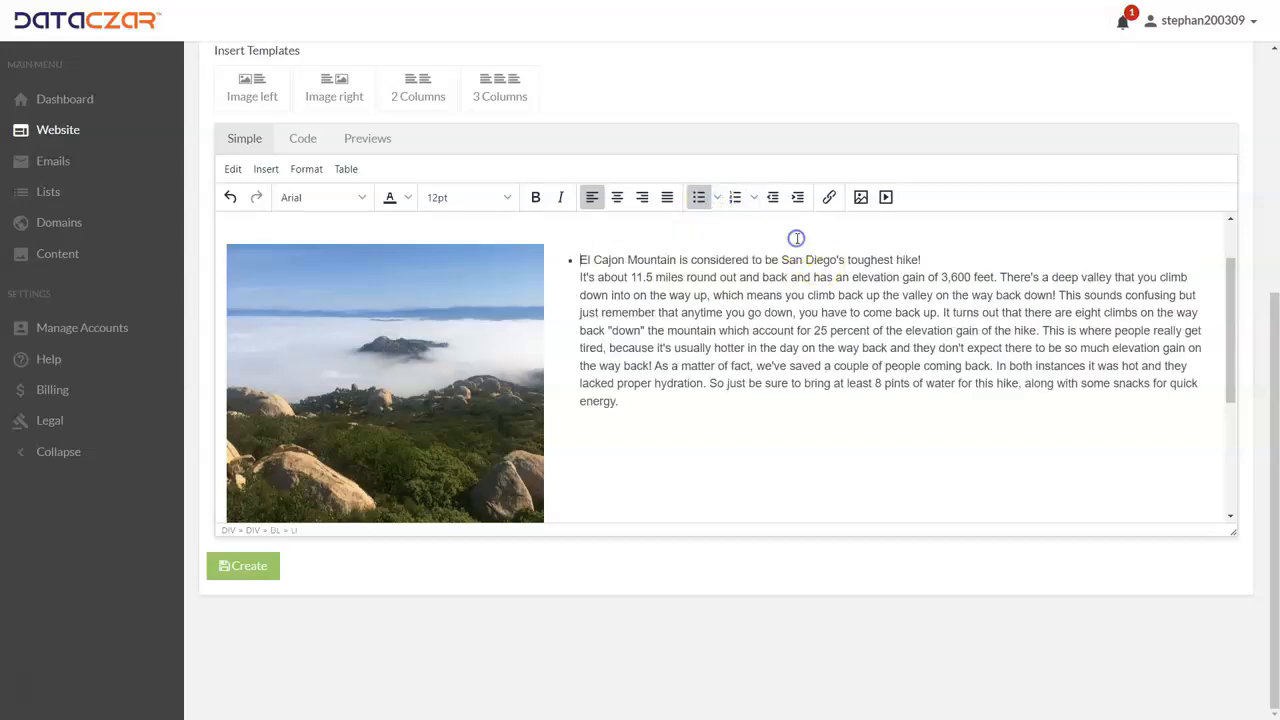
# Step: Try a numbered list on the hike description and switch it to the lowercase-letter style
pyautogui.click(754, 198)
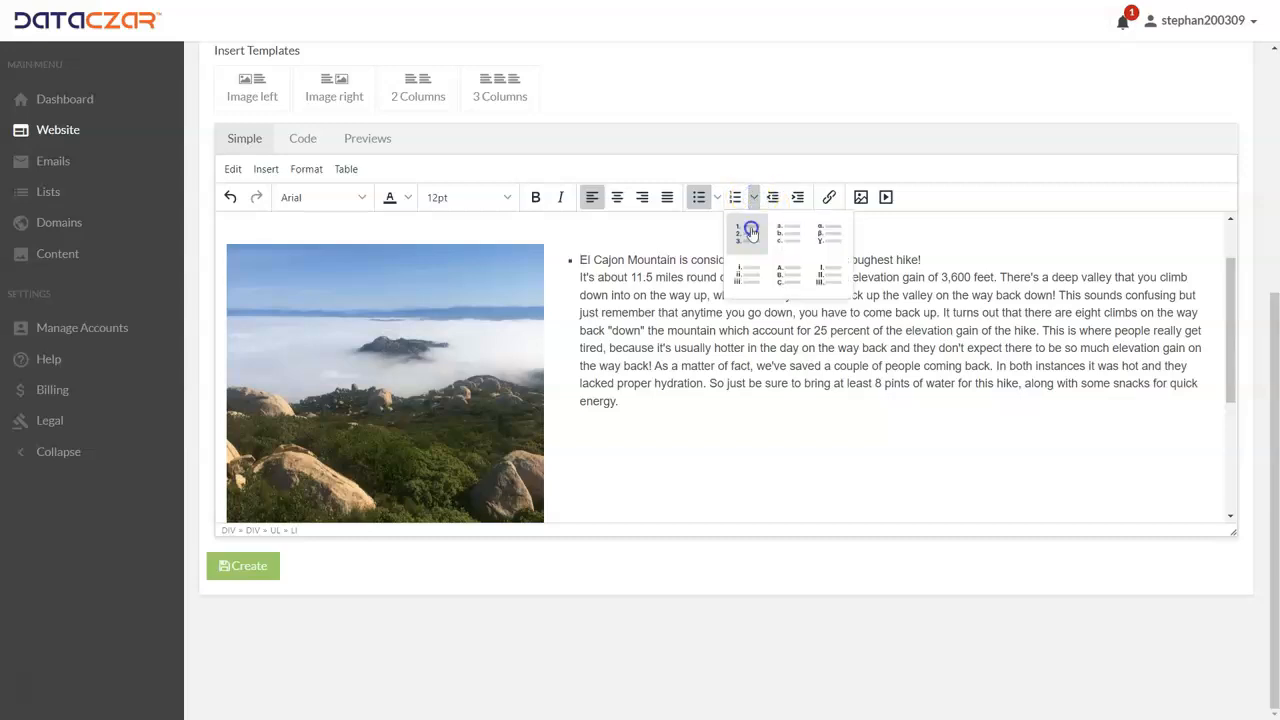
pyautogui.click(750, 230)
pyautogui.click(755, 198)
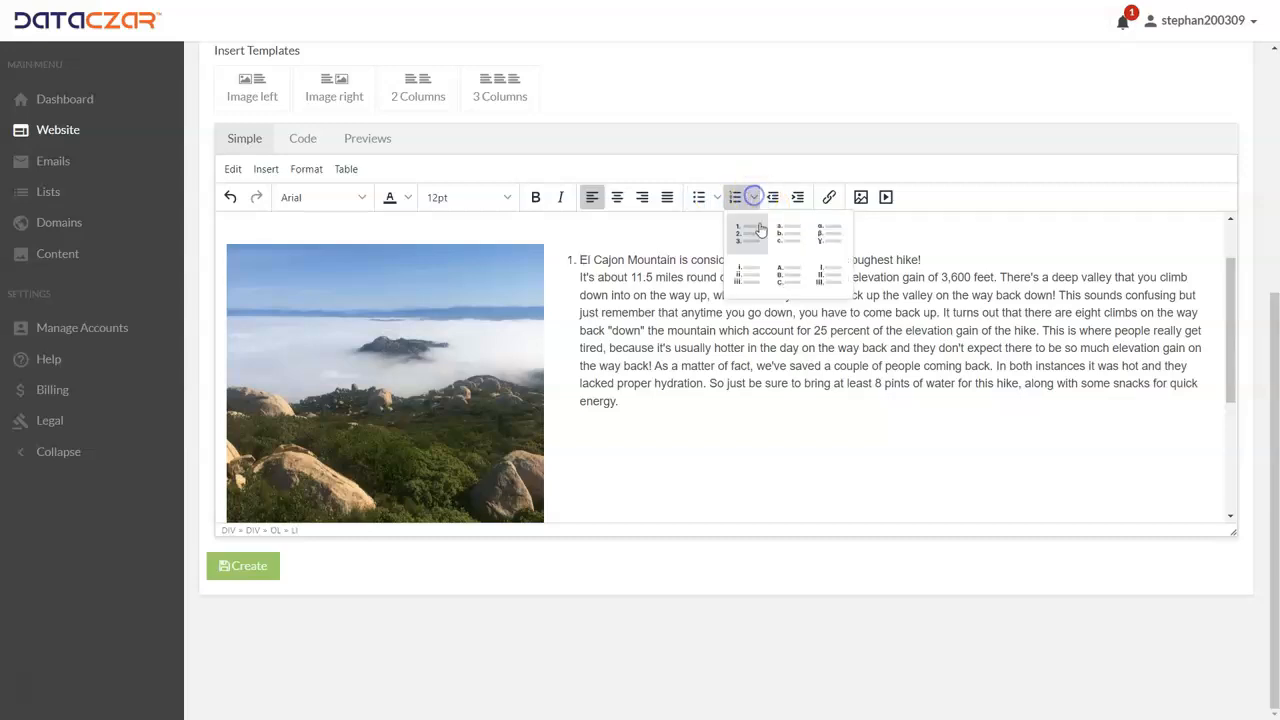
pyautogui.click(782, 236)
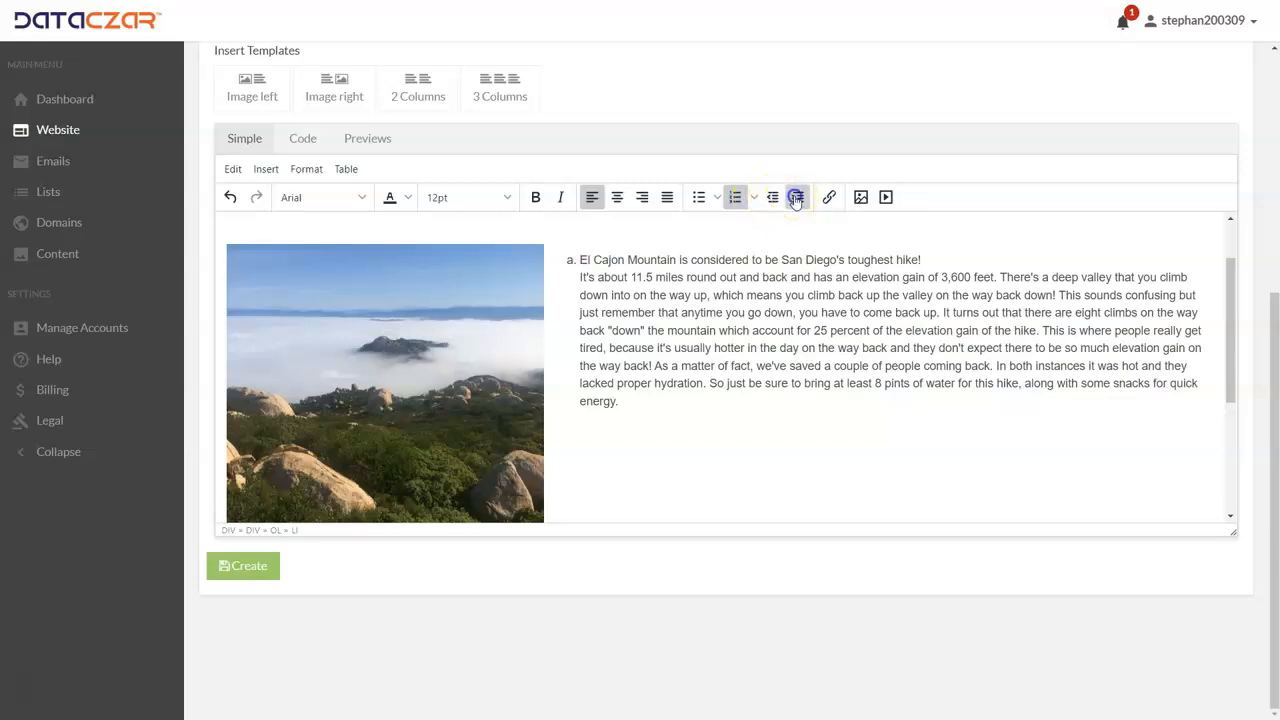
# Step: Try indenting the lettered description by two levels and outdent it again
pyautogui.click(797, 198)
pyautogui.click(797, 198)
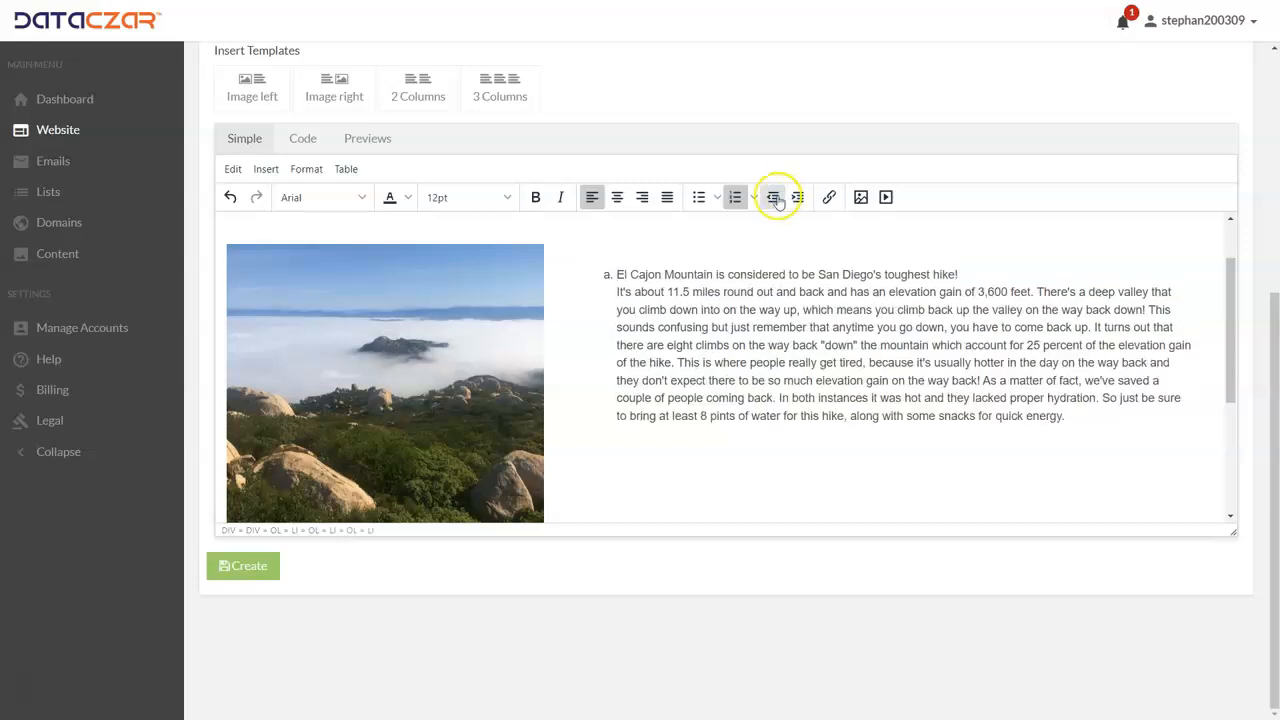
pyautogui.click(775, 198)
pyautogui.click(774, 199)
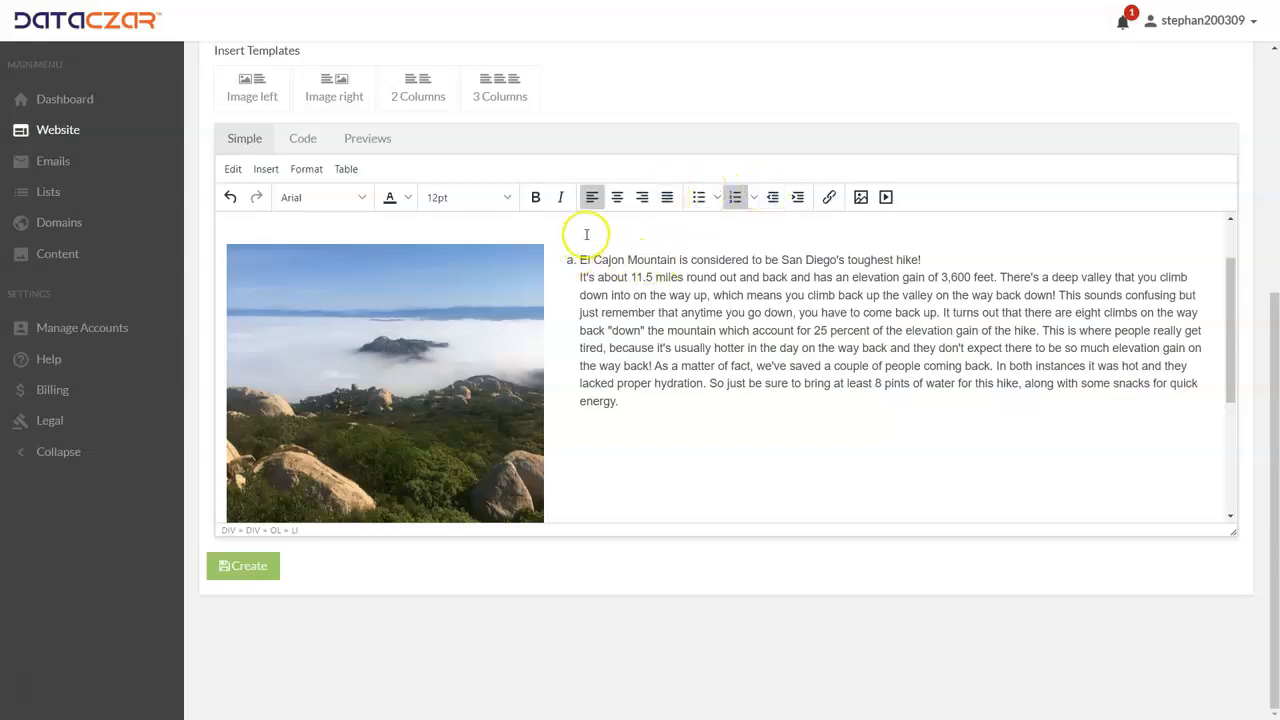
# Step: Undo the list formatting and the line break, and start a new line again at "It's about 11.5 miles"
pyautogui.click(232, 199)
pyautogui.click(232, 199)
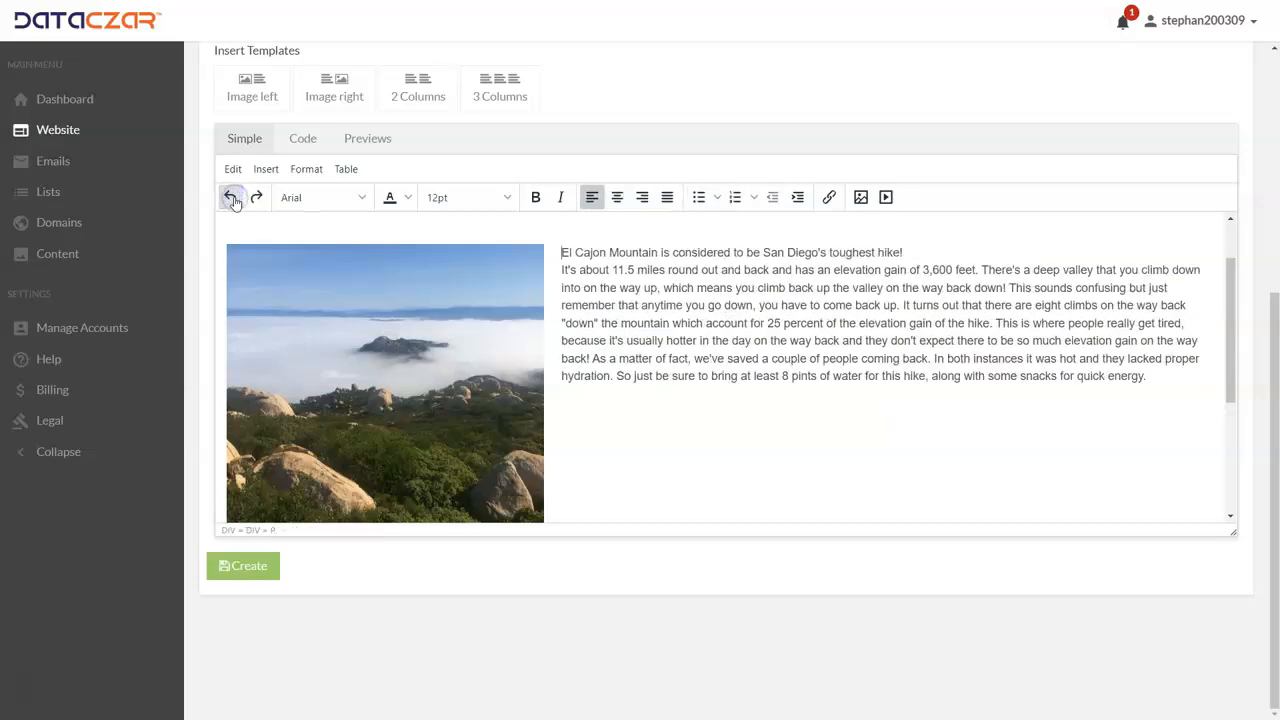
pyautogui.click(232, 199)
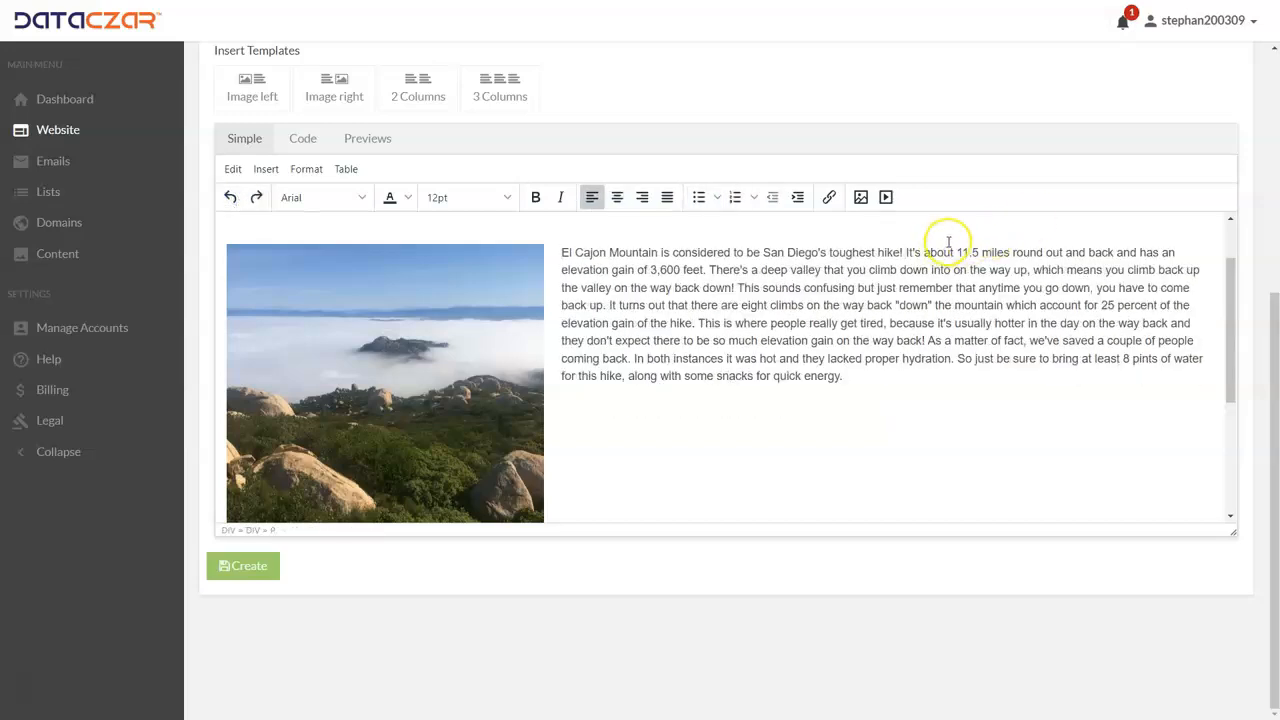
pyautogui.press('Return')
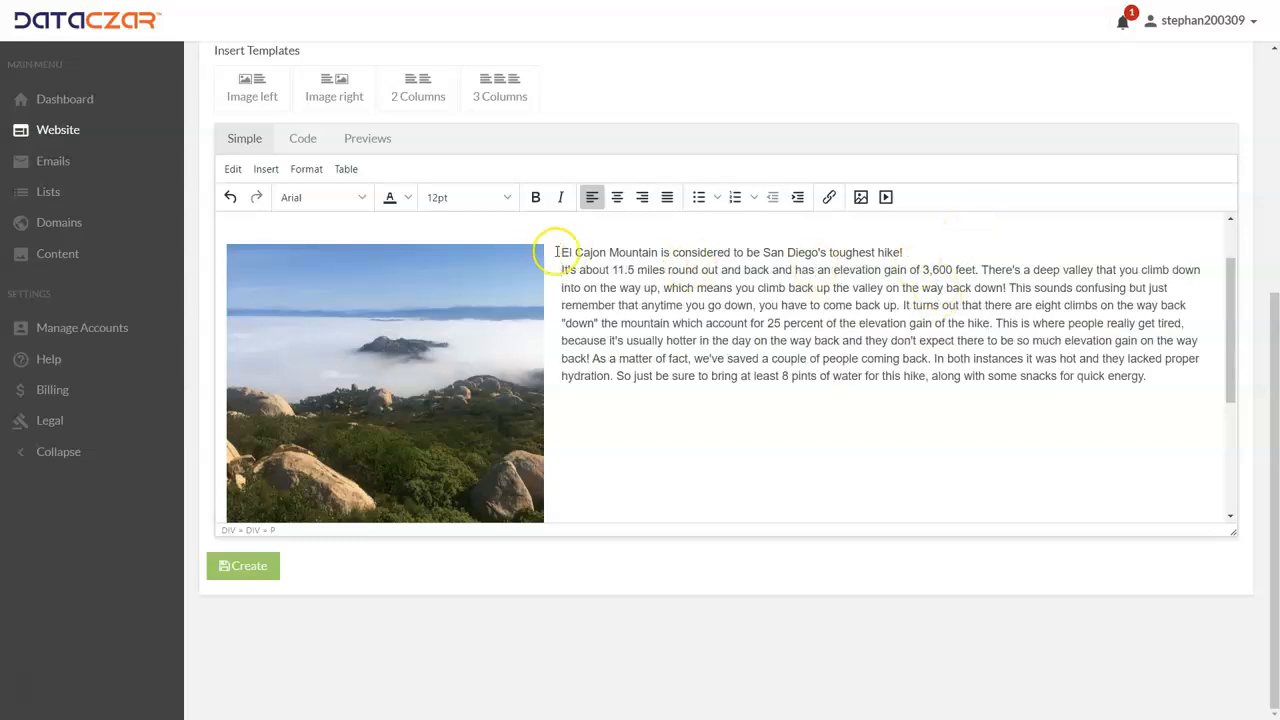
# Step: Try center, right and left alignment on the whole hike description and set it to justified
pyautogui.moveTo(562, 252); pyautogui.dragTo(1198, 376)
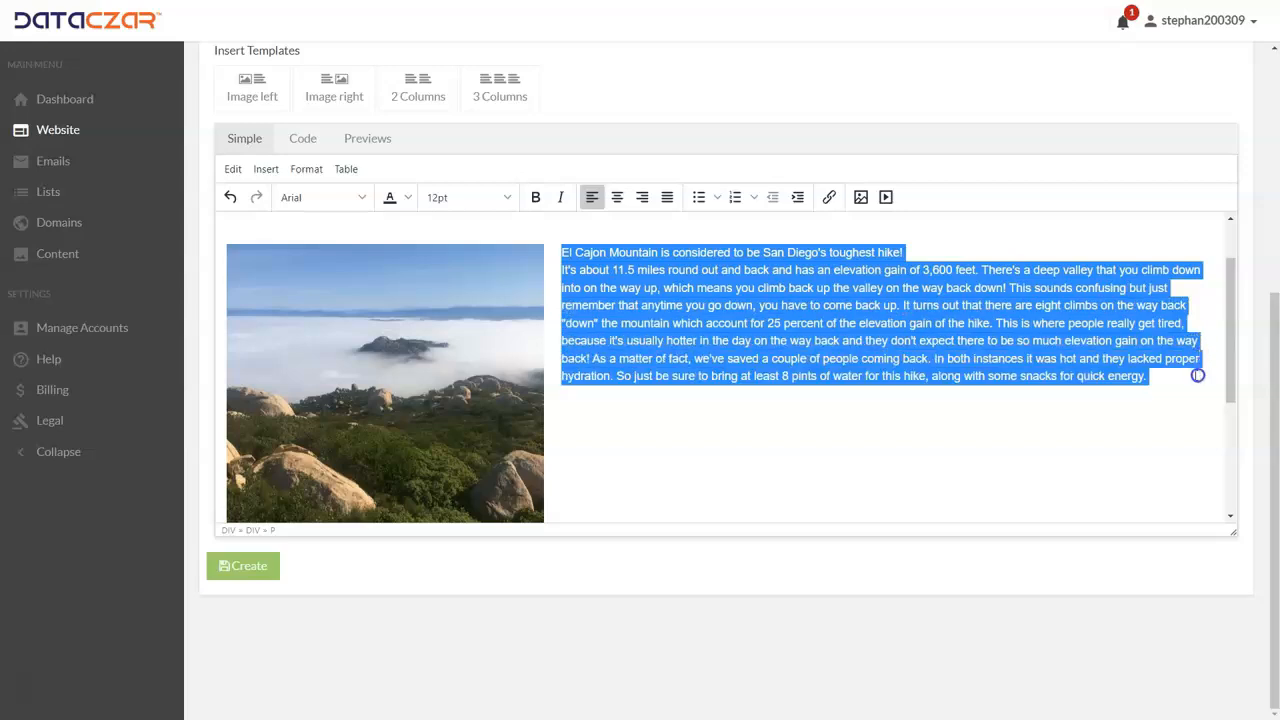
pyautogui.click(617, 199)
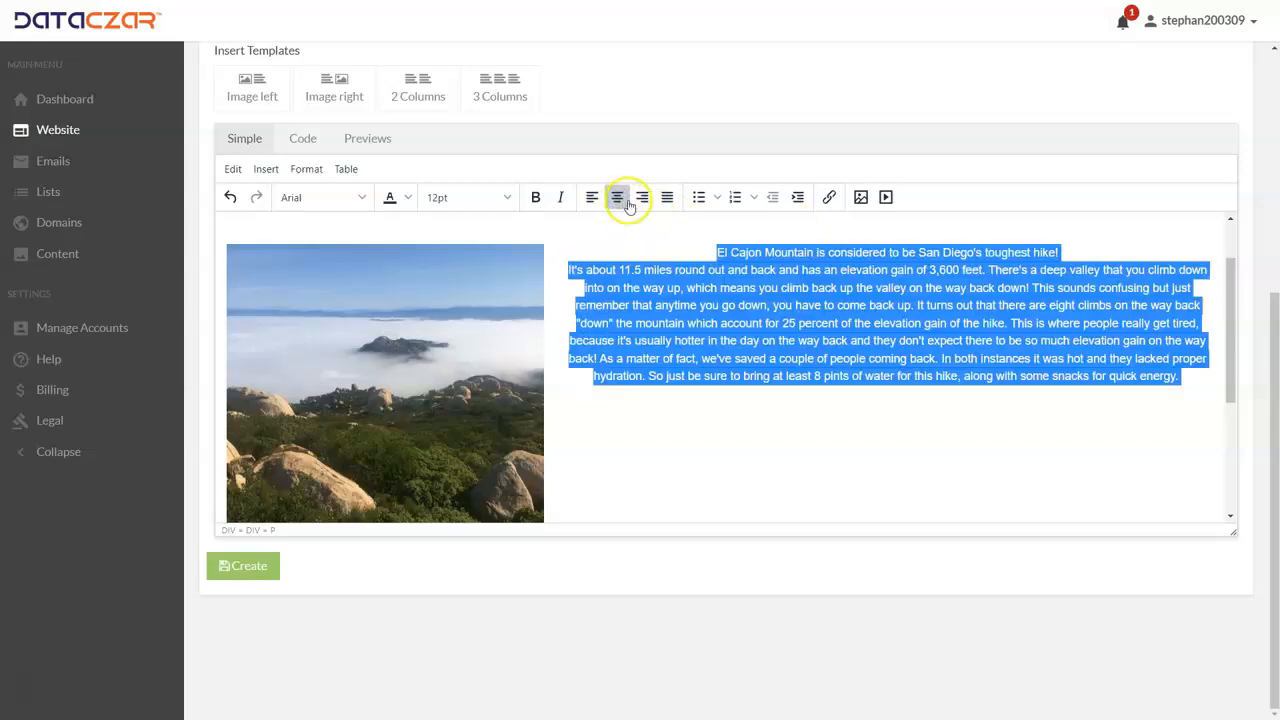
pyautogui.click(643, 199)
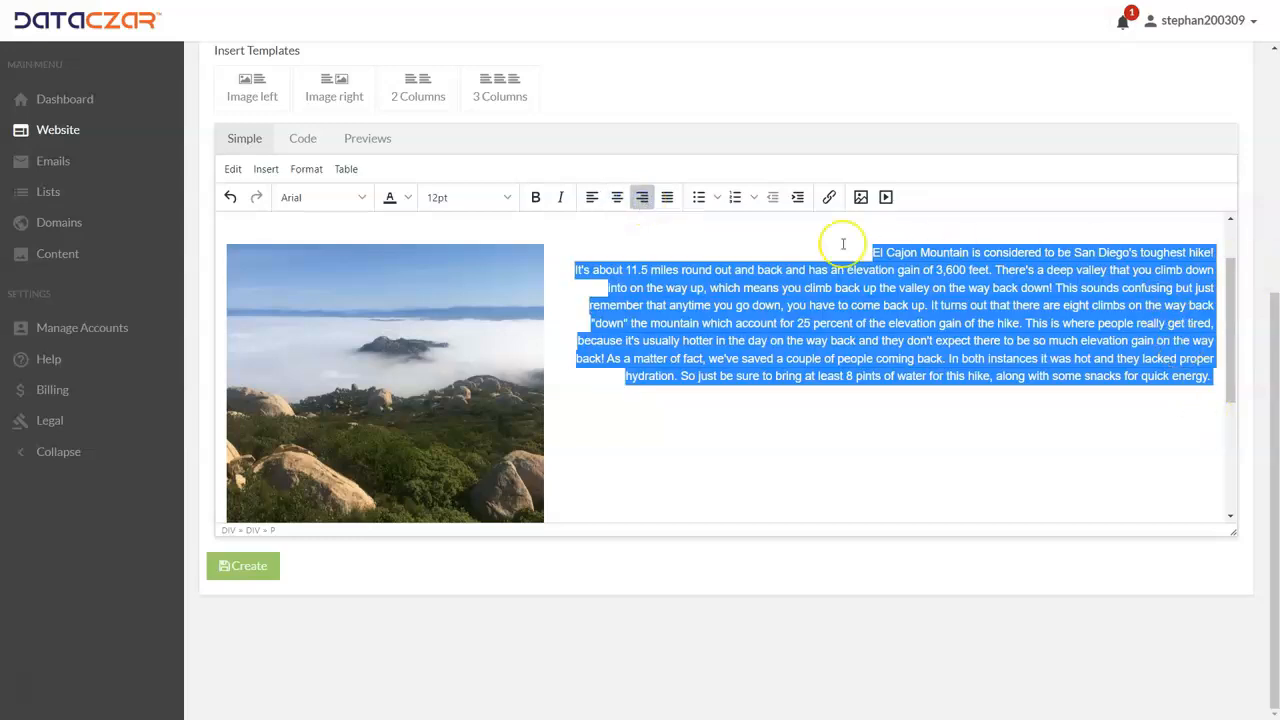
pyautogui.click(667, 200)
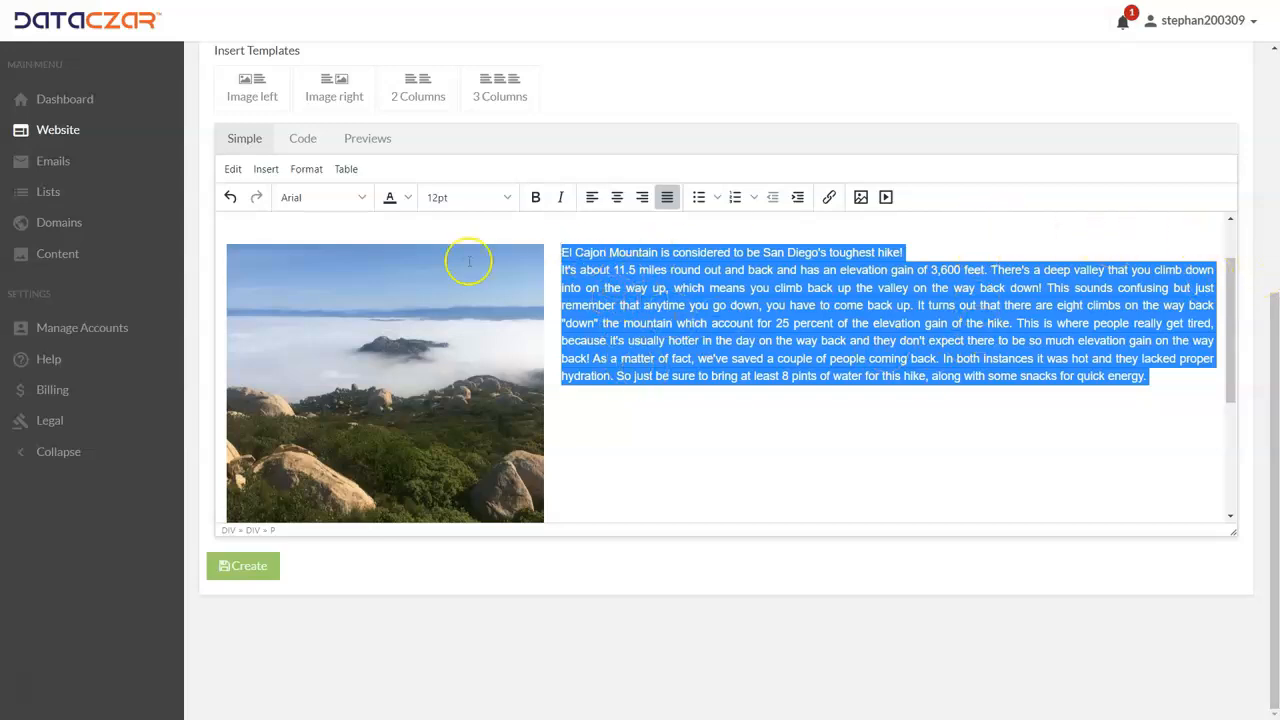
pyautogui.click(589, 198)
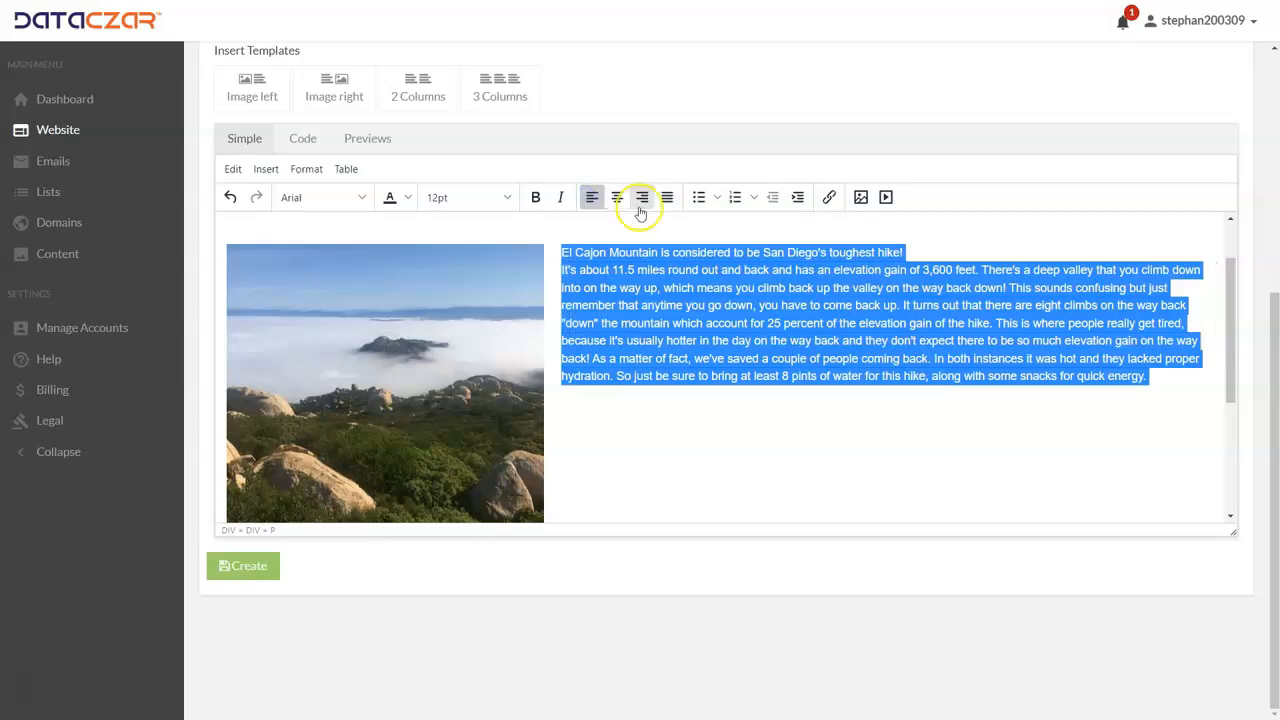
pyautogui.click(669, 198)
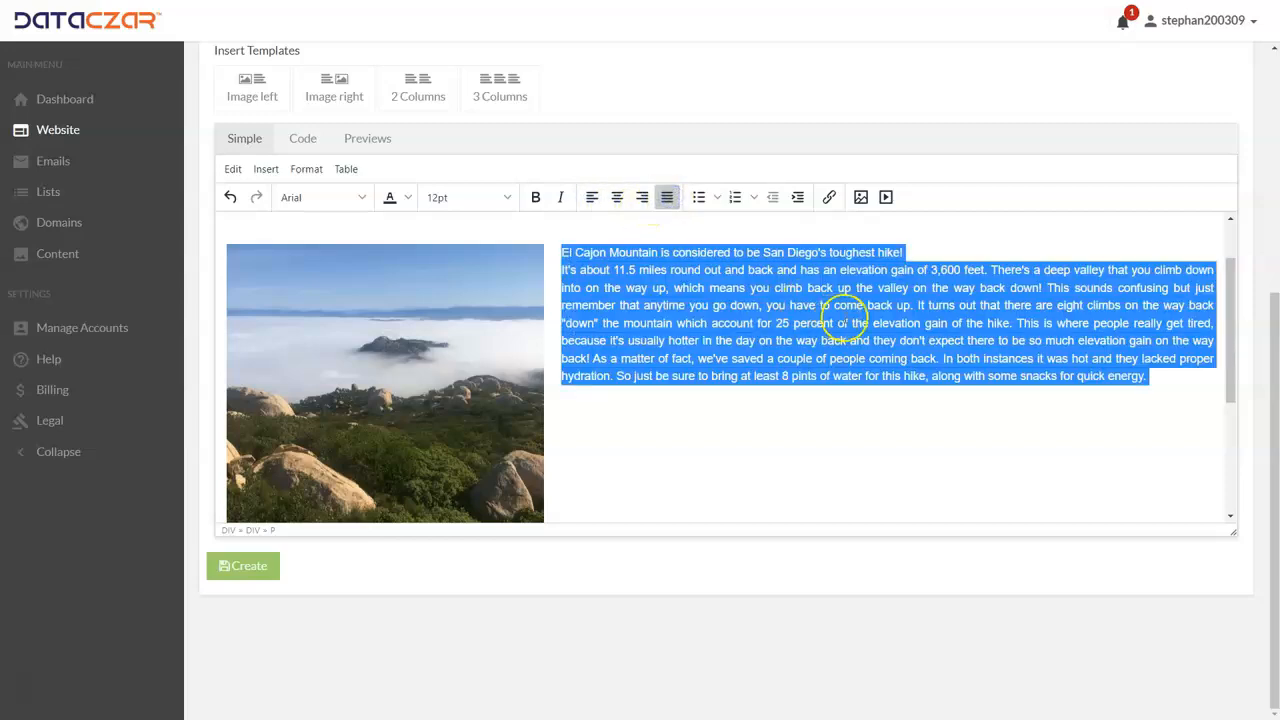
pyautogui.click(846, 311)
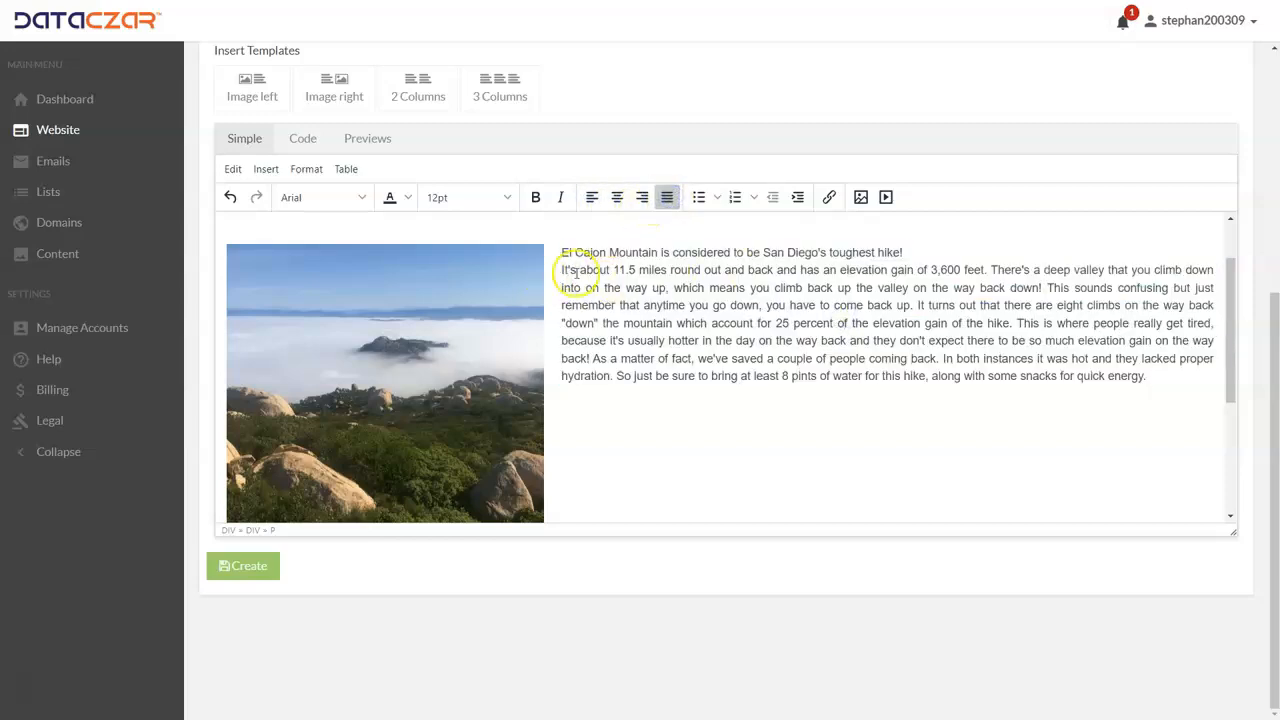
# Step: Format the line "El Cajon Mountain is considered to be San Diego's toughest hike!" as Heading 3
pyautogui.moveTo(903, 253); pyautogui.dragTo(558, 253)
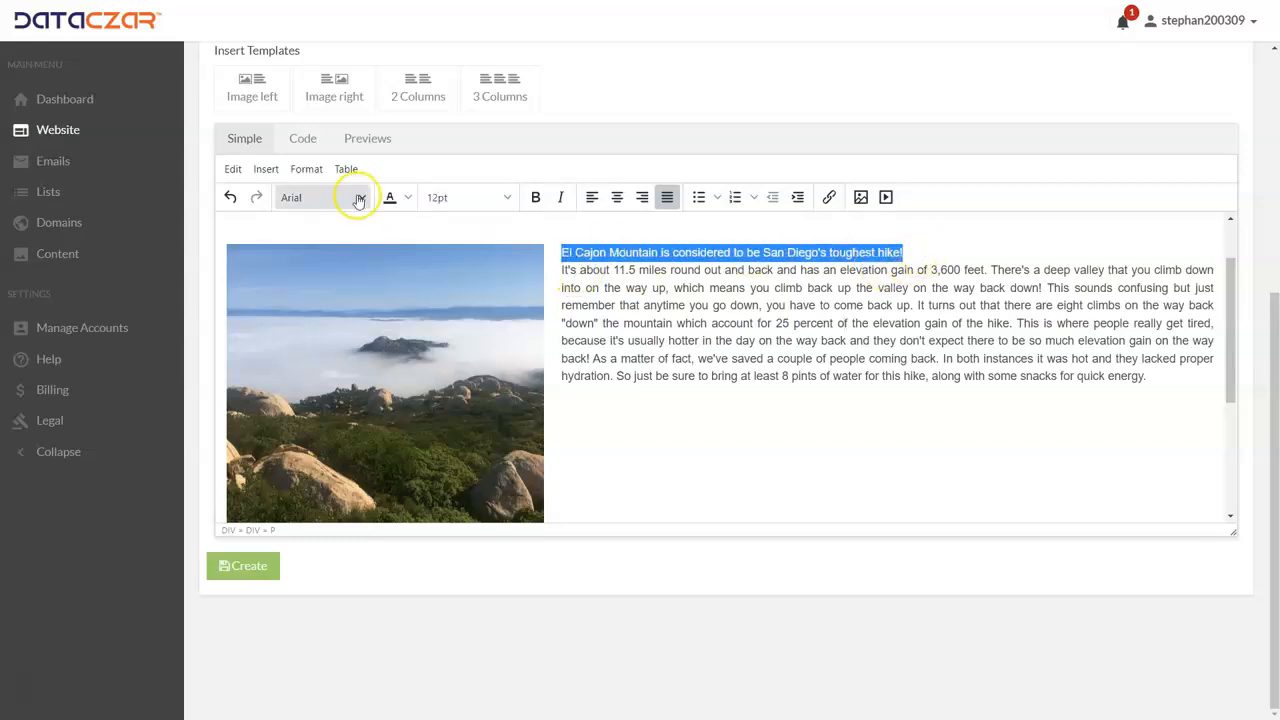
pyautogui.click(308, 170)
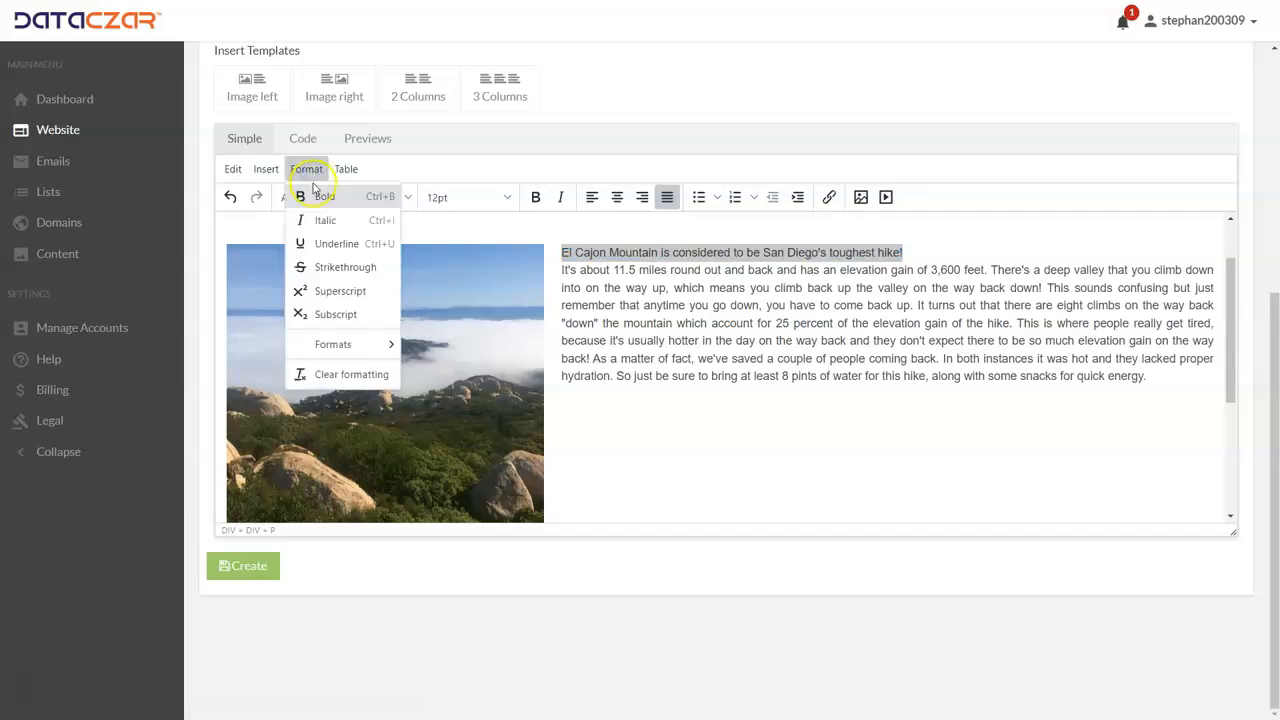
pyautogui.moveTo(327, 346)
pyautogui.moveTo(422, 348)
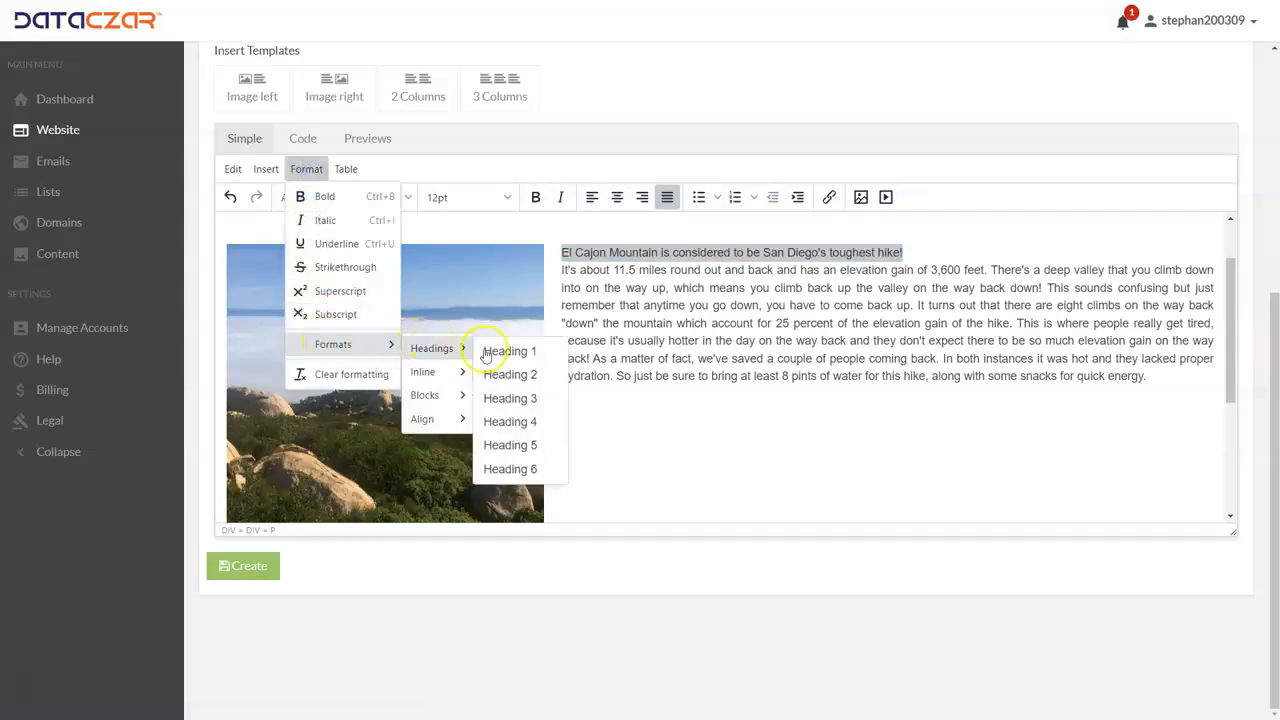
pyautogui.click(524, 400)
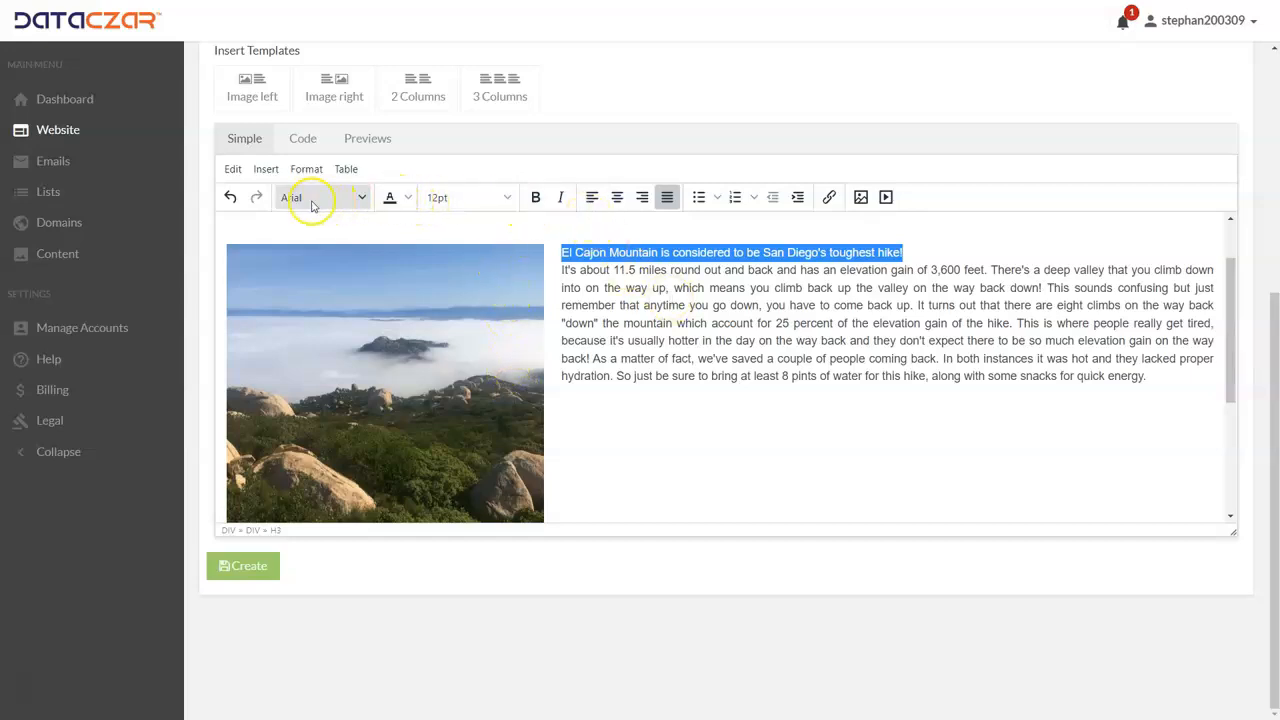
pyautogui.click(362, 200)
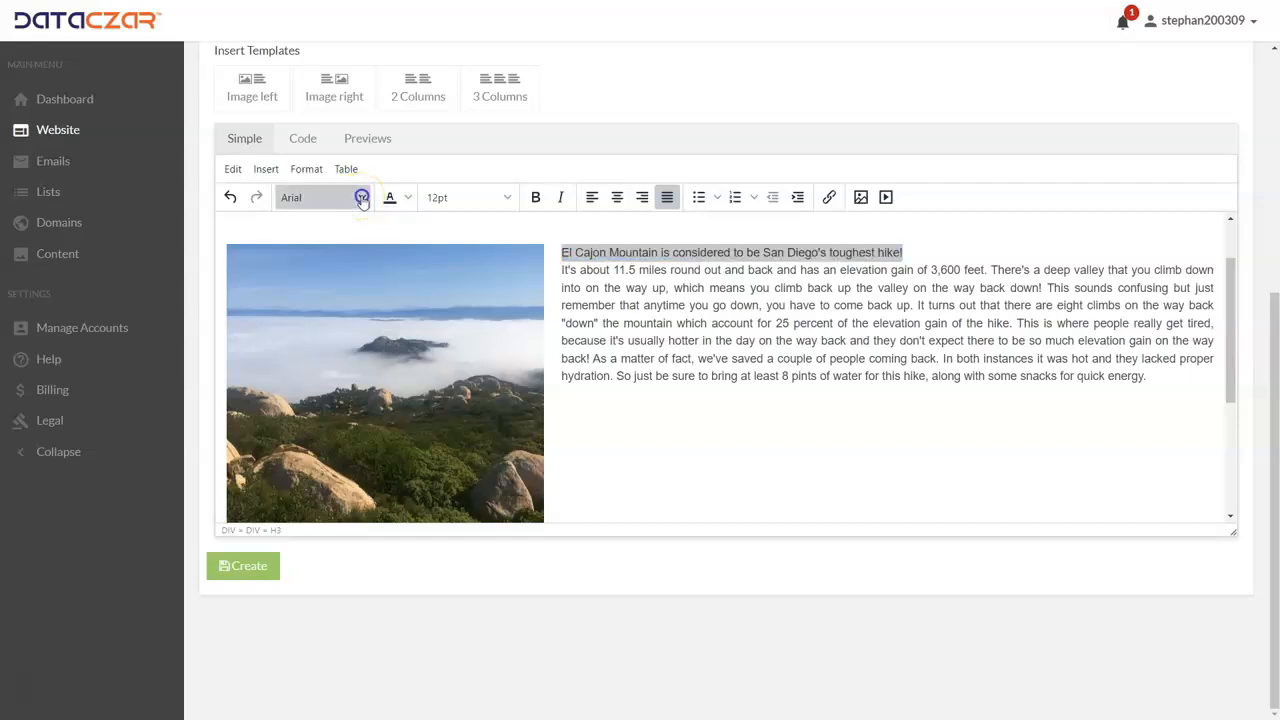
pyautogui.click(362, 199)
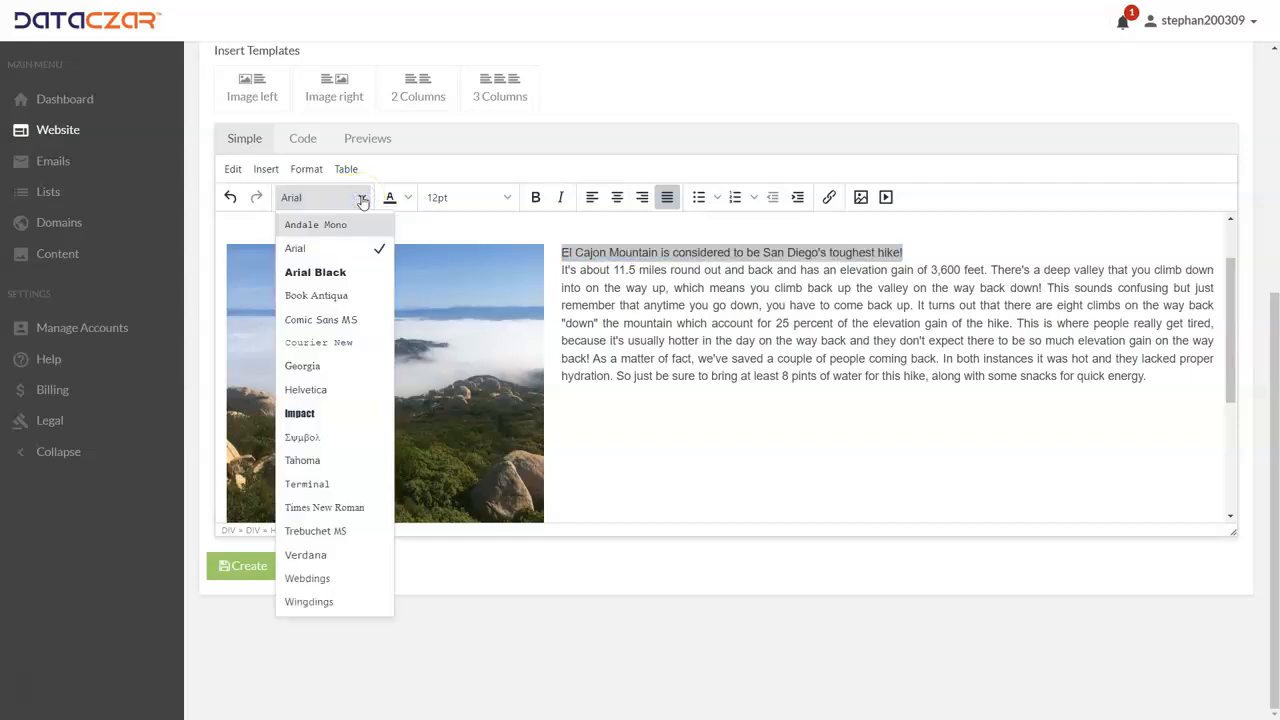
pyautogui.click(362, 199)
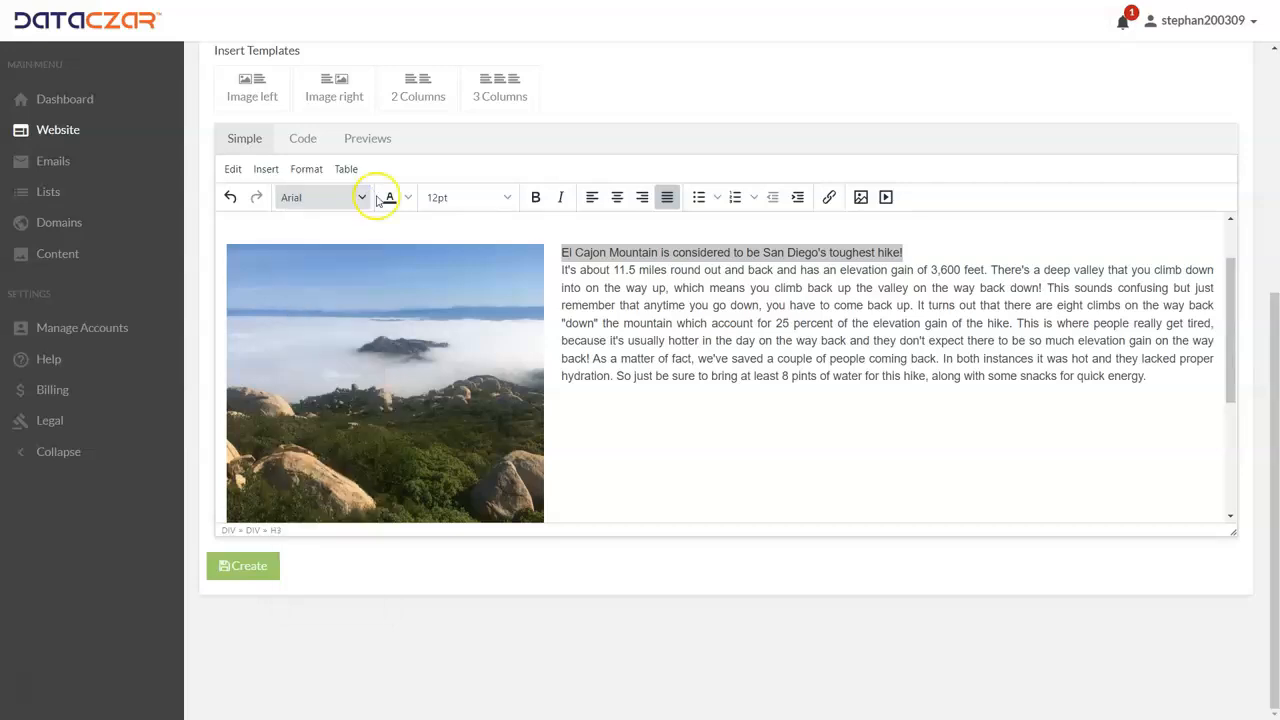
# Step: Give the description's "toughest hike!" heading line the custom green text color #25792e and make it bold
pyautogui.click(409, 198)
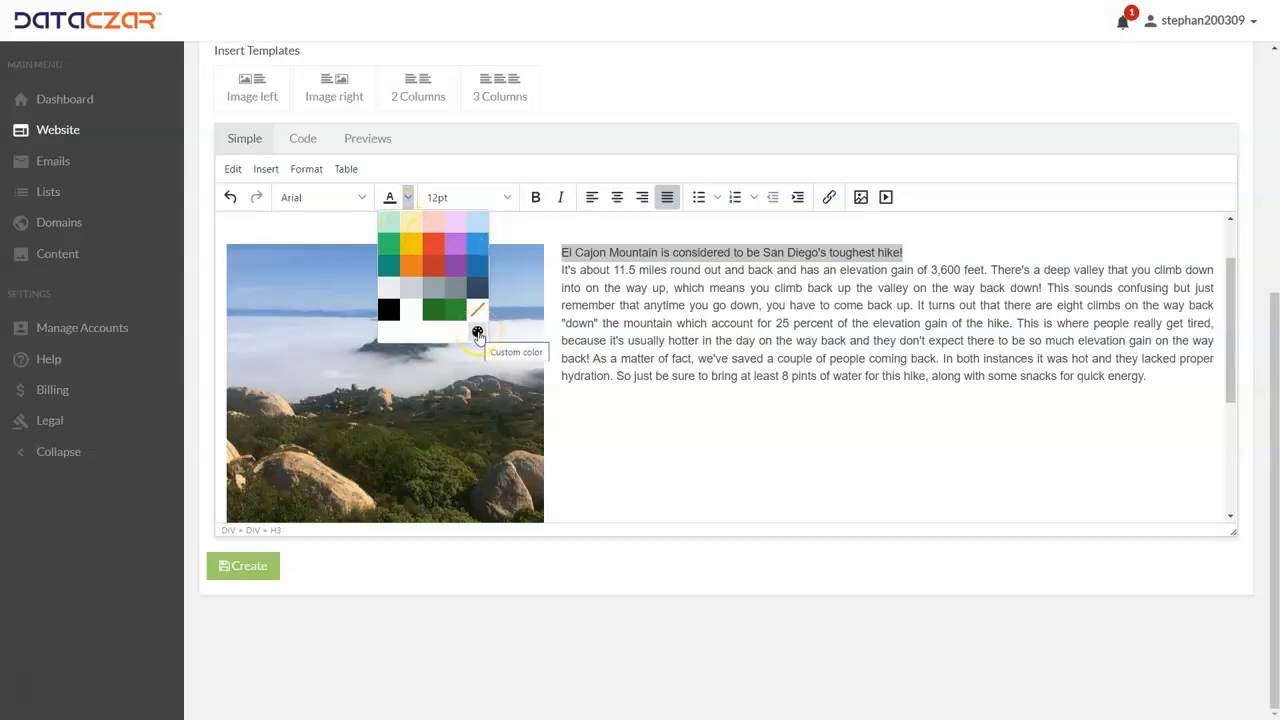
pyautogui.click(478, 333)
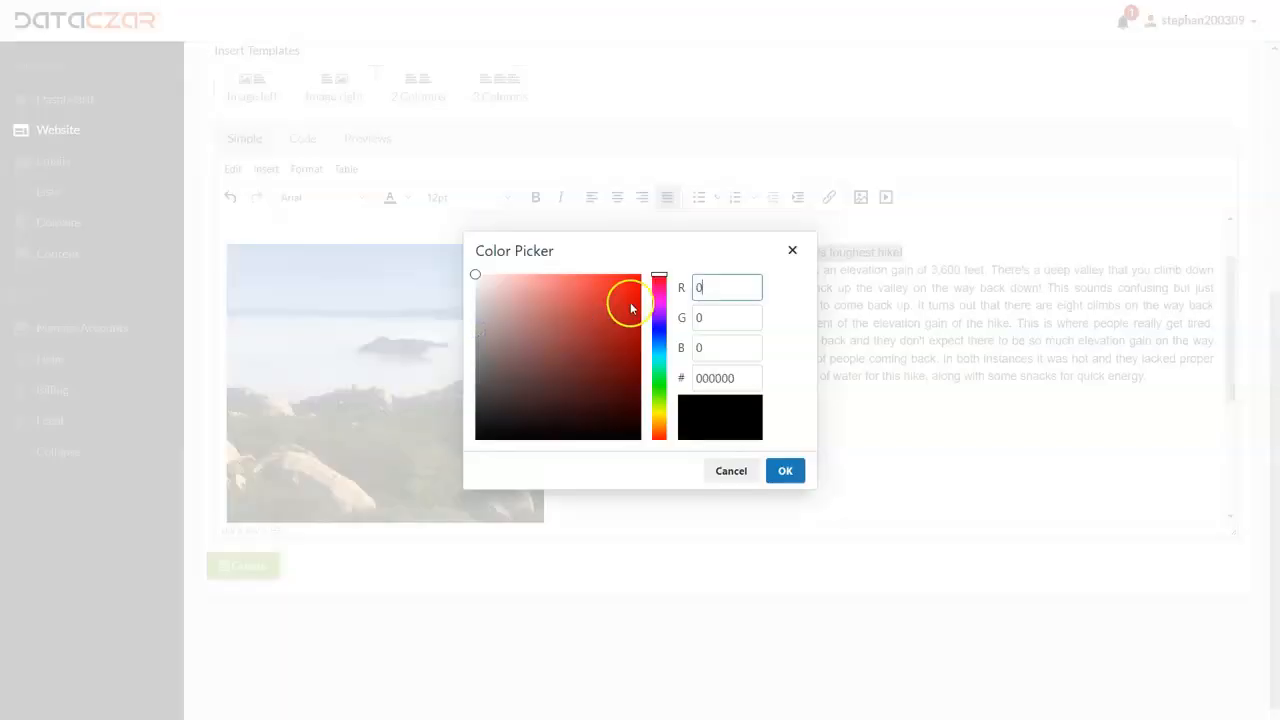
pyautogui.moveTo(657, 280); pyautogui.dragTo(657, 386)
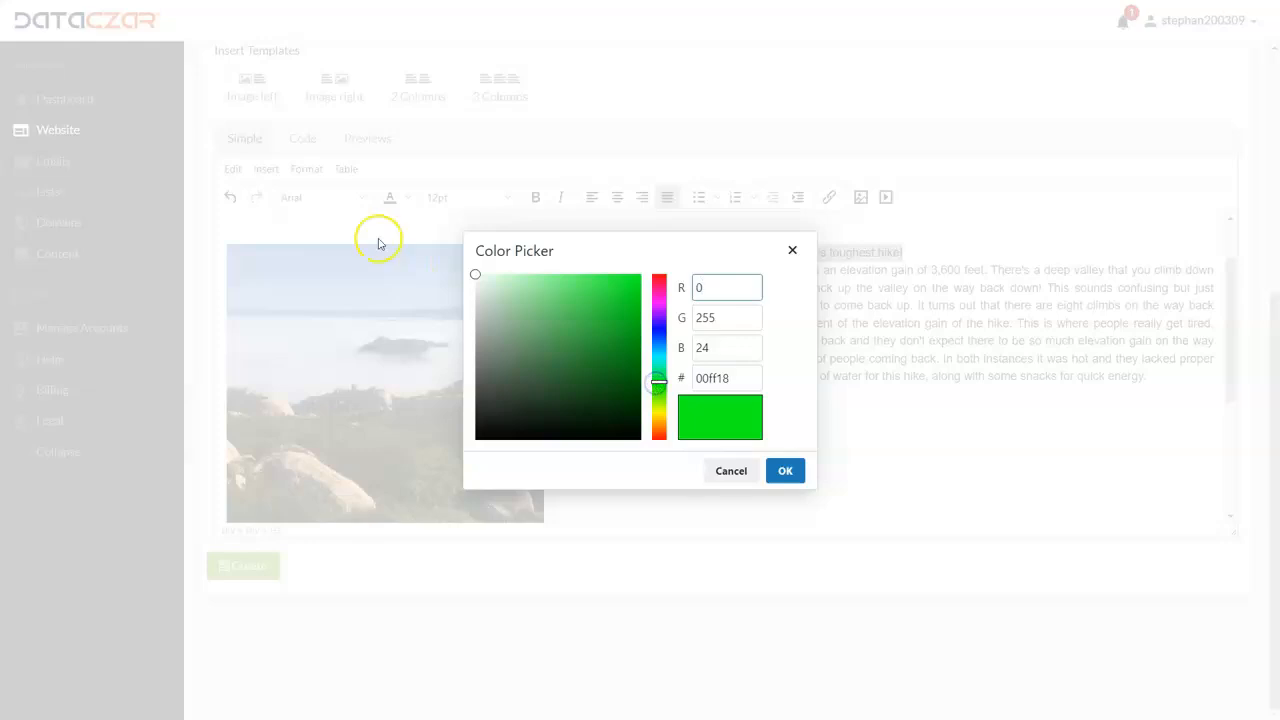
pyautogui.moveTo(477, 278)
pyautogui.mouseDown()
pyautogui.moveTo(602, 304)
pyautogui.moveTo(602, 328)
pyautogui.moveTo(573, 340)
pyautogui.moveTo(590, 365)
pyautogui.mouseUp()
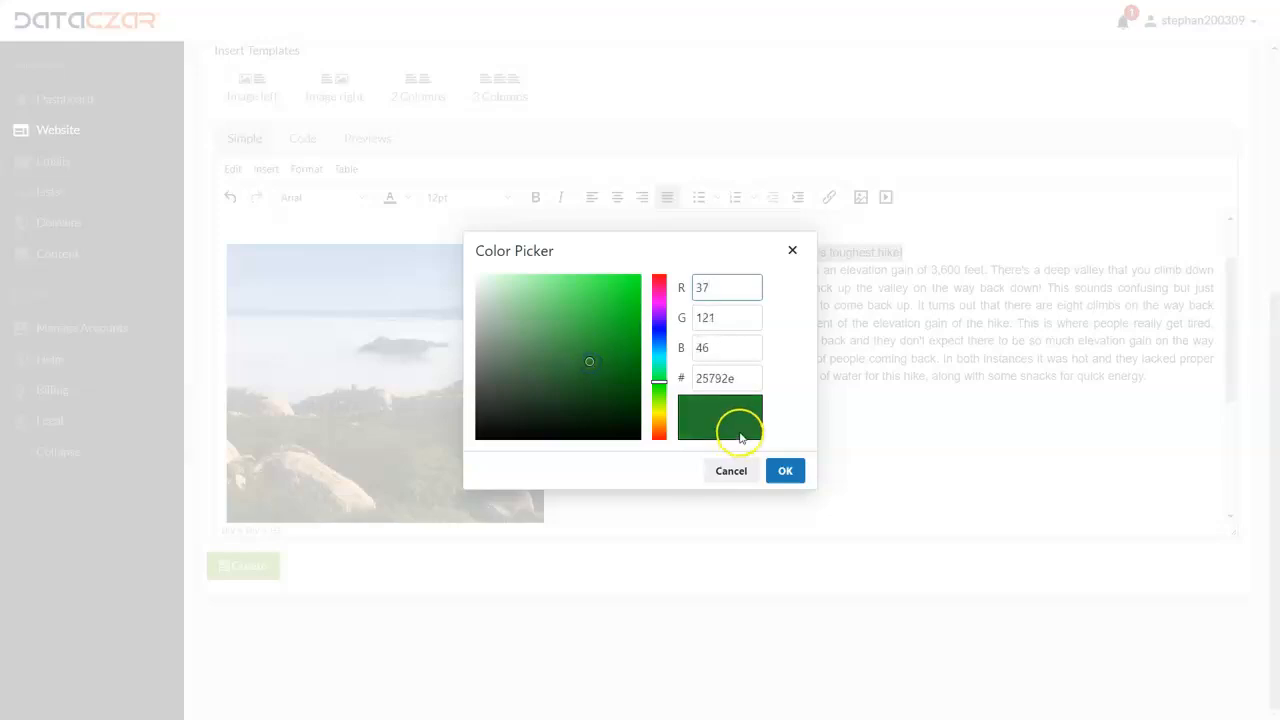
pyautogui.click(786, 471)
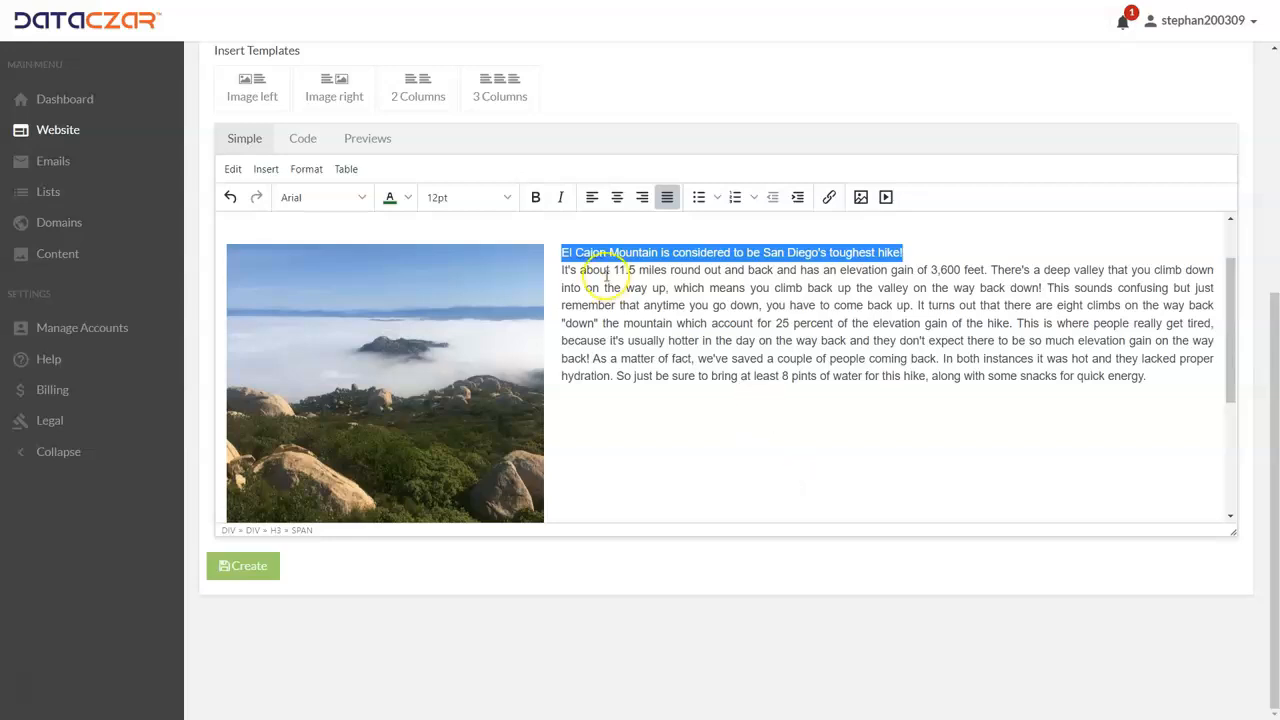
pyautogui.click(535, 200)
pyautogui.click(860, 397)
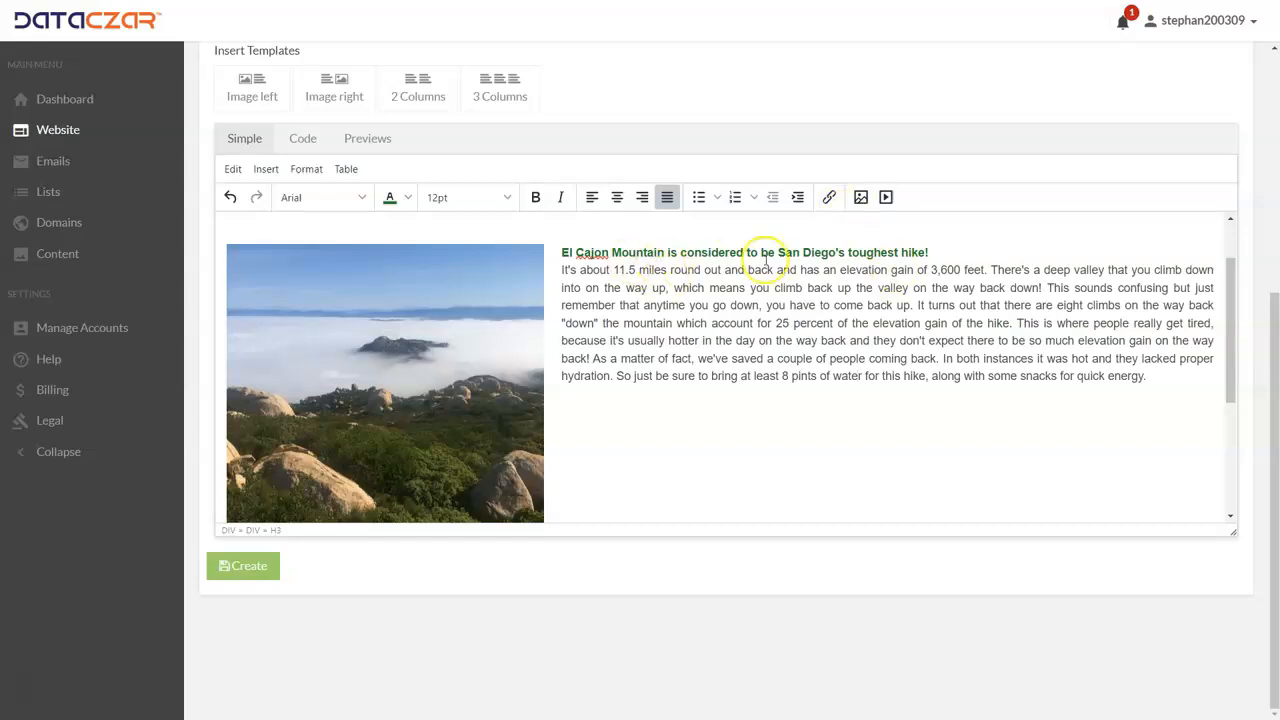
pyautogui.moveTo(935, 252); pyautogui.dragTo(491, 260)
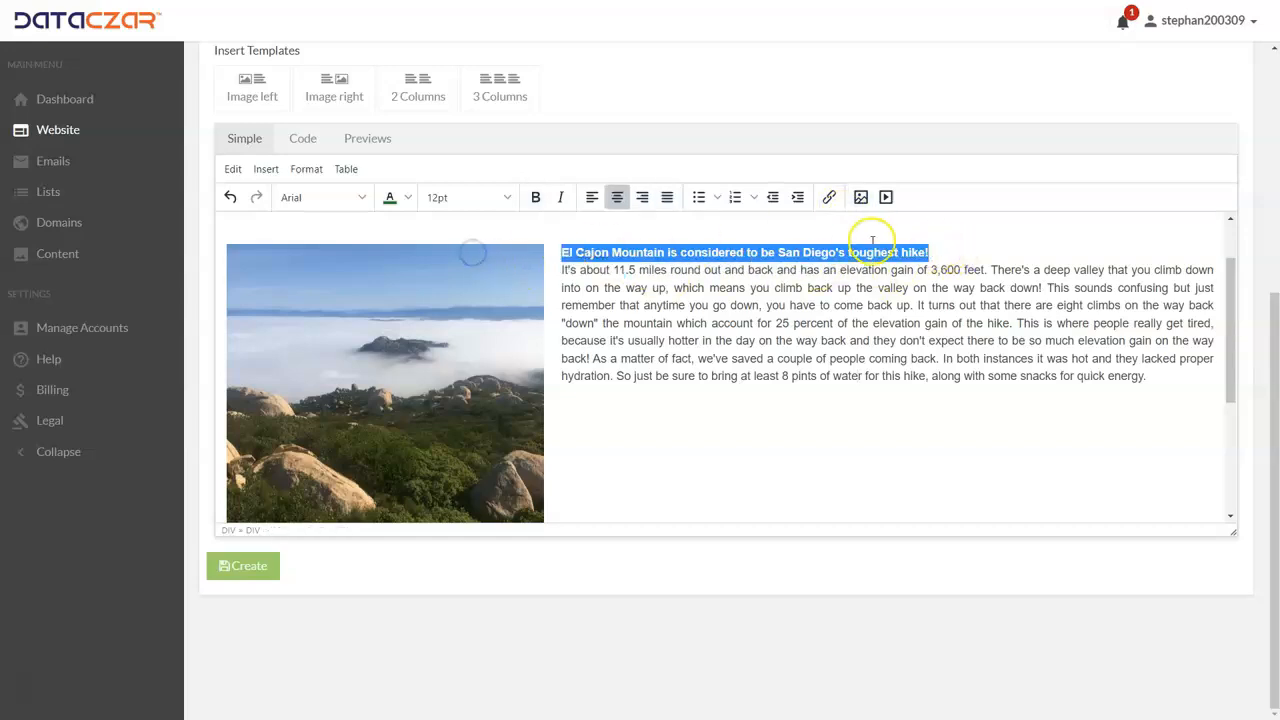
pyautogui.click(827, 198)
pyautogui.click(686, 291)
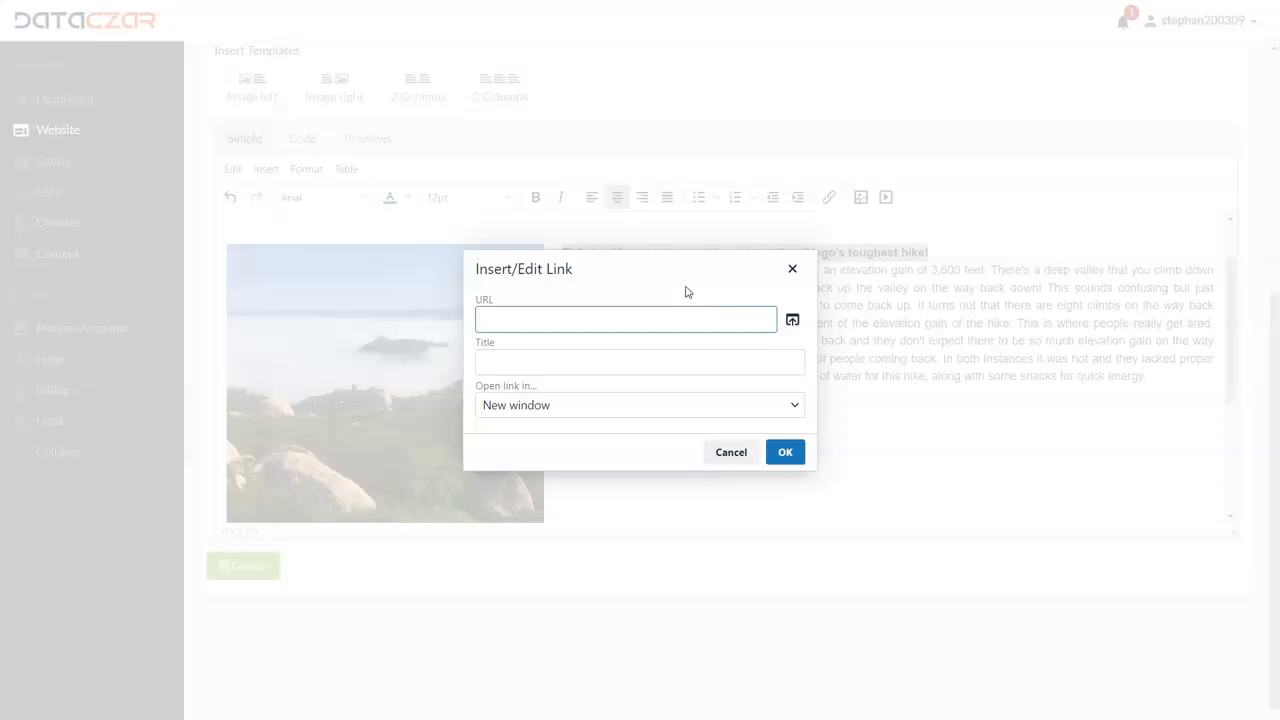
pyautogui.write('htt')
pyautogui.press('BackSpace')
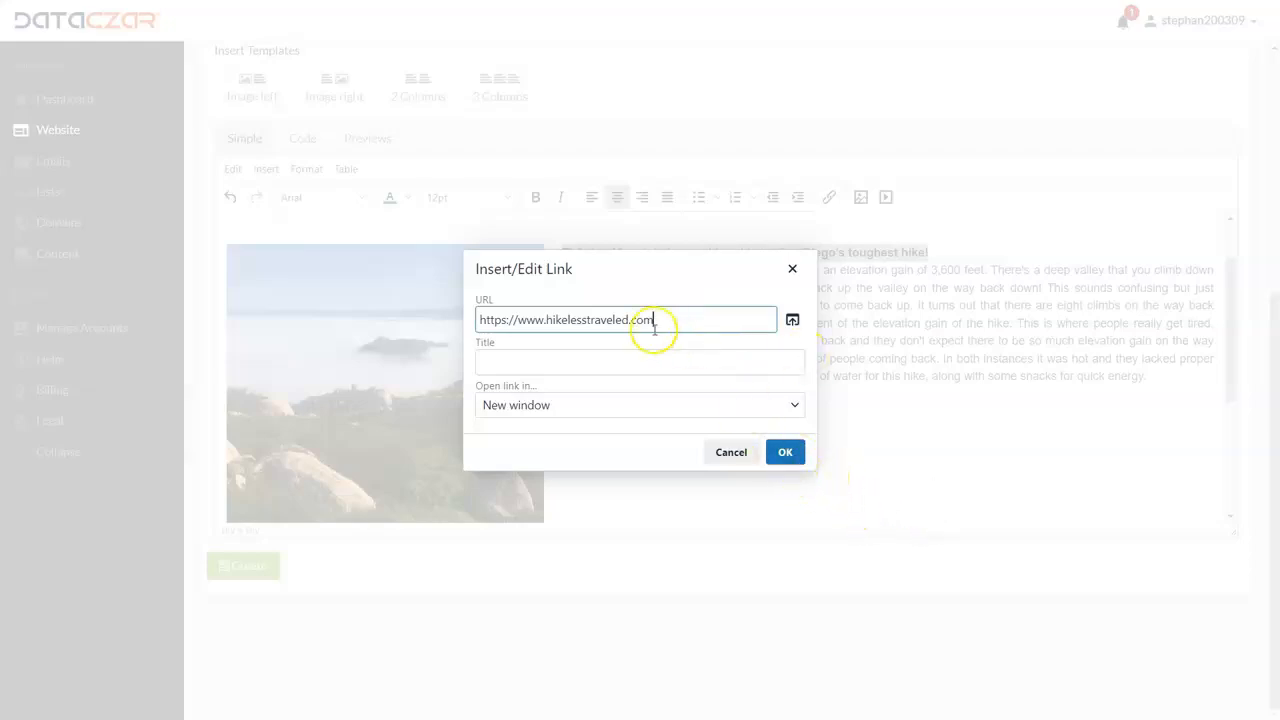
pyautogui.click(793, 272)
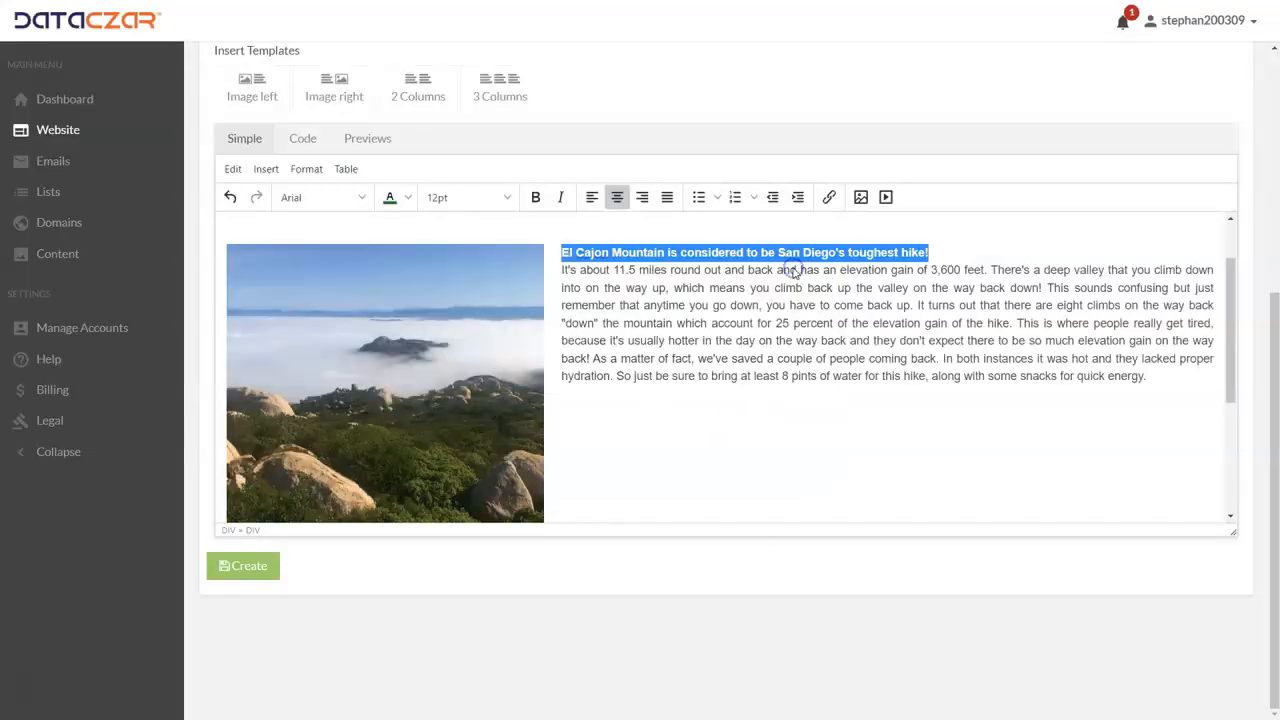
# Step: Delete the "---" separators below the "San Diego County's Toughest Hike" line and below the image-left section
pyautogui.click(951, 252)
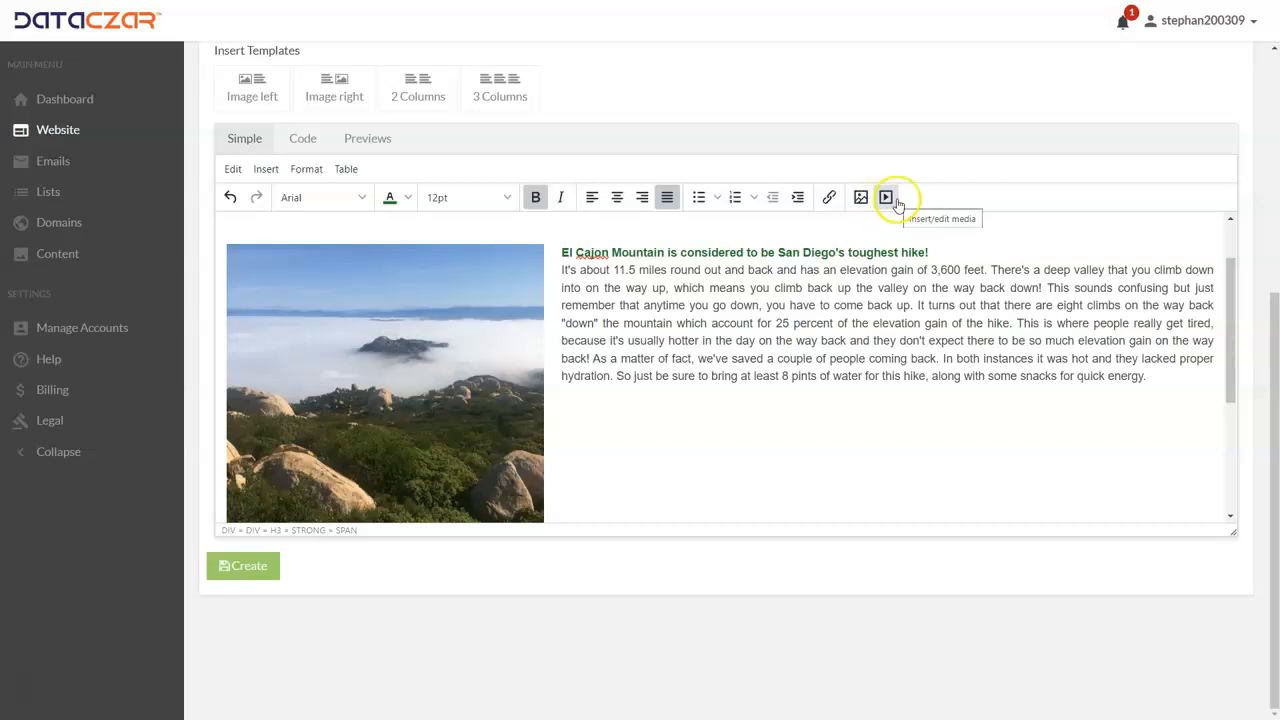
pyautogui.scroll(-3, 663, 383)
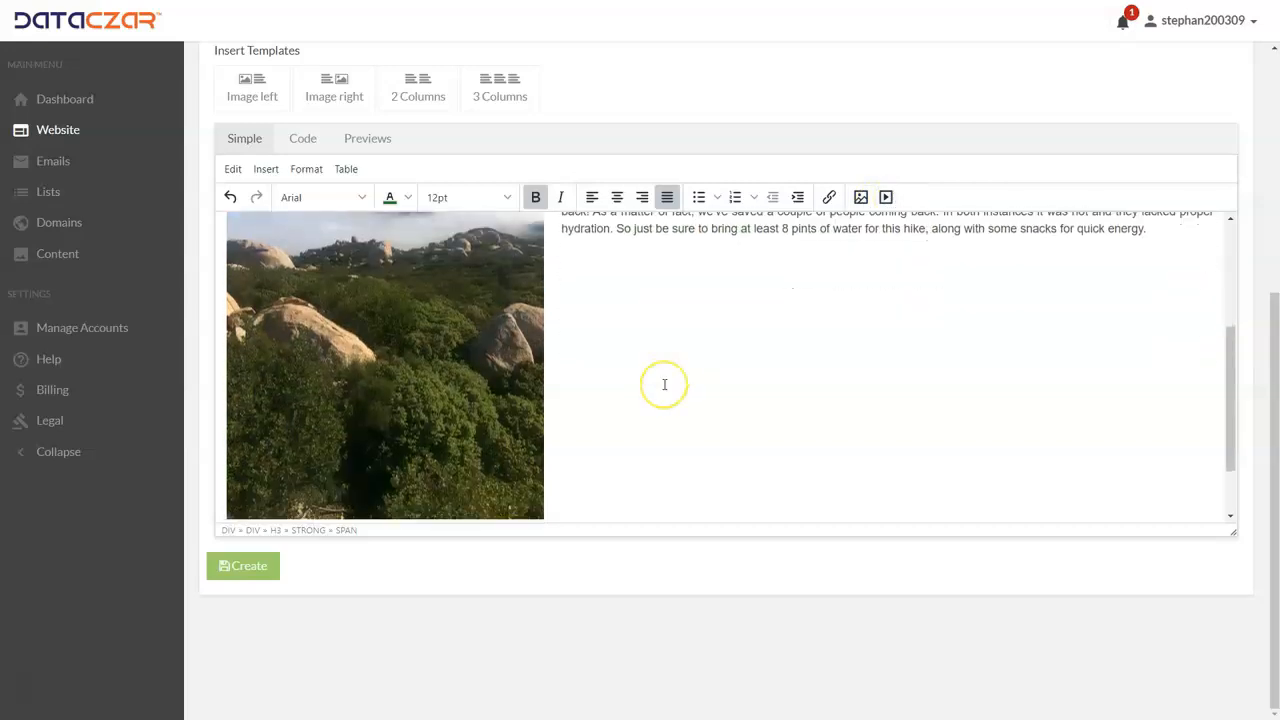
pyautogui.scroll(5, 664, 384)
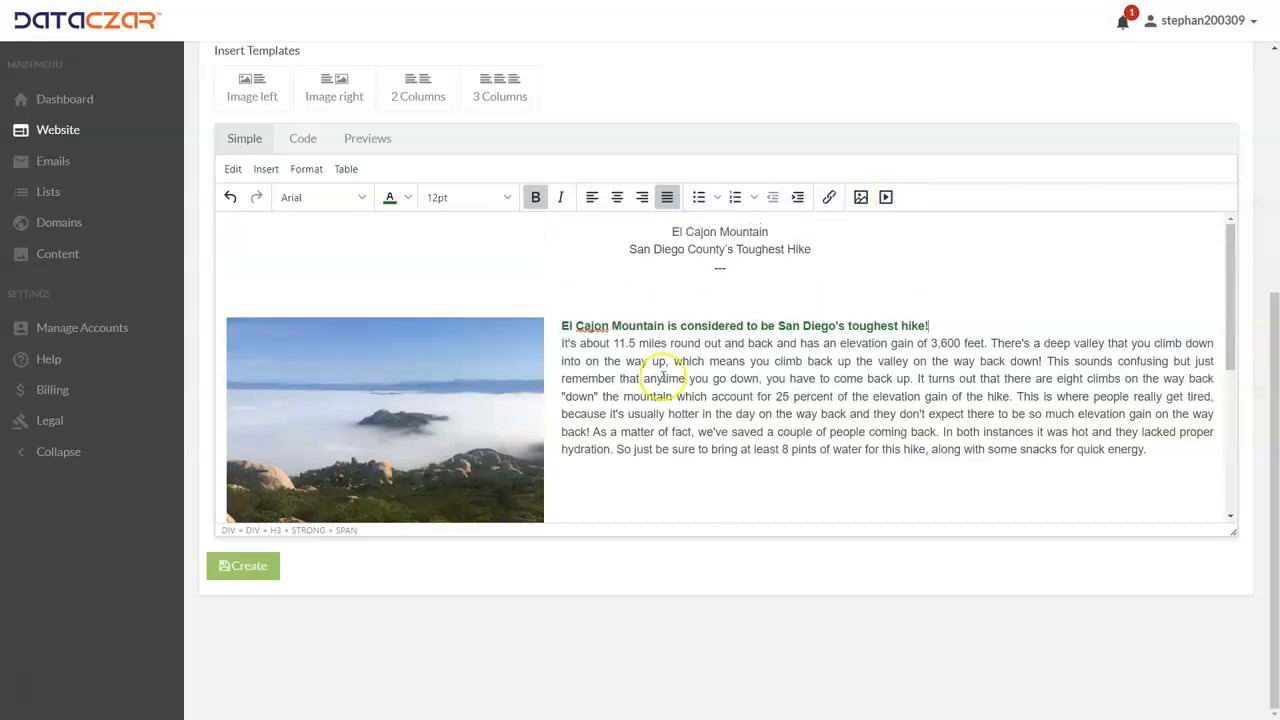
pyautogui.click(741, 267)
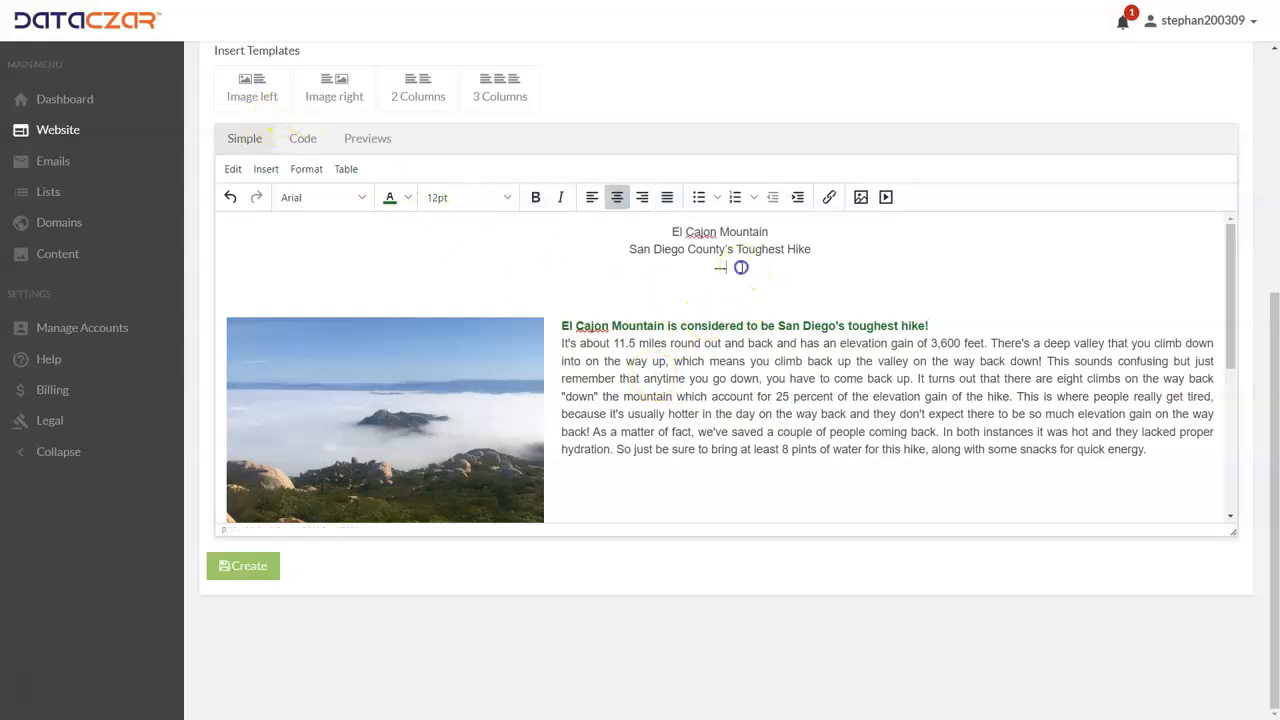
pyautogui.scroll(-3, 736, 308)
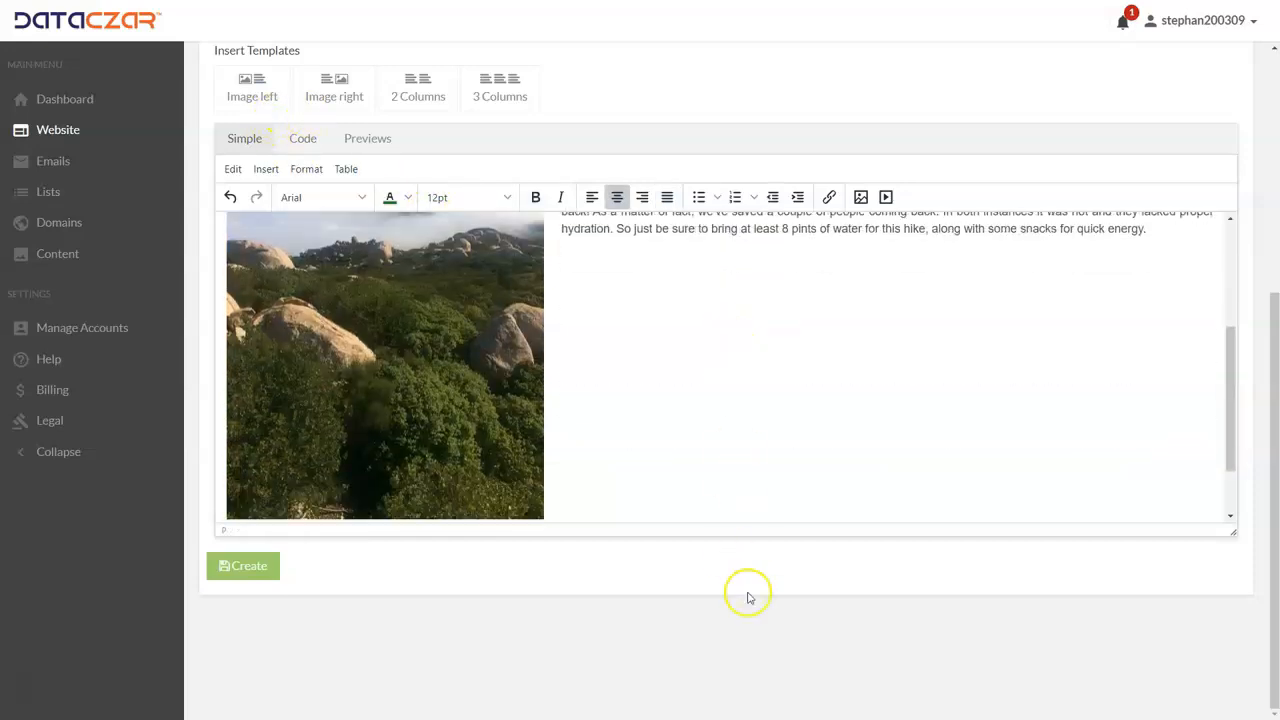
pyautogui.scroll(5, 690, 360)
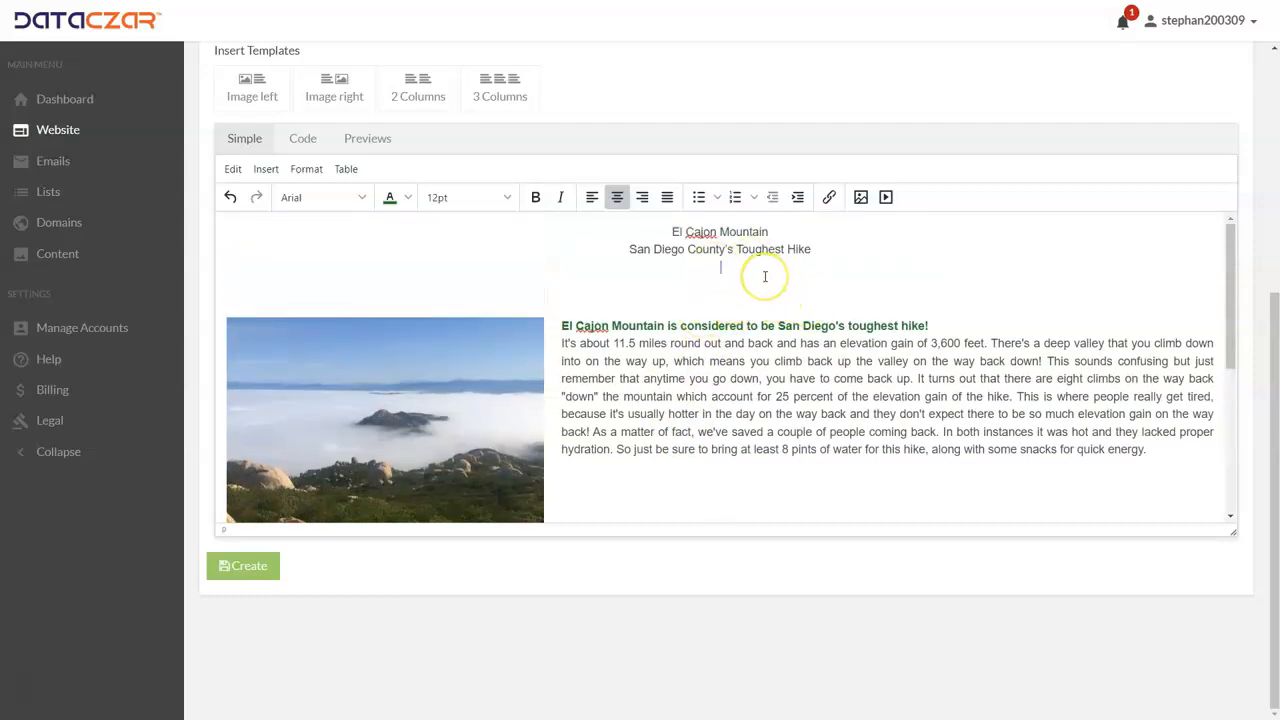
pyautogui.press('Delete')
pyautogui.scroll(-3, 751, 320)
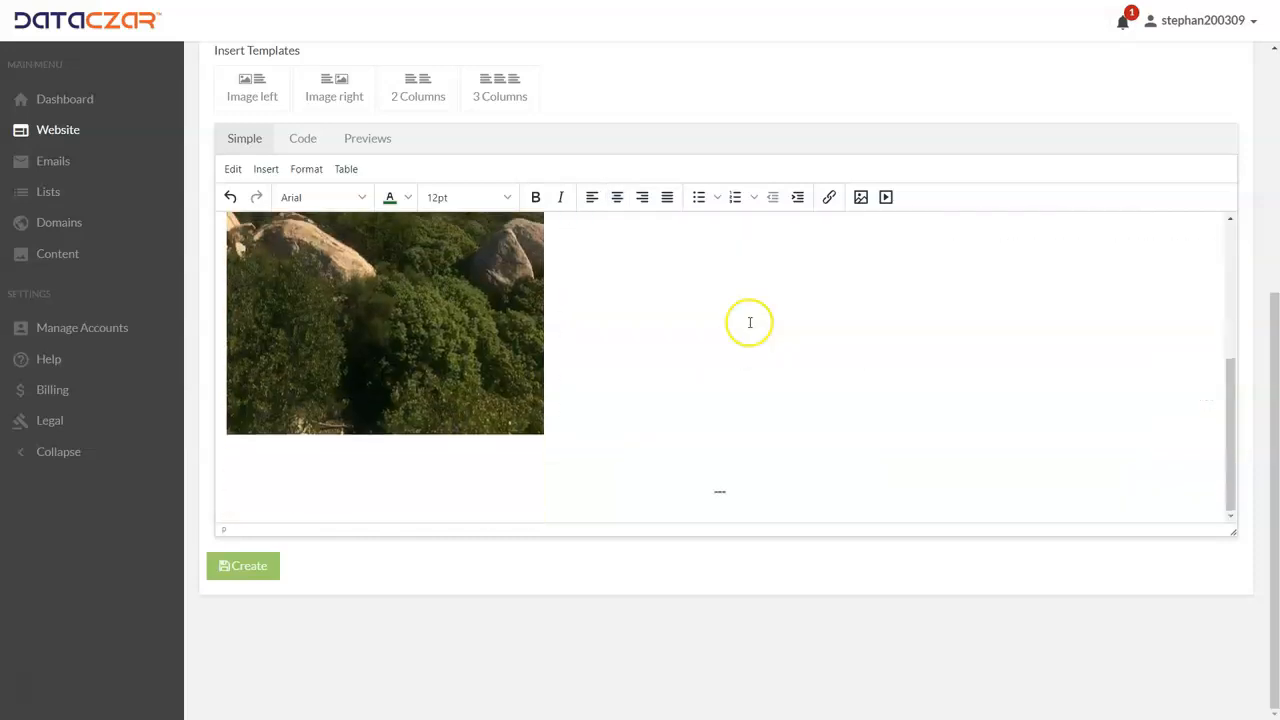
pyautogui.click(729, 495)
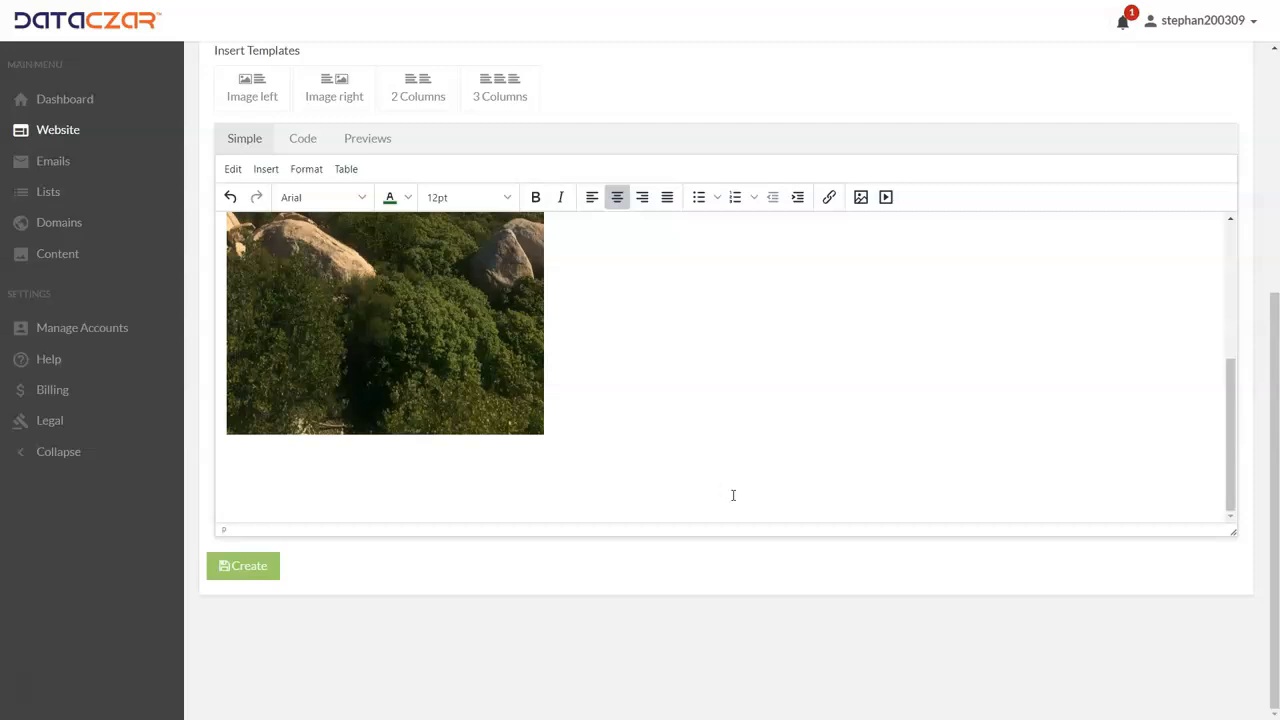
pyautogui.press('BackSpace')
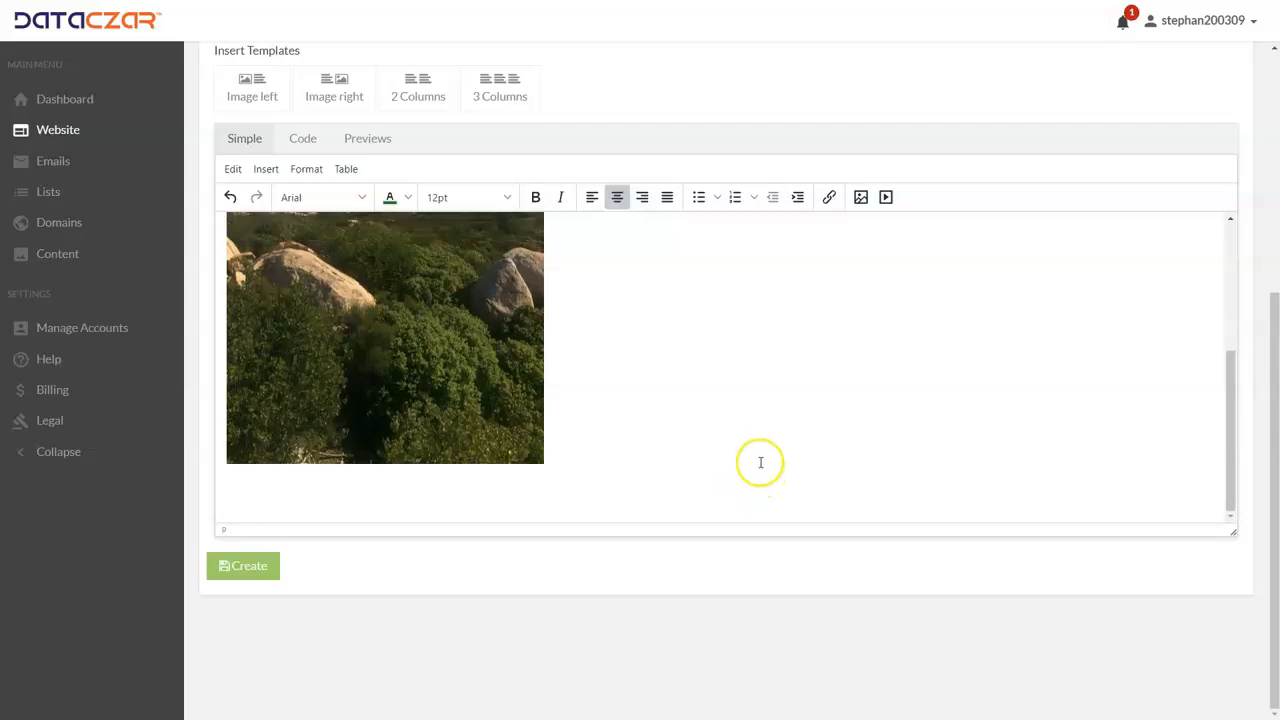
# Step: Insert a 2 Columns template below the hike photo and delete the Lorem ipsum placeholder text in both columns
pyautogui.click(420, 100)
pyautogui.scroll(-2, 531, 386)
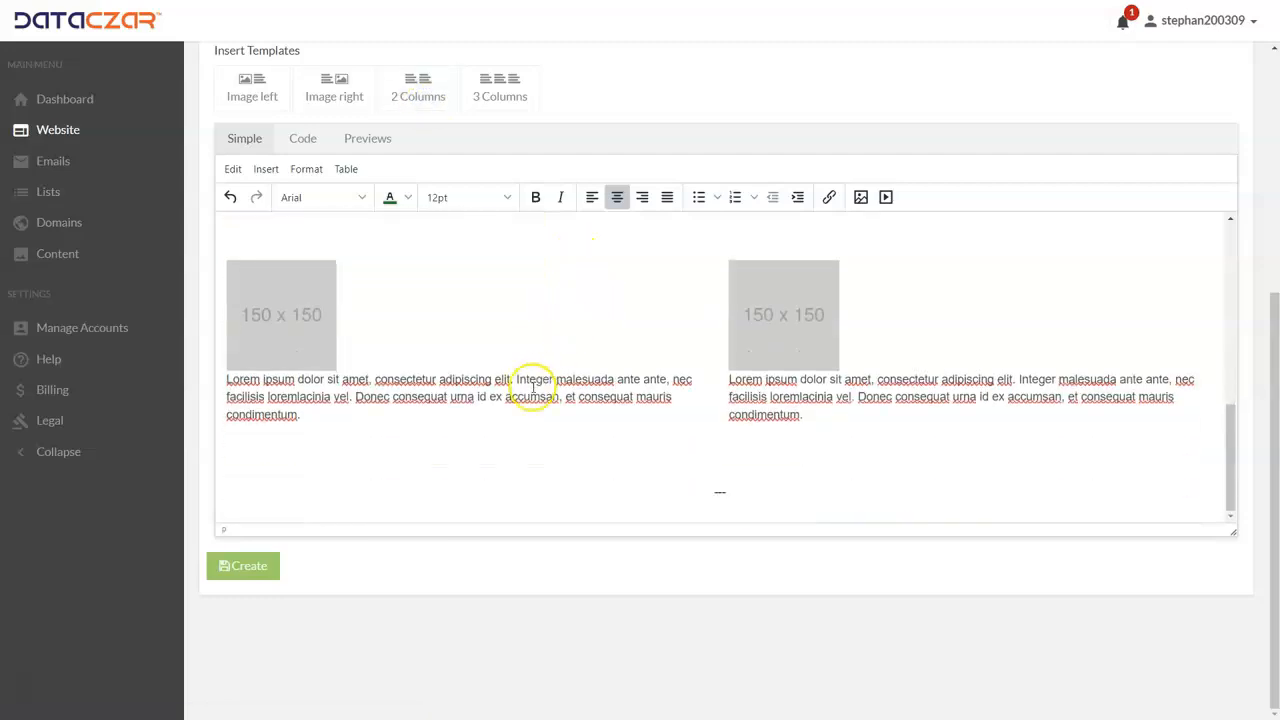
pyautogui.tripleClick(306, 418)
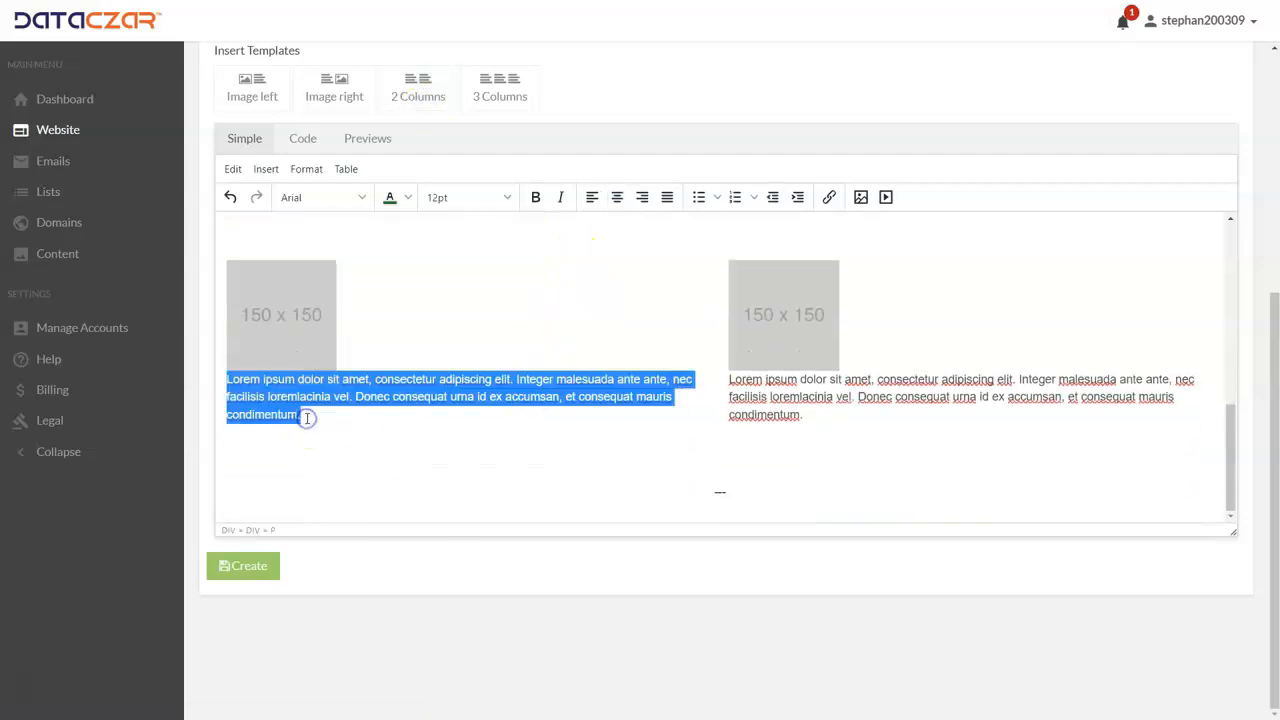
pyautogui.click(306, 418)
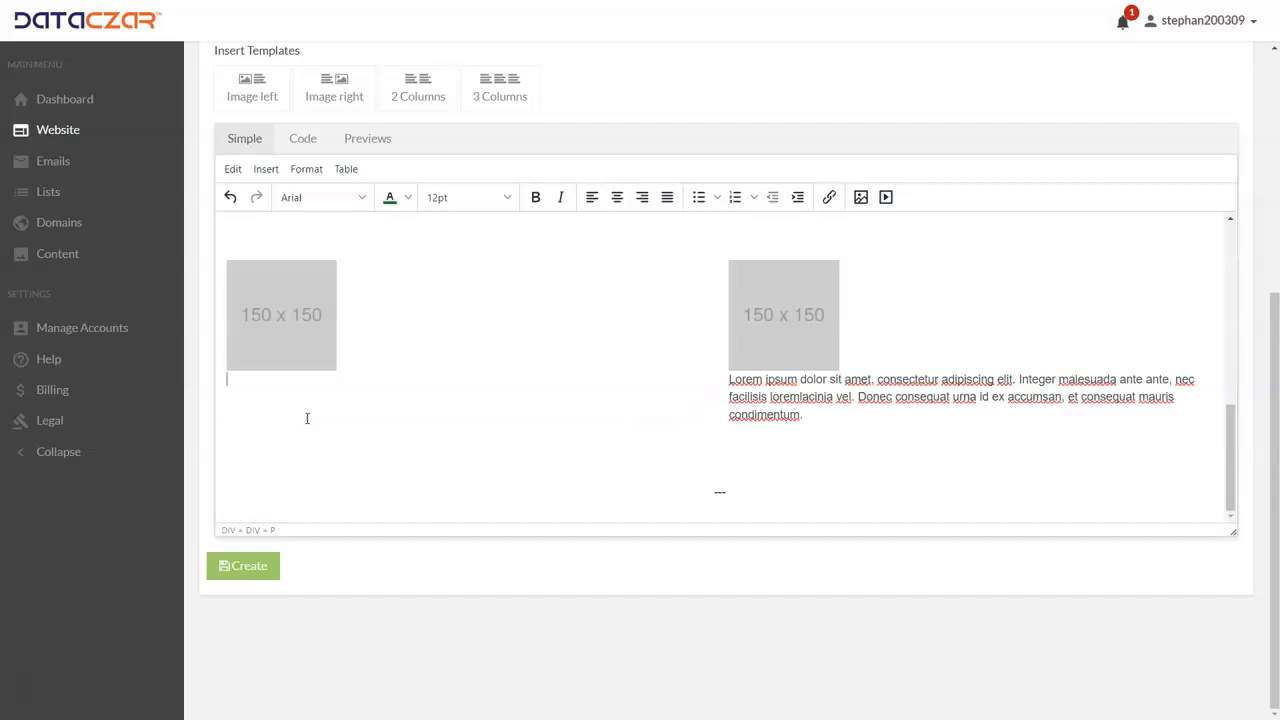
pyautogui.tripleClick(806, 415)
pyautogui.press('BackSpace')
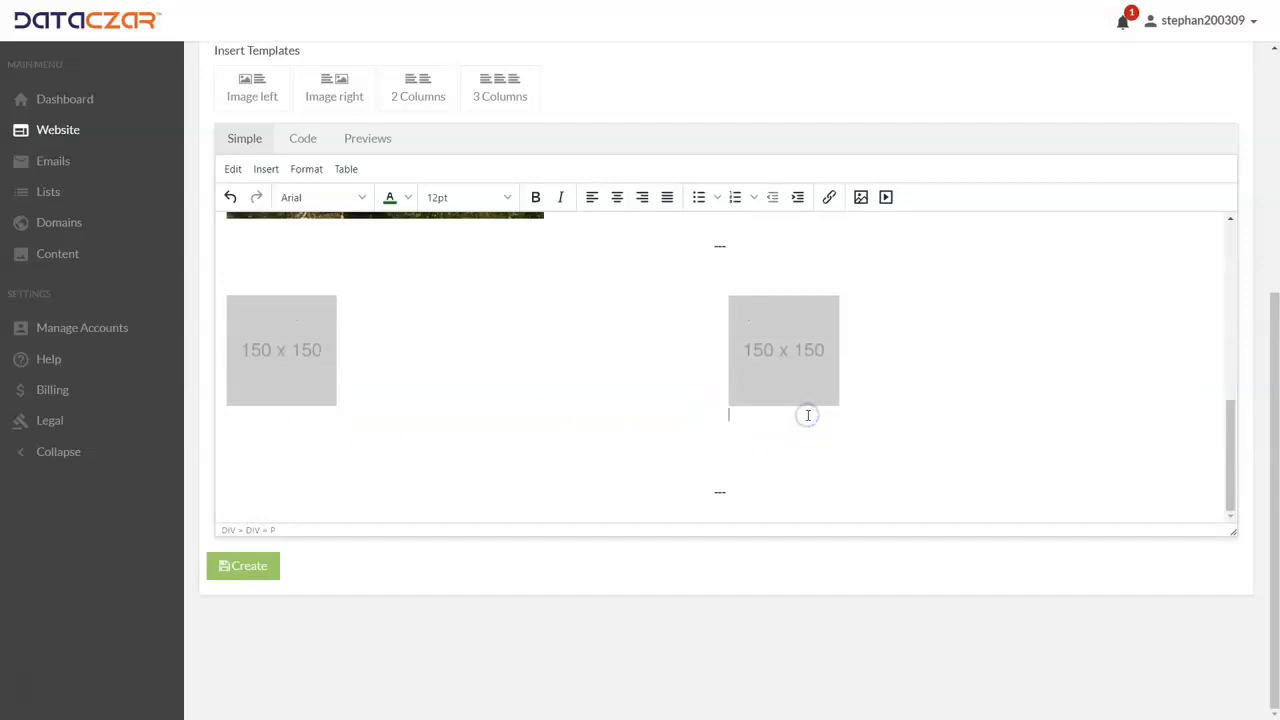
# Step: Center the 150 x 150 placeholder images in both columns of the two-column template
pyautogui.click(315, 348)
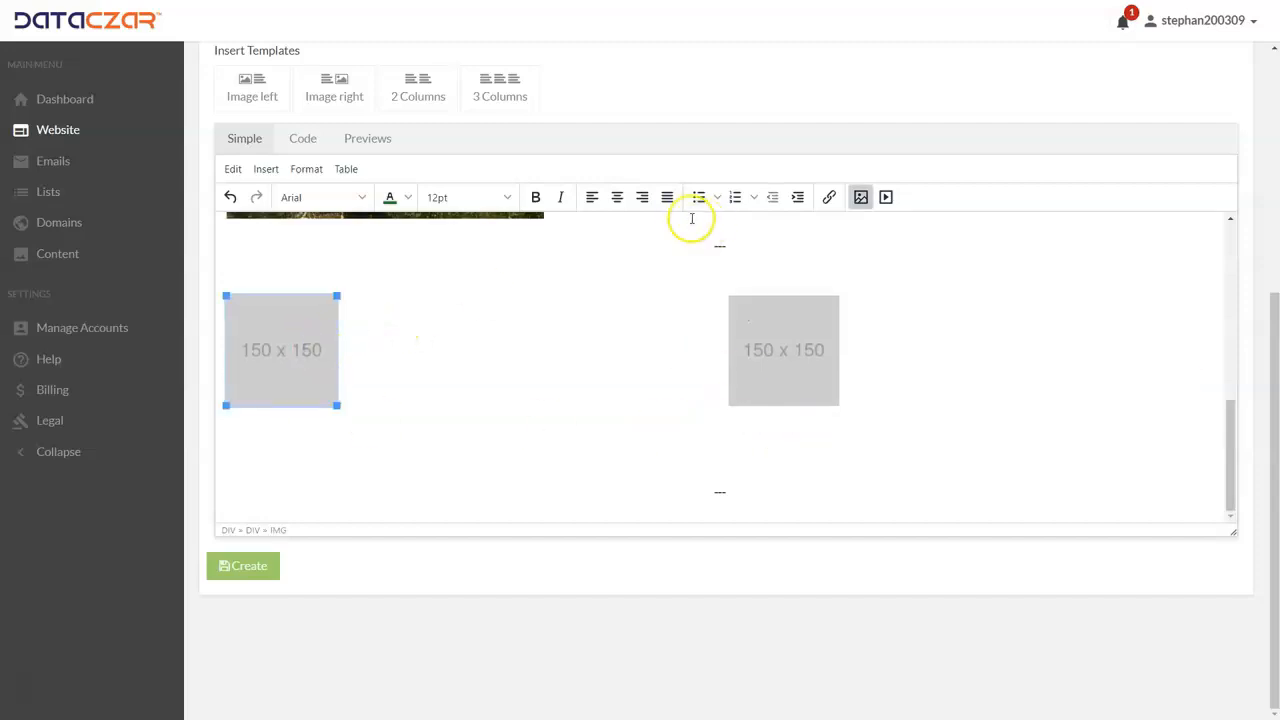
pyautogui.click(617, 197)
pyautogui.click(810, 342)
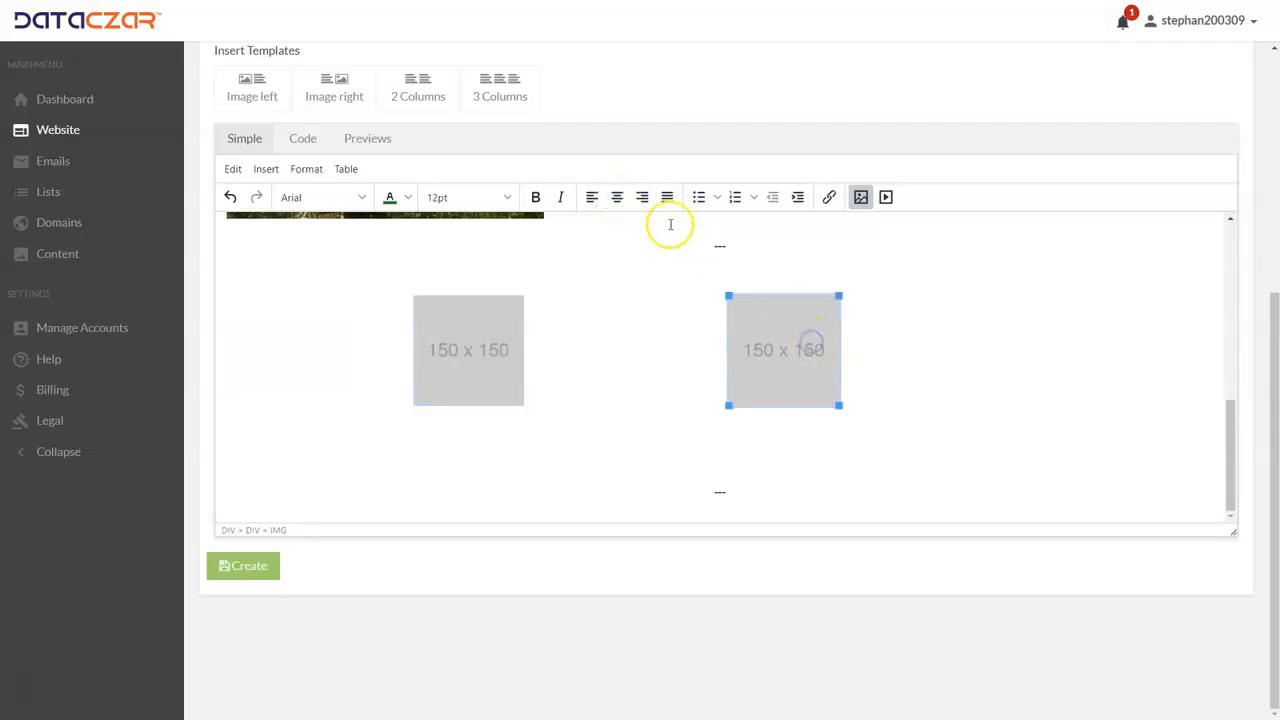
pyautogui.click(617, 197)
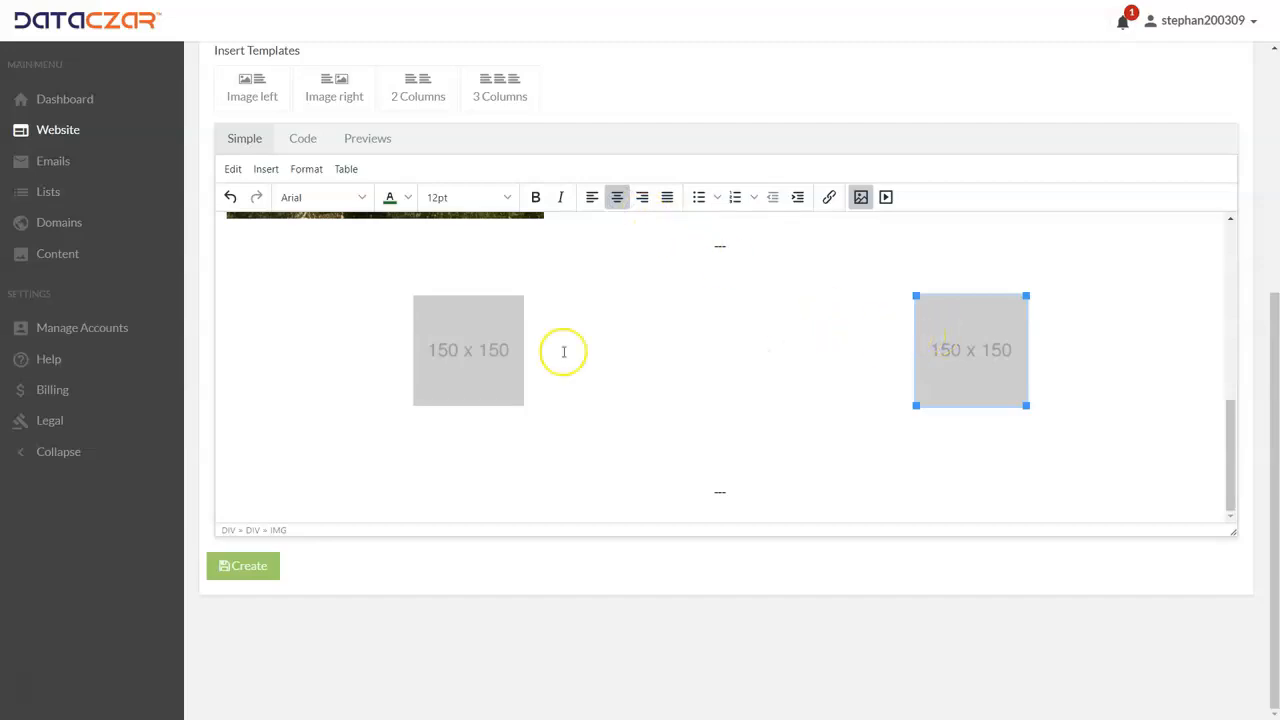
# Step: Replace the first column's placeholder with the foggy valley photo from My Images at 480 x 640
pyautogui.click(461, 358)
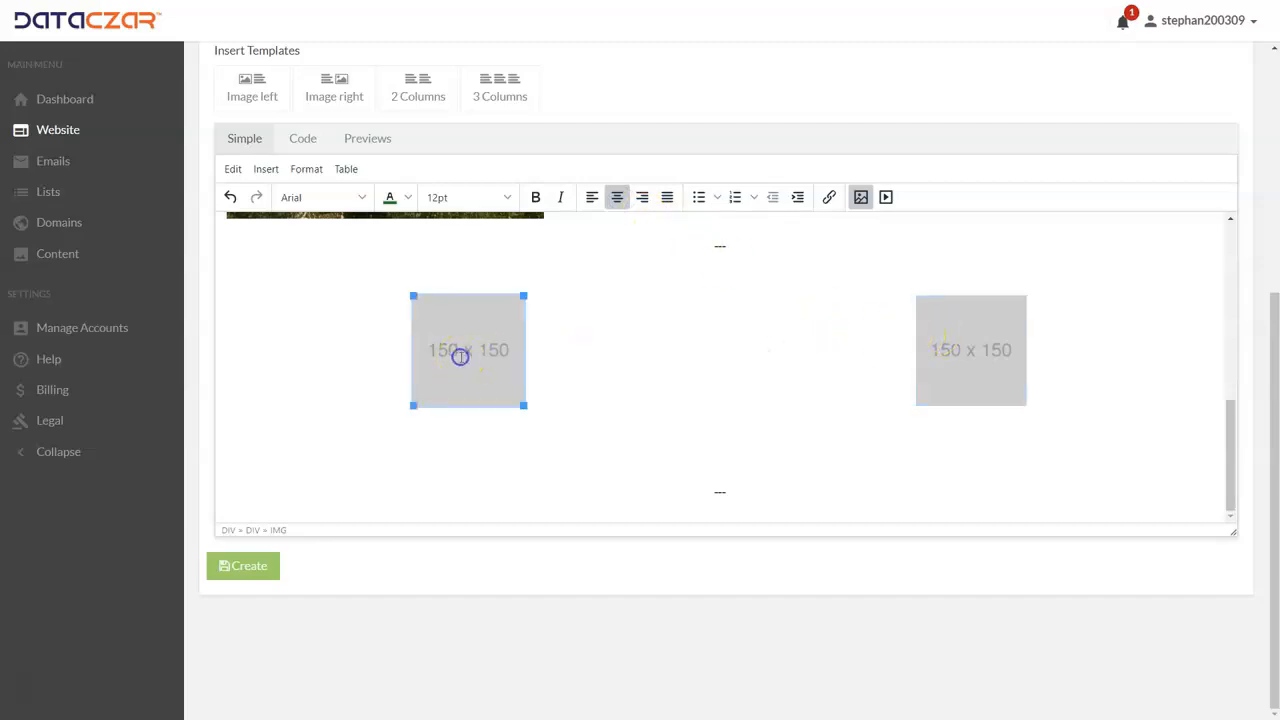
pyautogui.click(861, 197)
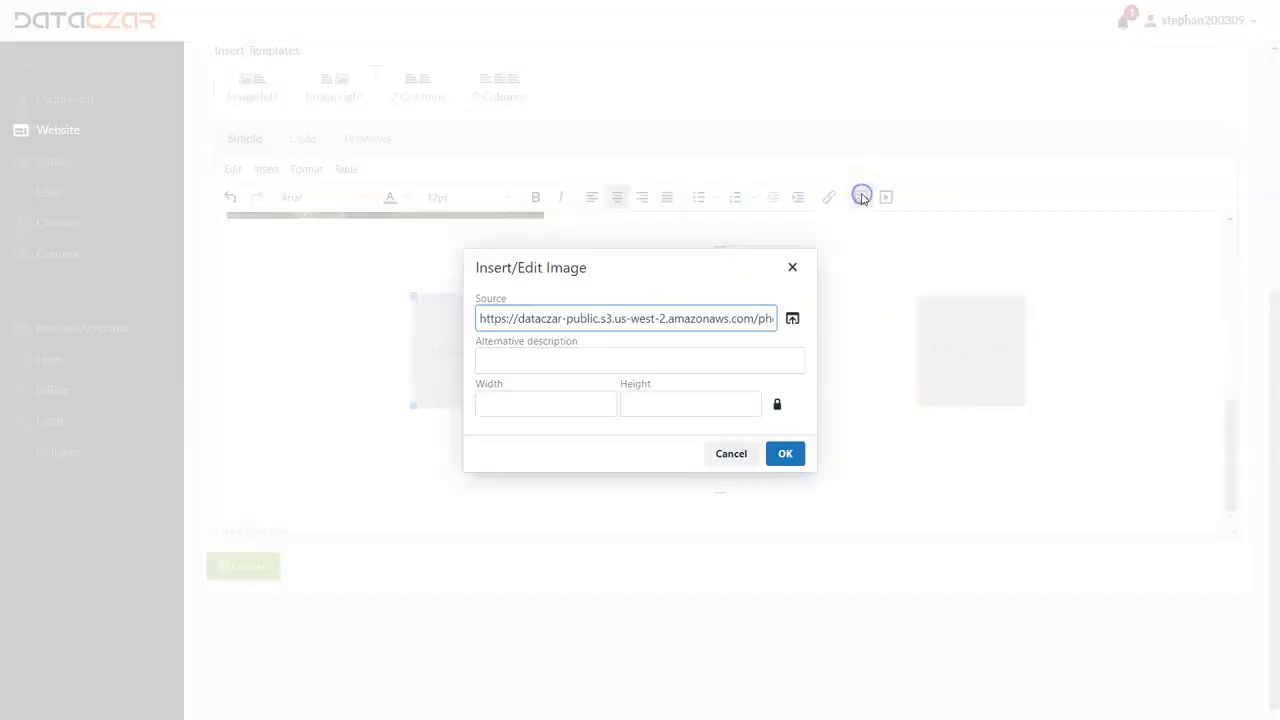
pyautogui.click(793, 317)
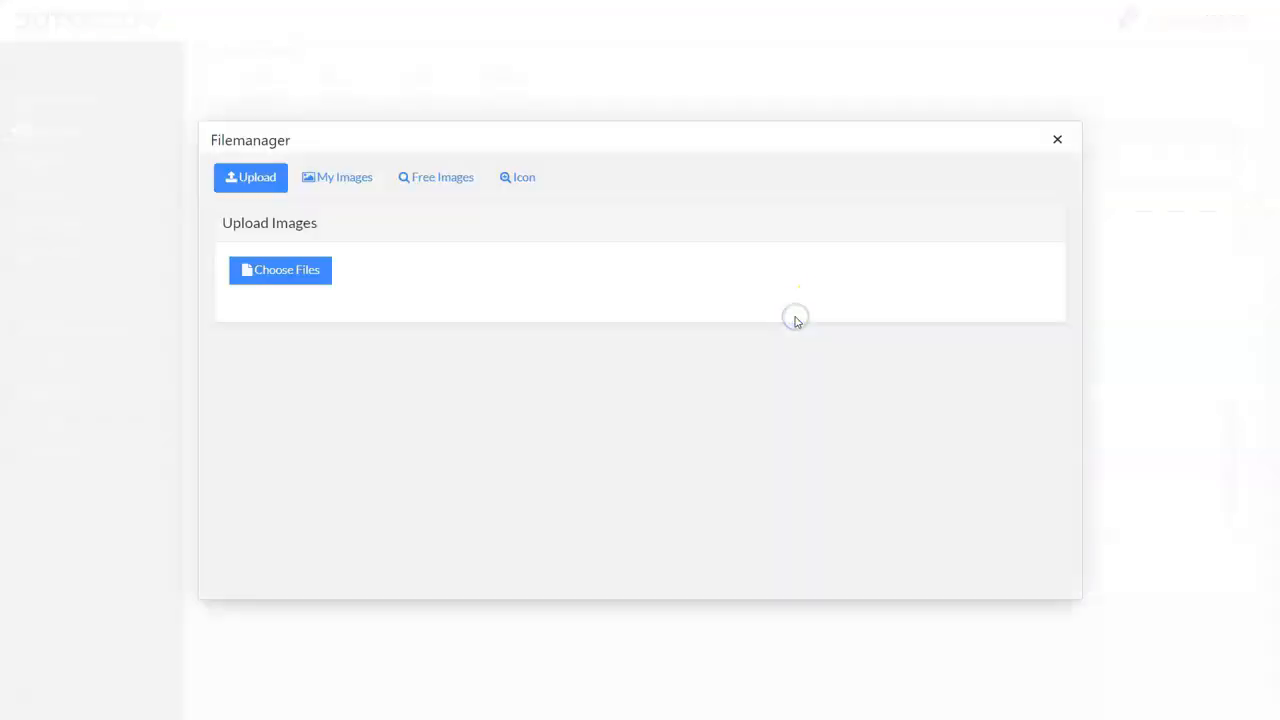
pyautogui.click(350, 186)
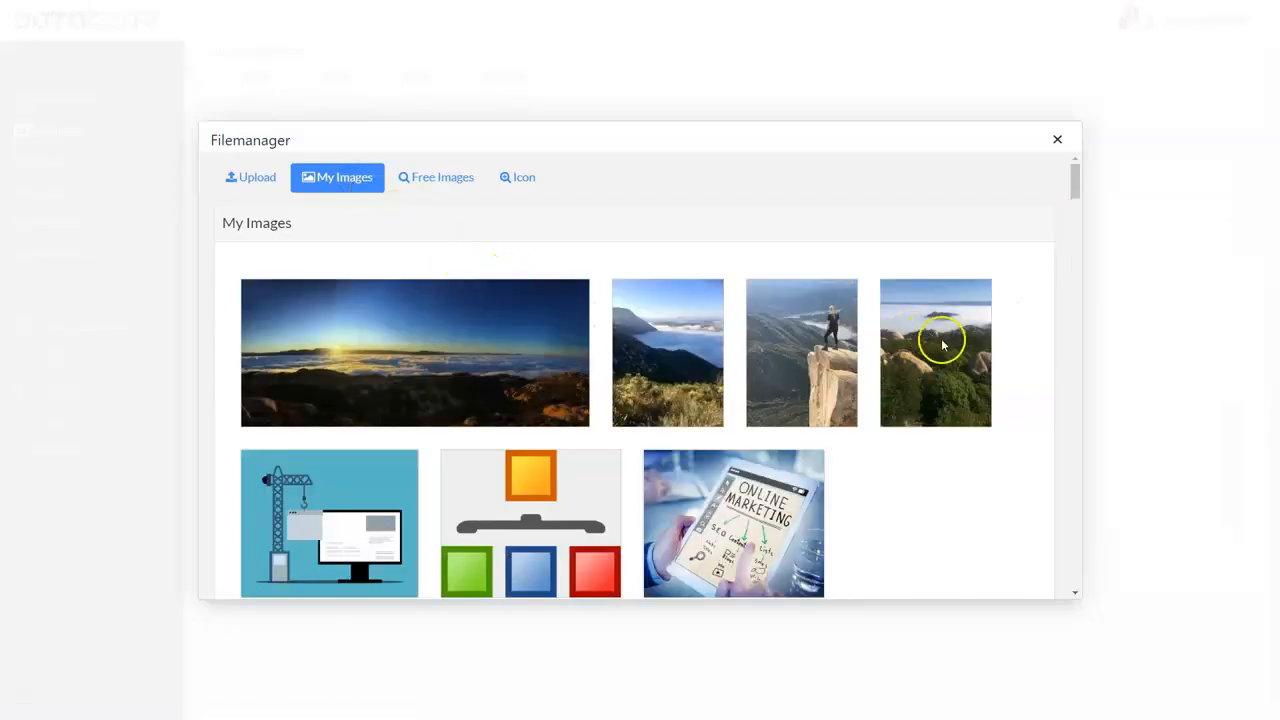
pyautogui.click(670, 365)
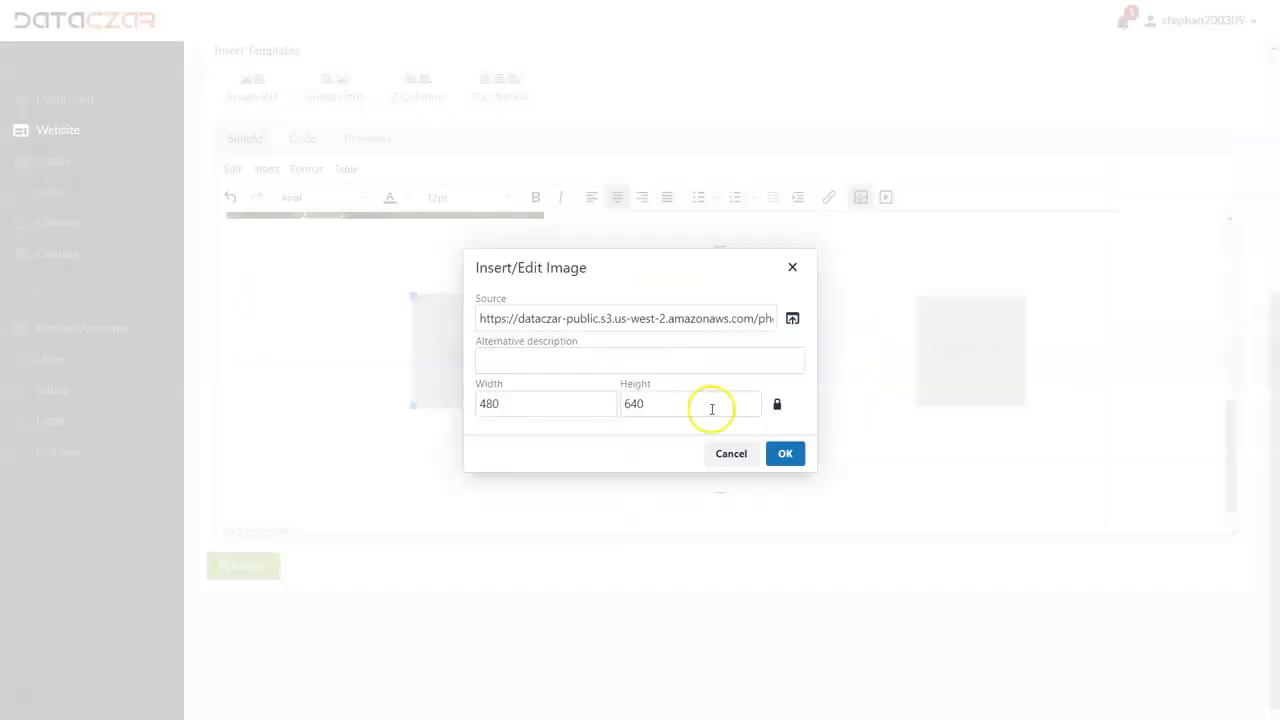
pyautogui.click(786, 453)
# Step: Replace the second column's placeholder with the My Images photo of the hiker standing on the rock ledge
pyautogui.click(970, 364)
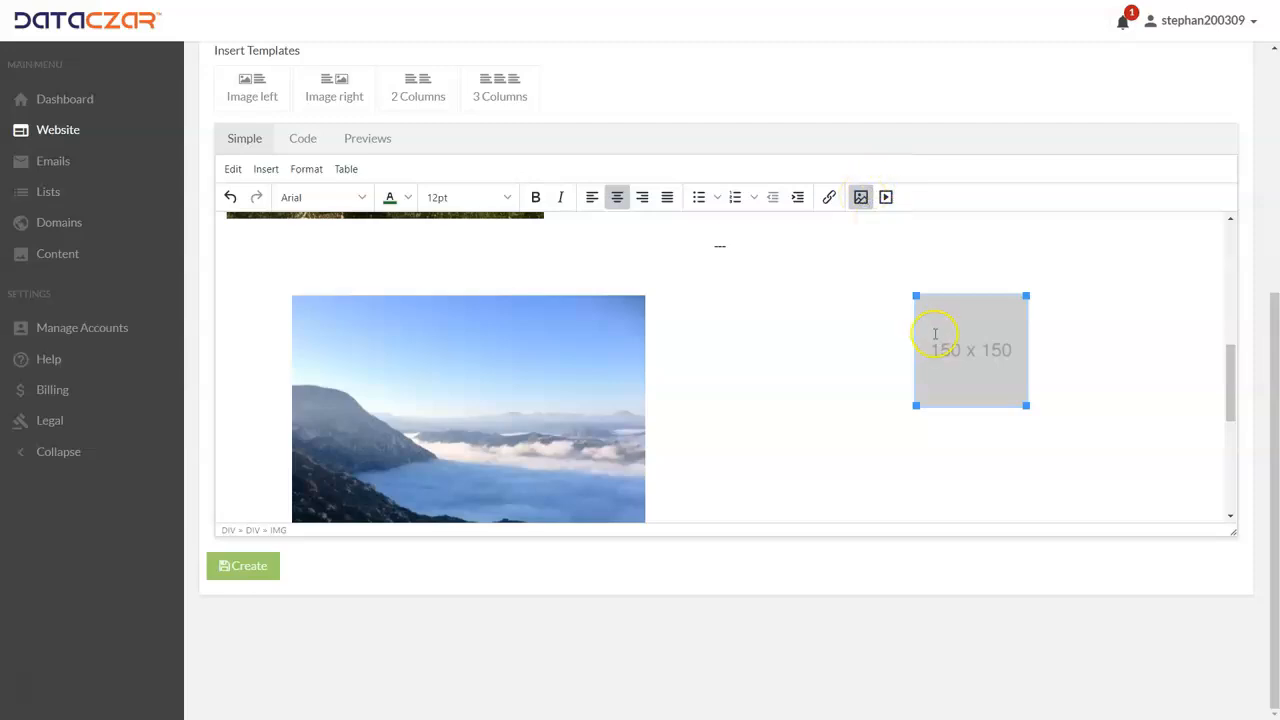
pyautogui.click(860, 197)
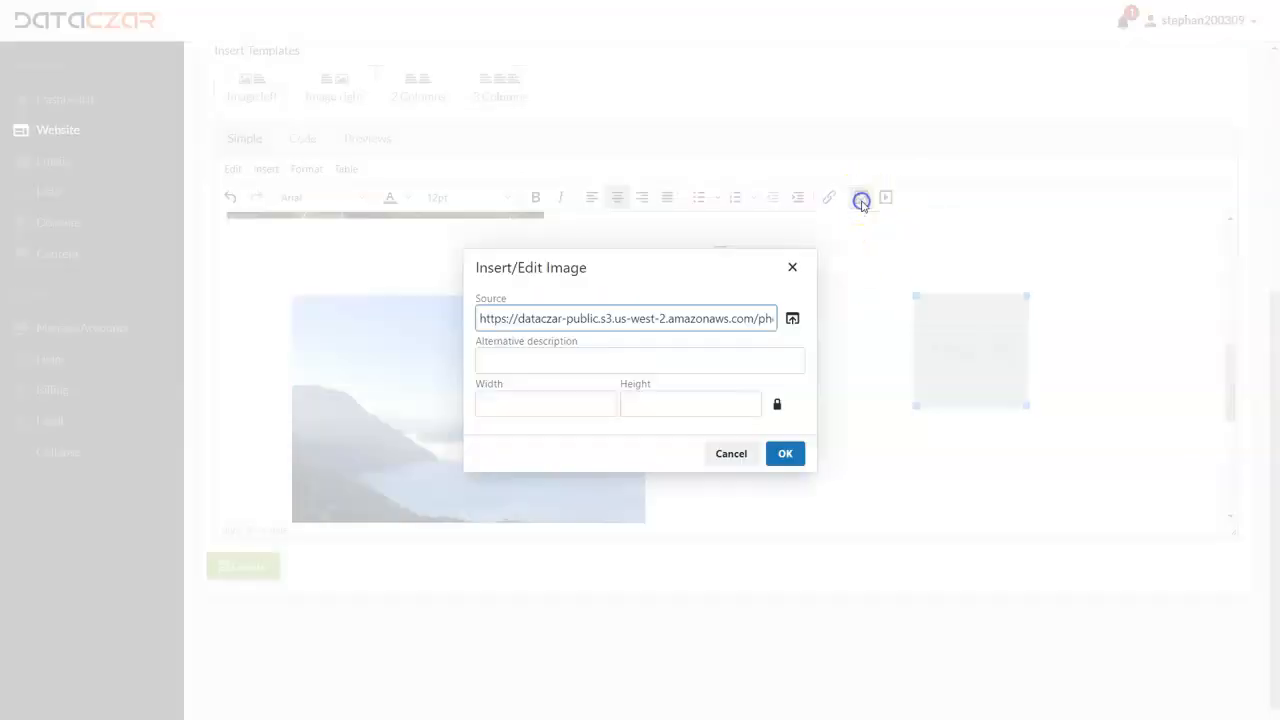
pyautogui.click(791, 317)
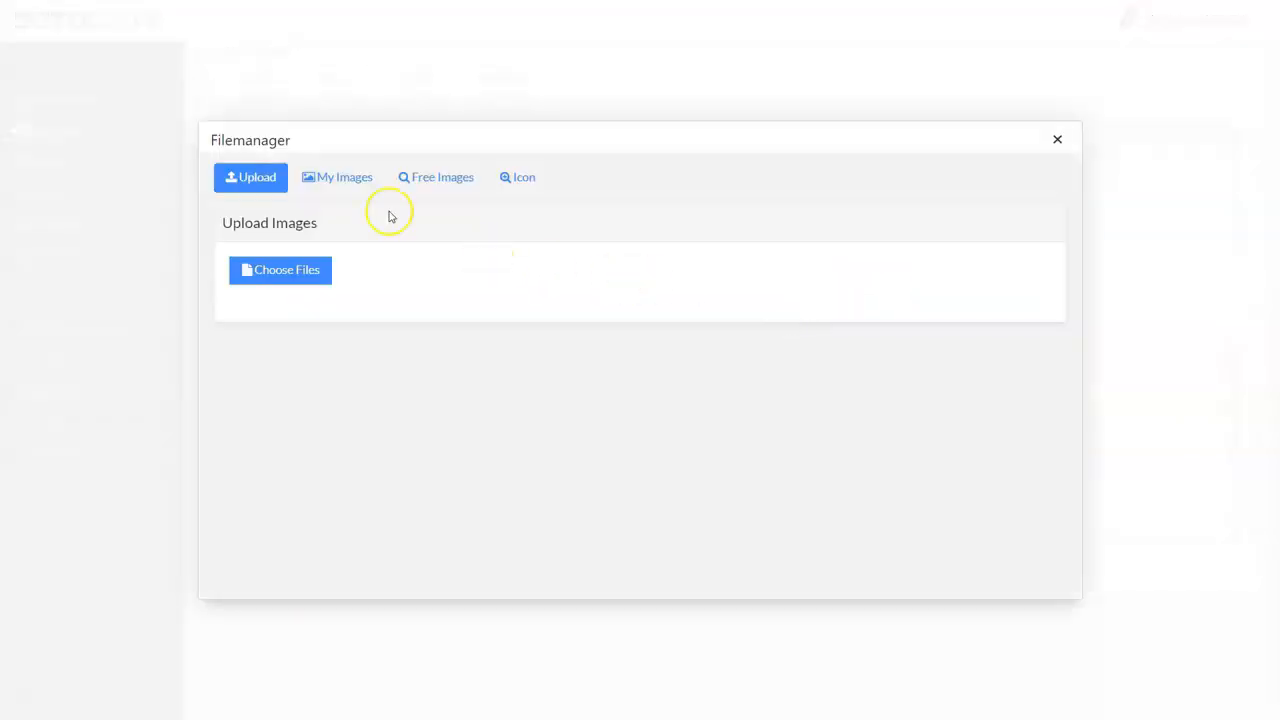
pyautogui.click(337, 177)
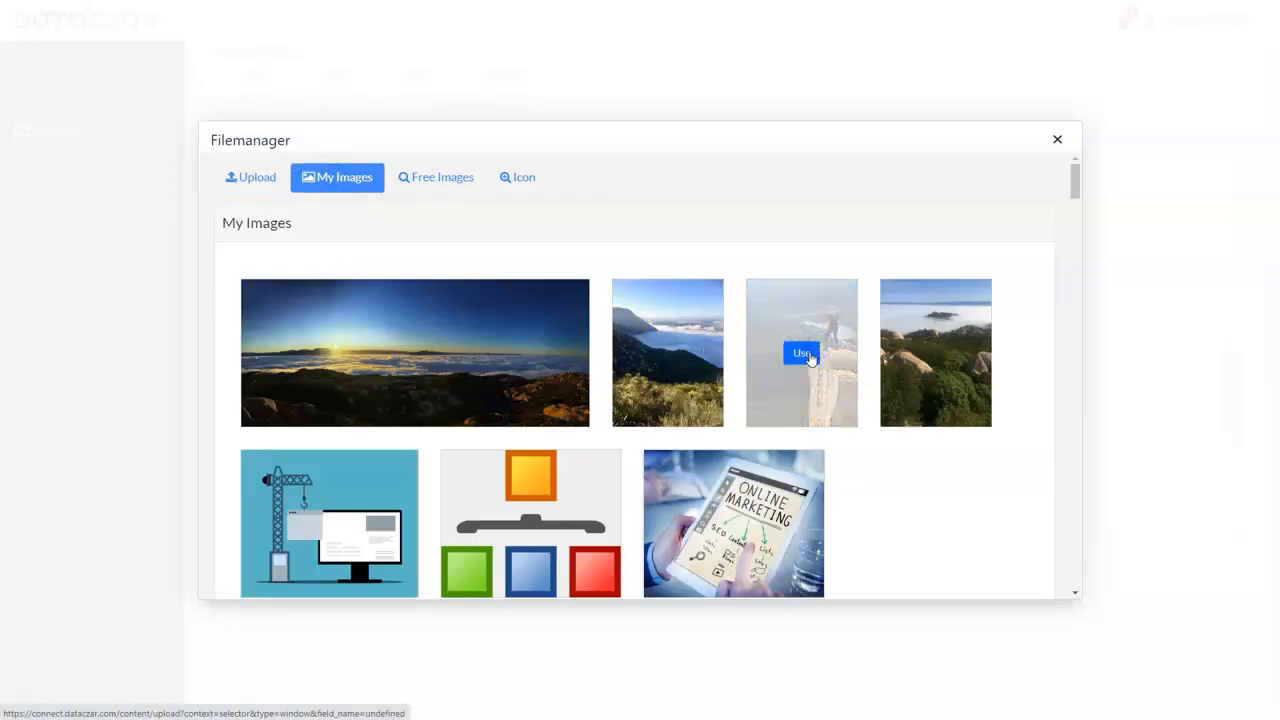
pyautogui.click(814, 351)
pyautogui.click(787, 453)
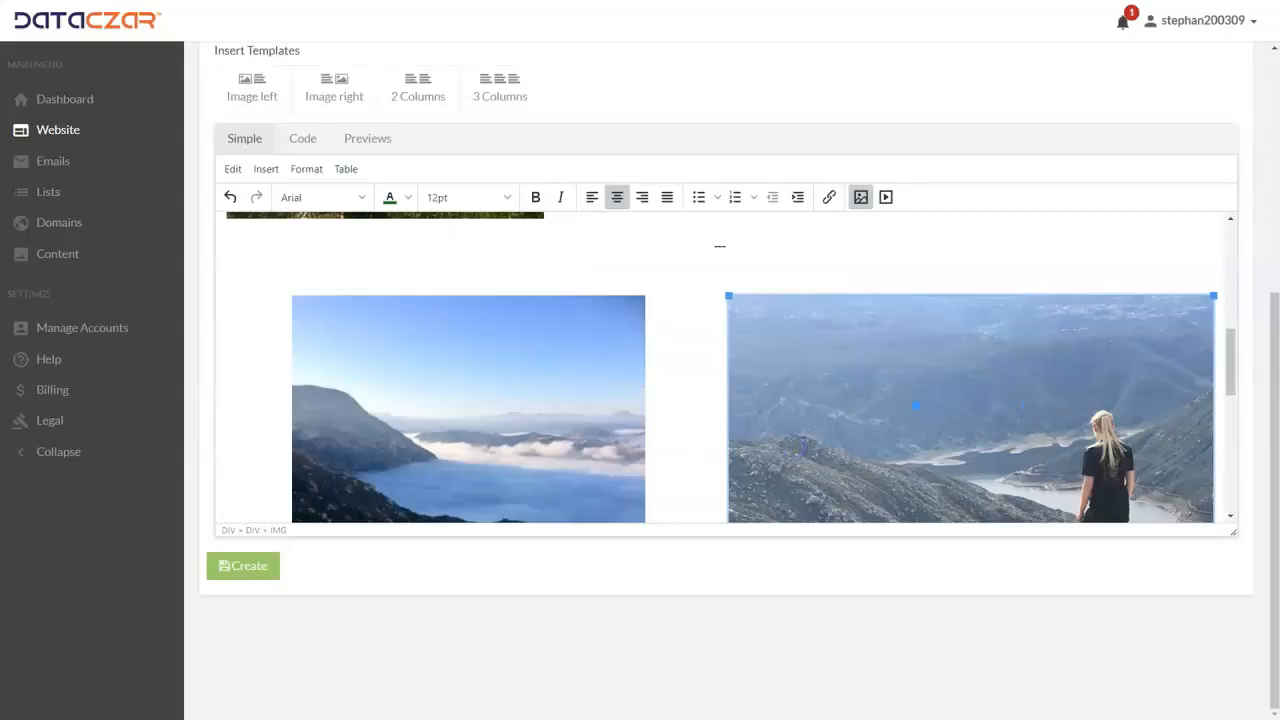
# Step: Enlarge the foggy valley photo in the first column to match the size of the rock ledge photo
pyautogui.scroll(-5, 720, 386)
pyautogui.click(596, 350)
pyautogui.moveTo(645, 397); pyautogui.dragTo(670, 520)
pyautogui.scroll(-1, 604, 393)
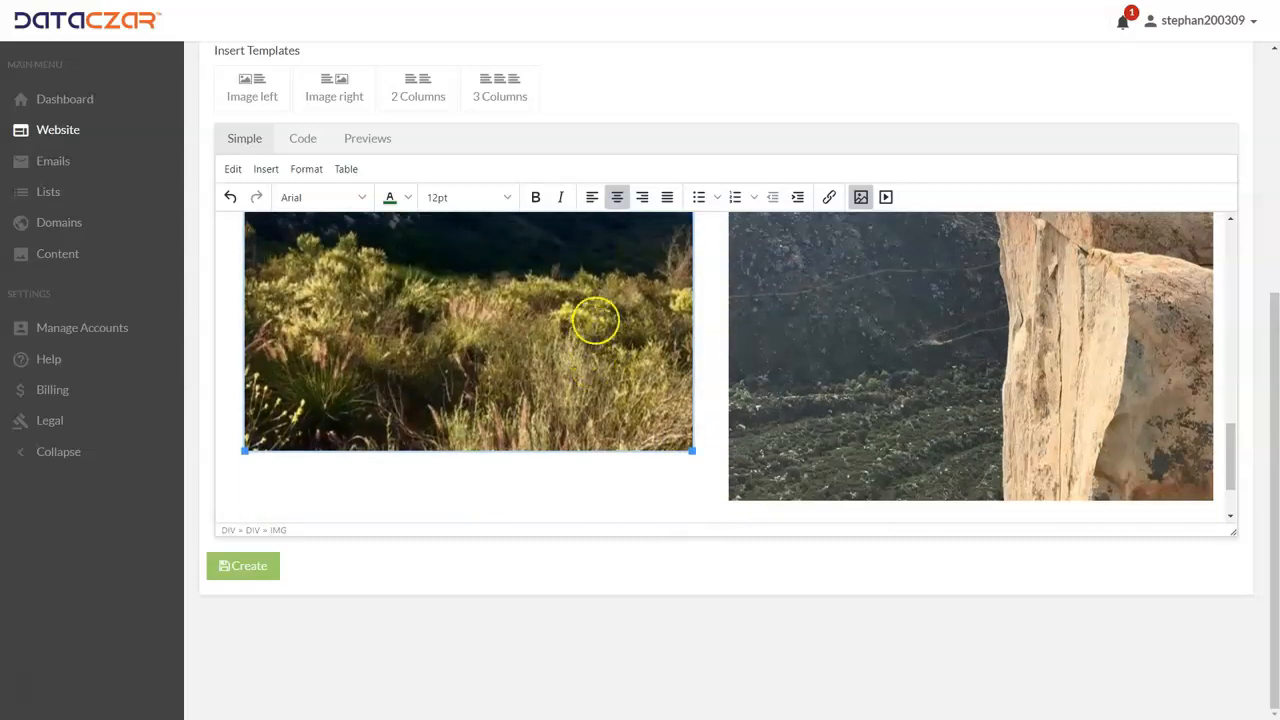
pyautogui.moveTo(691, 450); pyautogui.dragTo(699, 500)
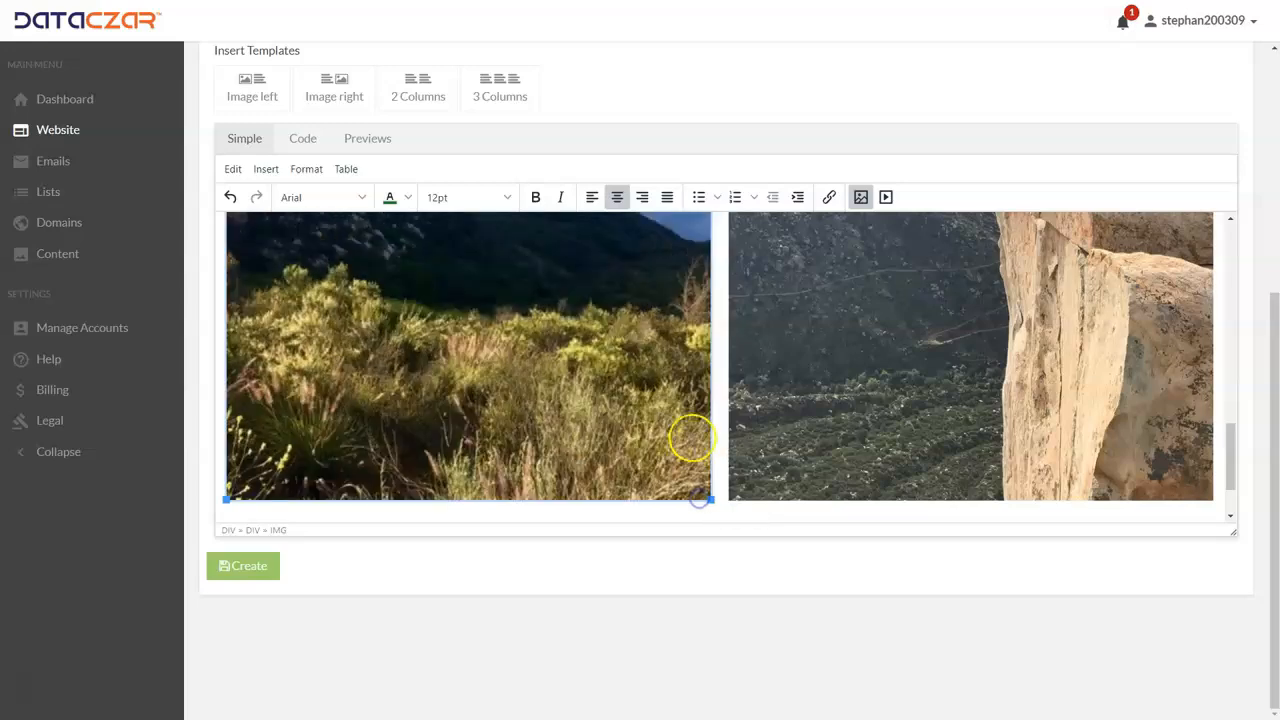
pyautogui.scroll(-2, 691, 433)
pyautogui.scroll(8, 689, 408)
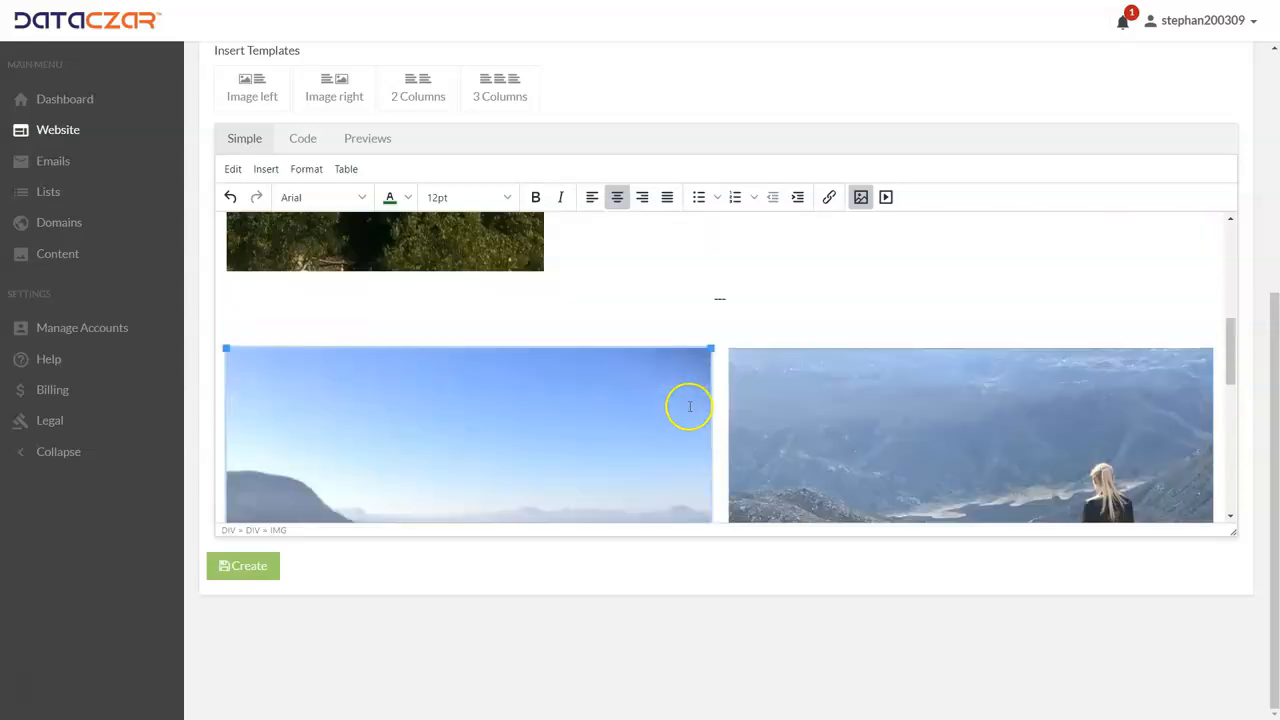
# Step: Delete the "---" separators above and below the two-column photo section
pyautogui.click(737, 298)
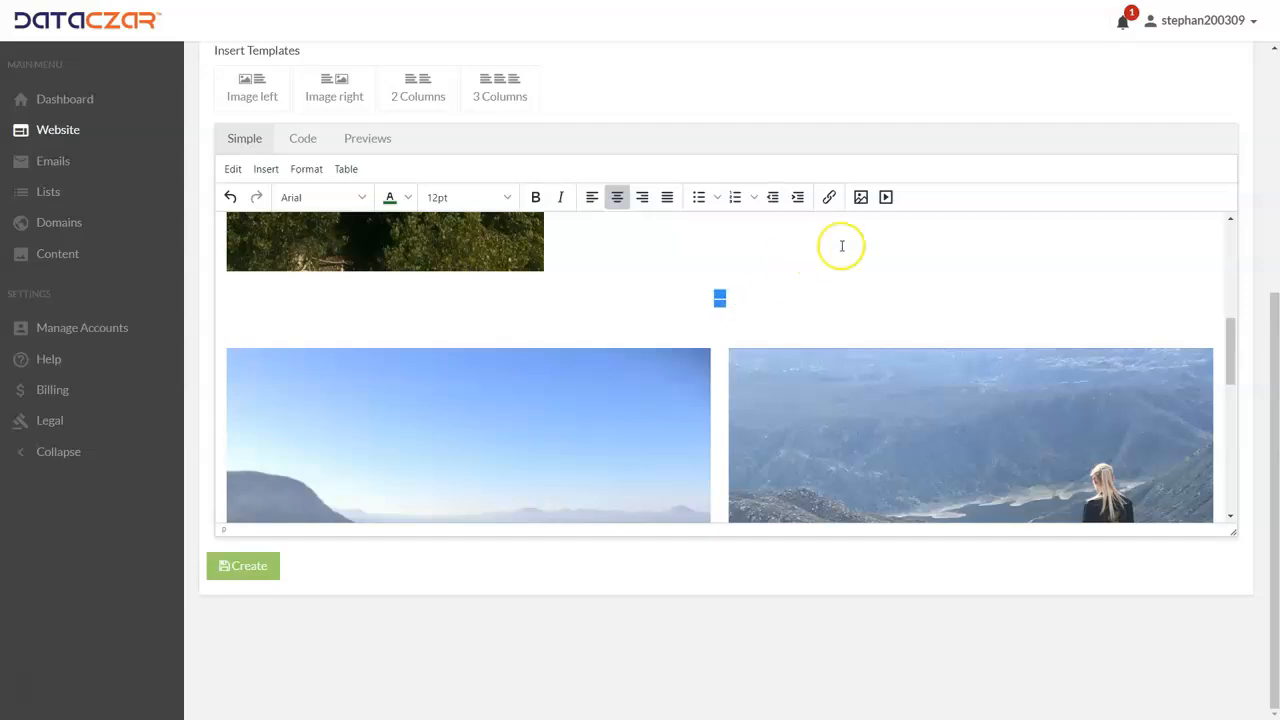
pyautogui.press('BackSpace')
pyautogui.press('BackSpace')
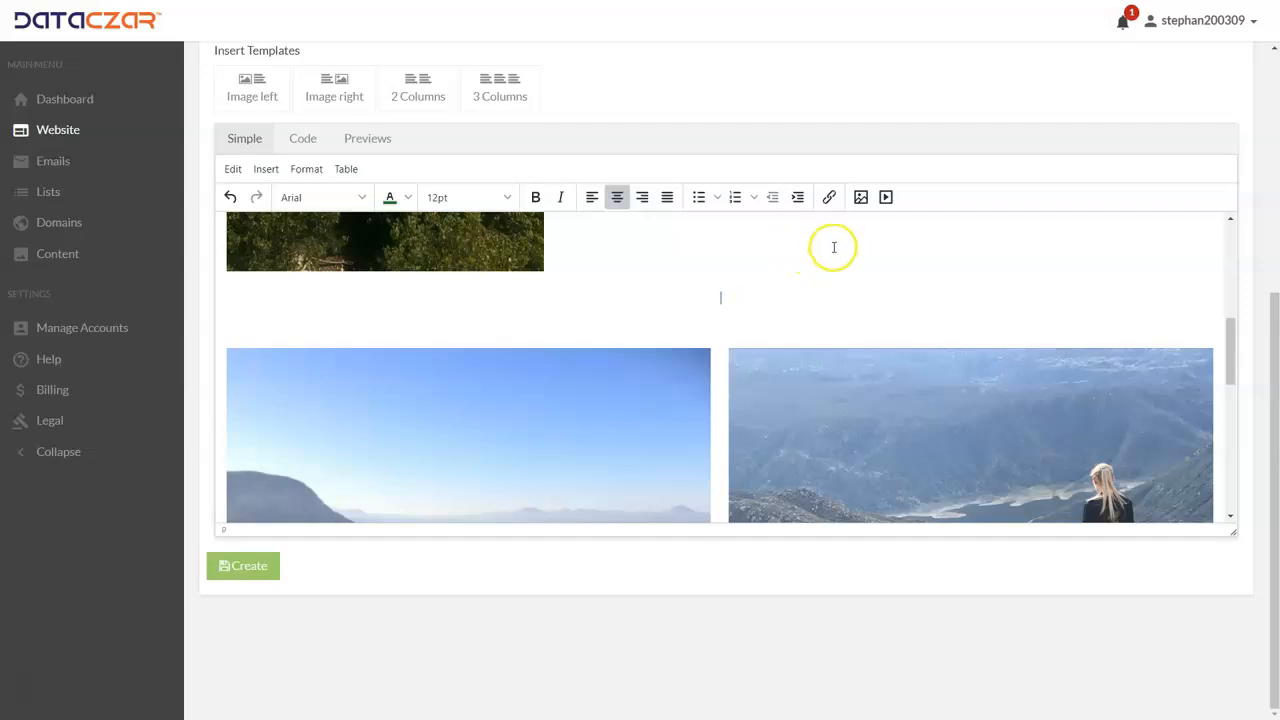
pyautogui.scroll(3, 740, 271)
pyautogui.scroll(1, 739, 270)
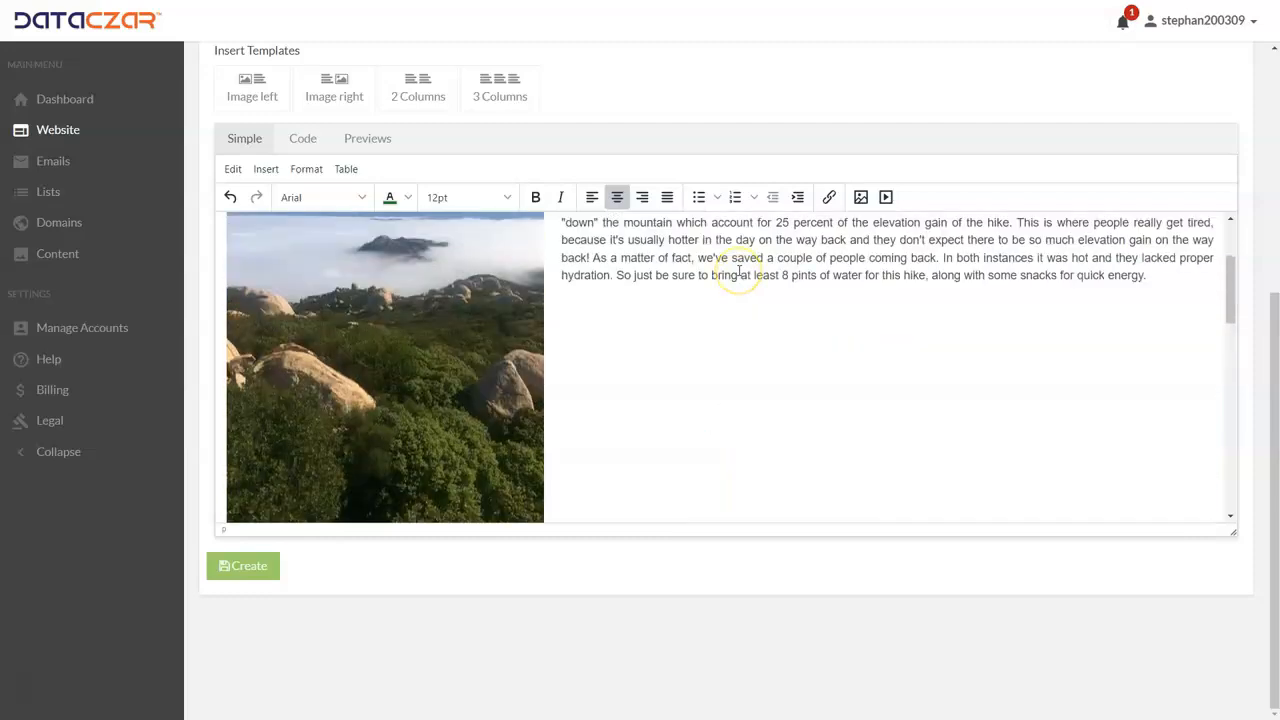
pyautogui.scroll(-10, 739, 270)
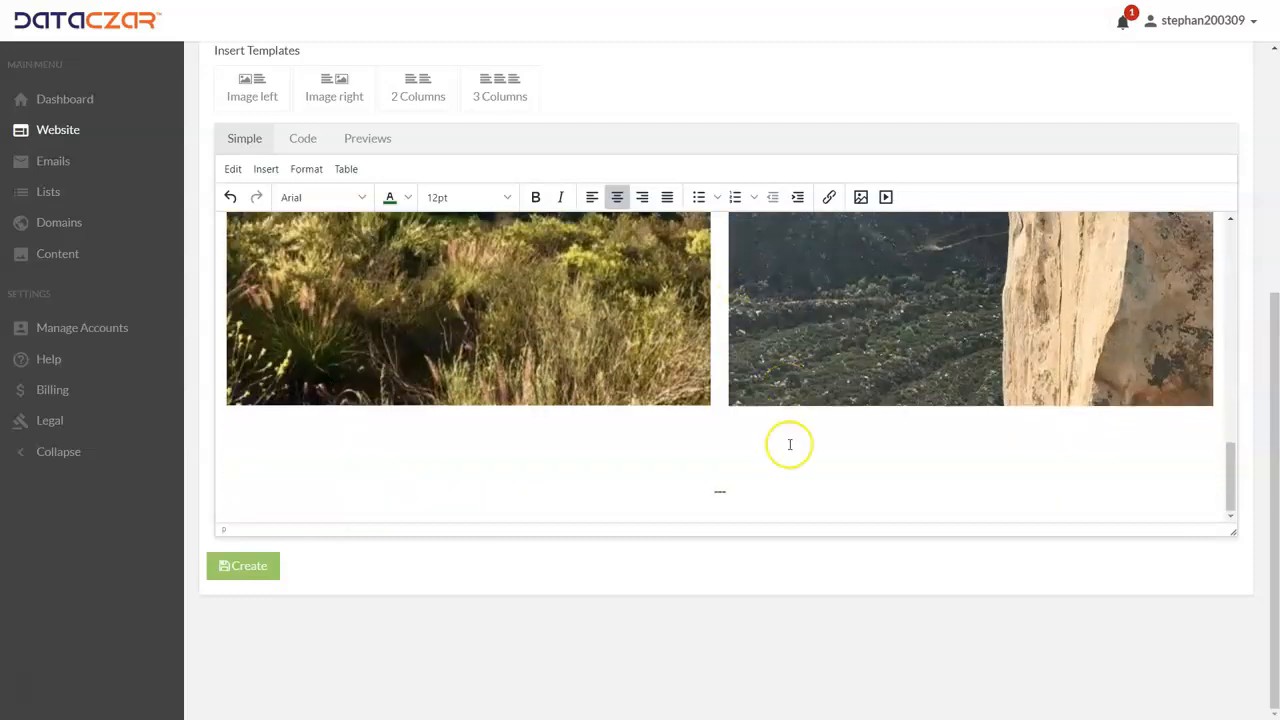
pyautogui.click(743, 488)
pyautogui.press('BackSpace')
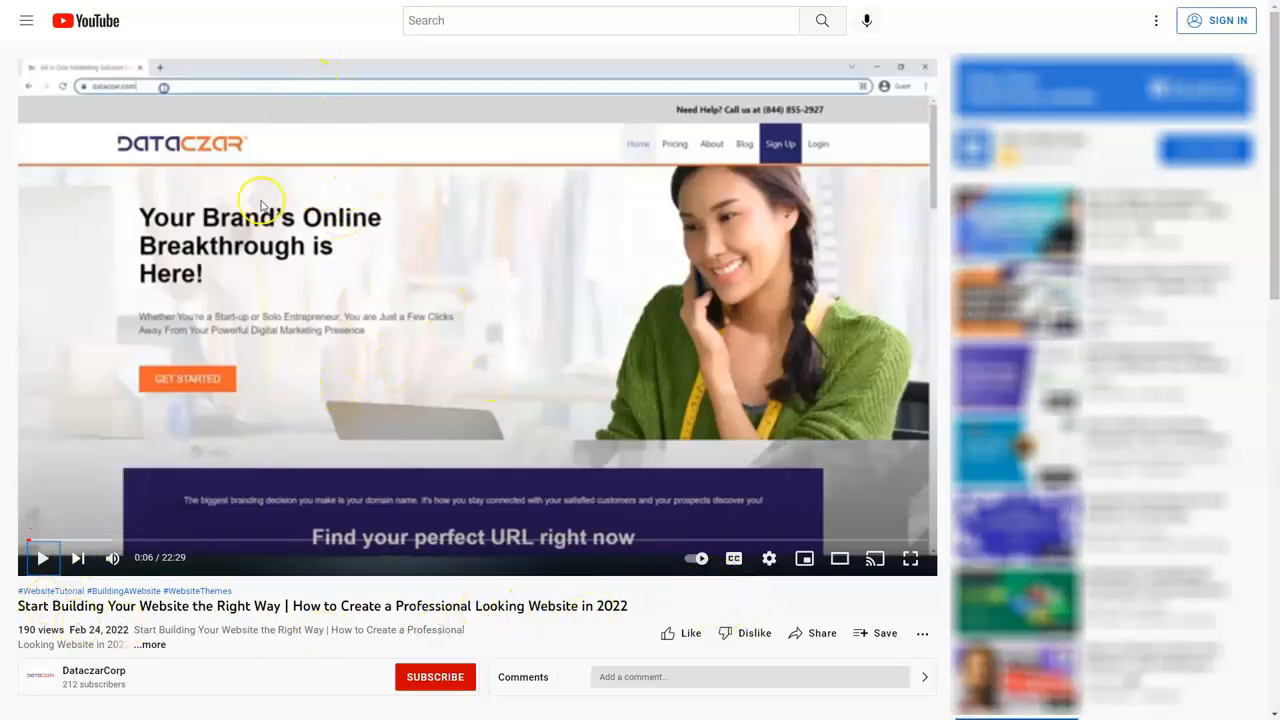
# Step: Copy the share link of the YouTube video "Start Building Your Website the Right Way"
pyautogui.scroll(-3, 411, 366)
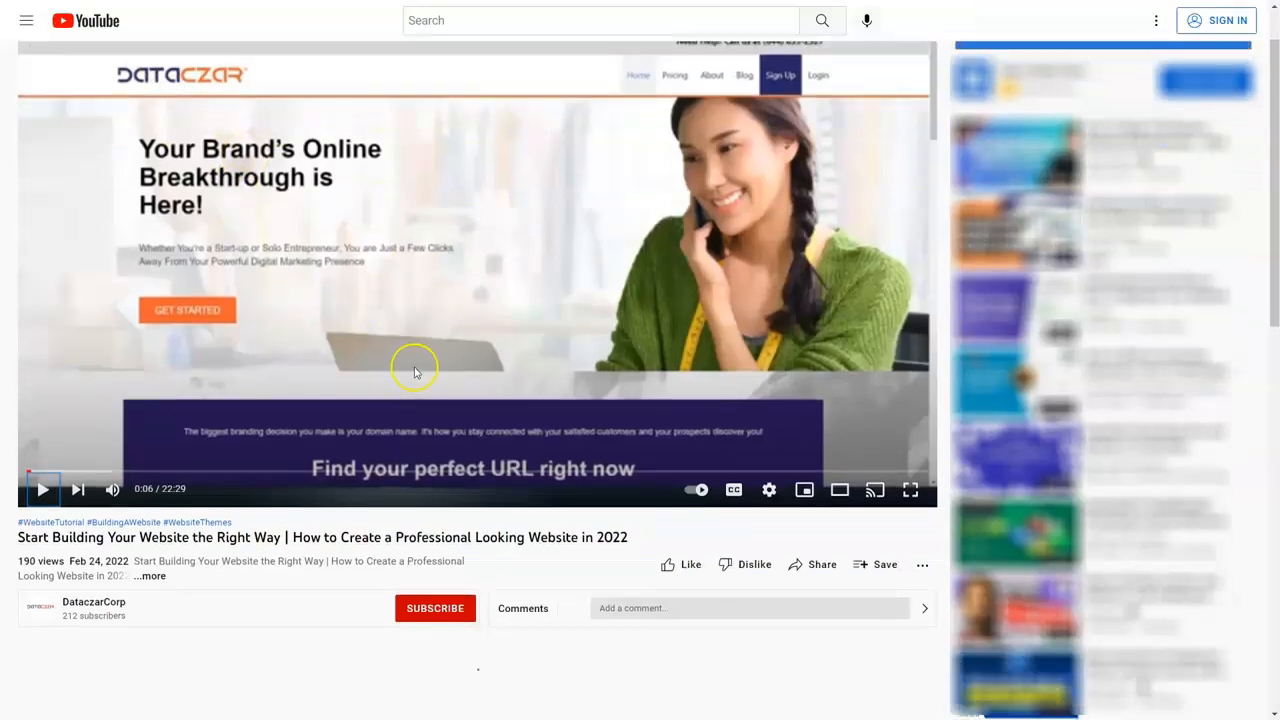
pyautogui.click(822, 487)
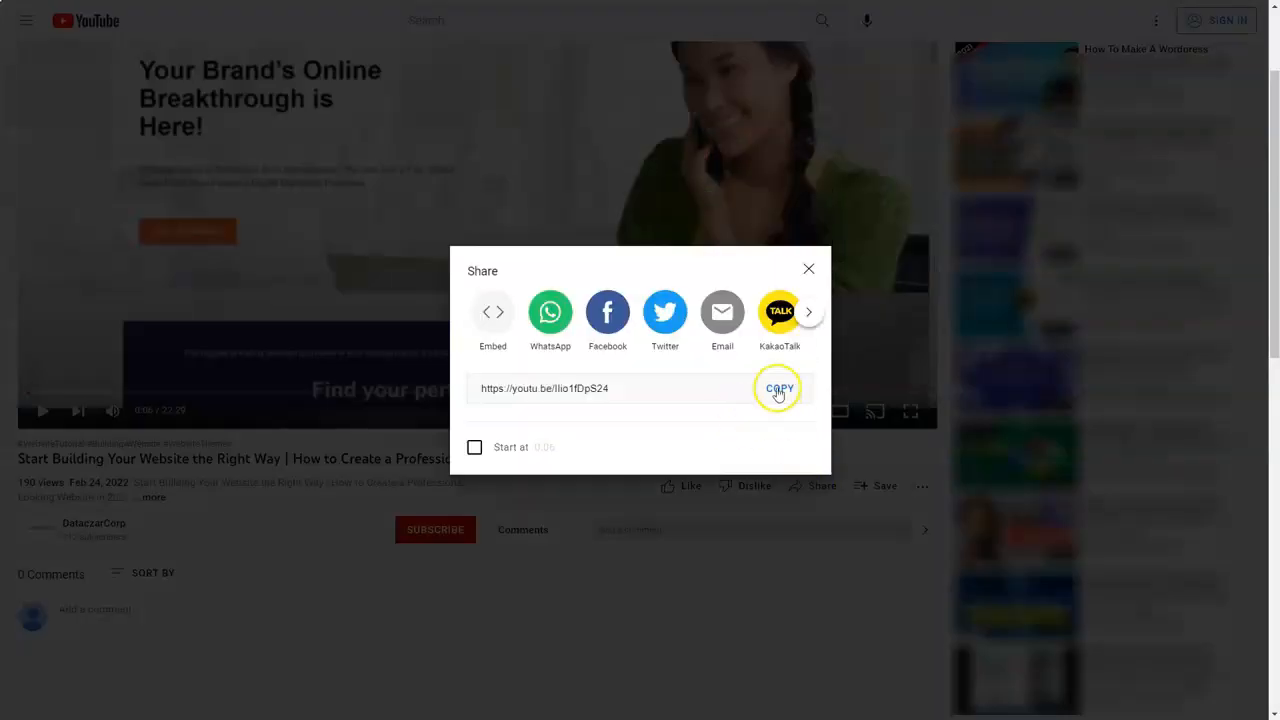
pyautogui.click(777, 390)
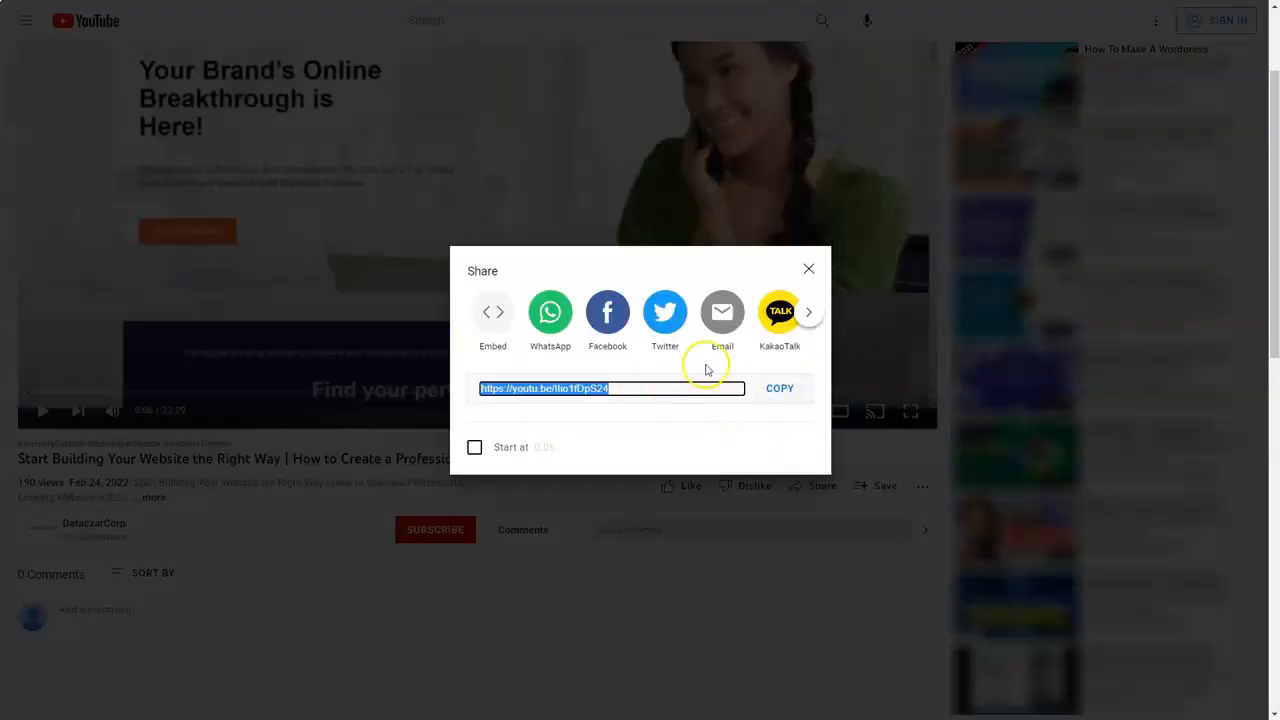
pyautogui.click(806, 266)
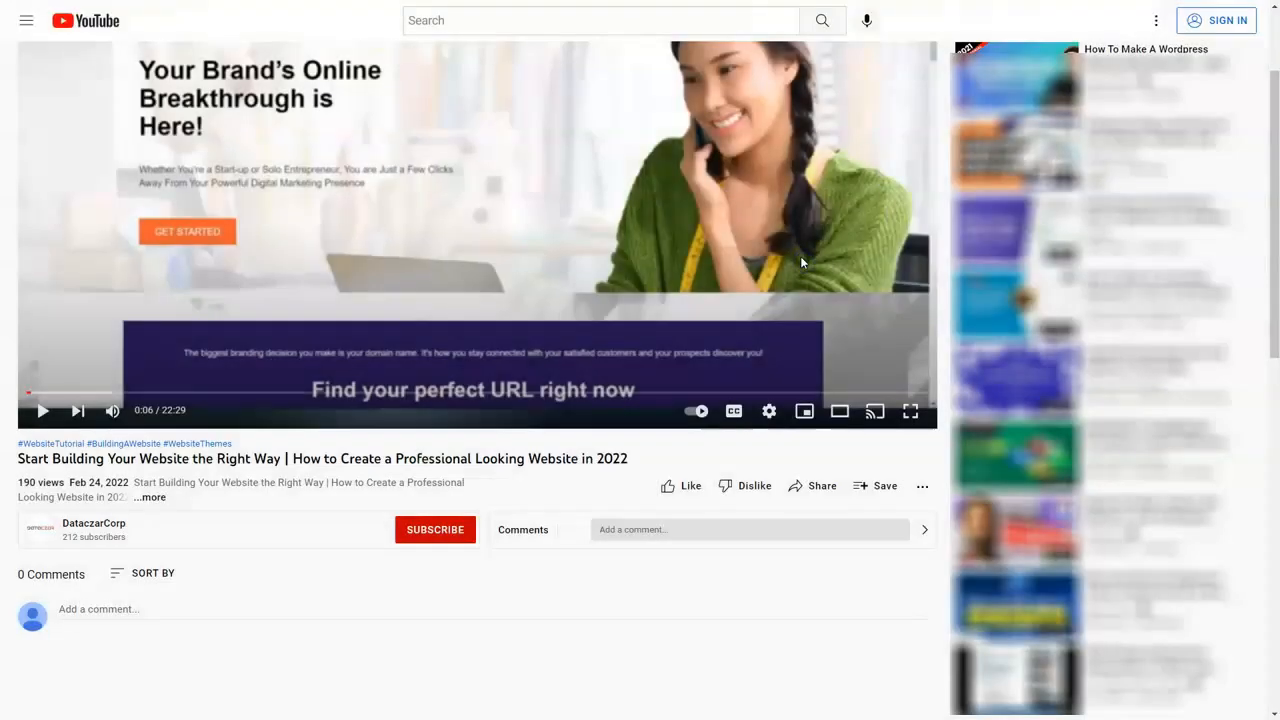
# Step: Switch back to the Dataczar post editor and embed the video below the two-column photos using the copied link as the media source
pyautogui.hotkey('alt', 'Tab')
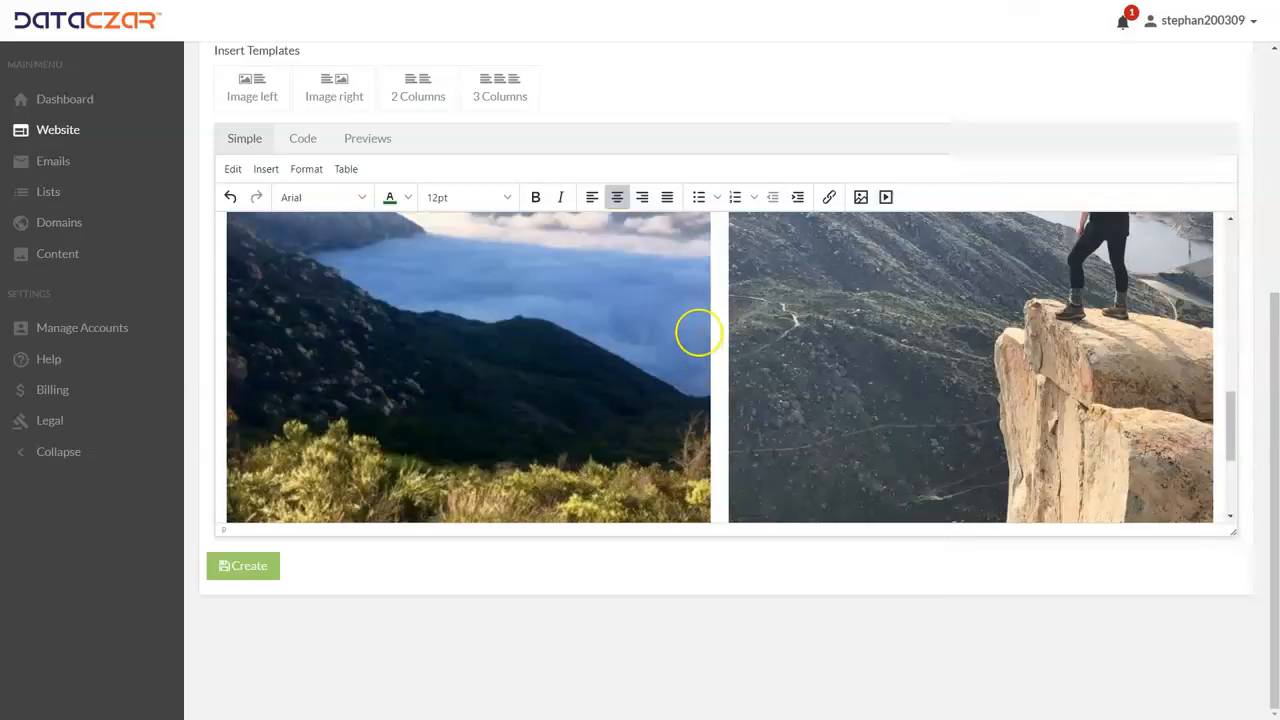
pyautogui.click(888, 197)
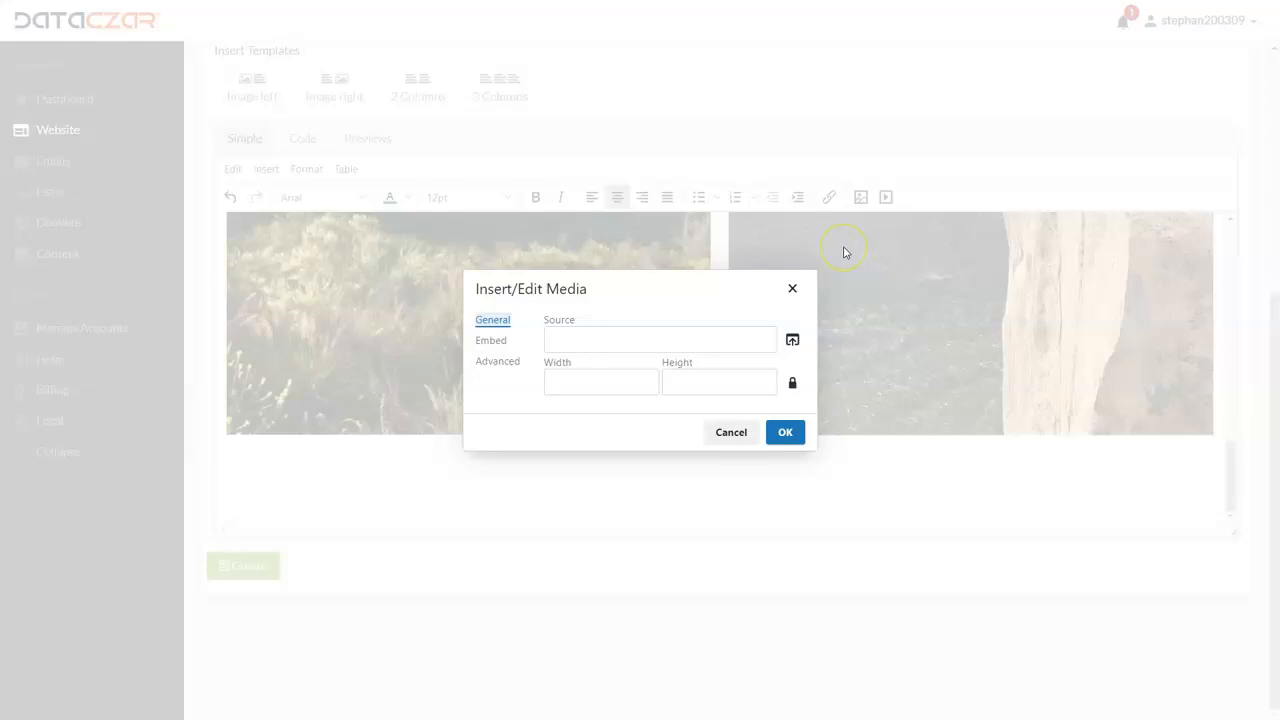
pyautogui.click(680, 339)
pyautogui.hotkey('ctrl', 'v')
pyautogui.click(786, 433)
pyautogui.click(786, 433)
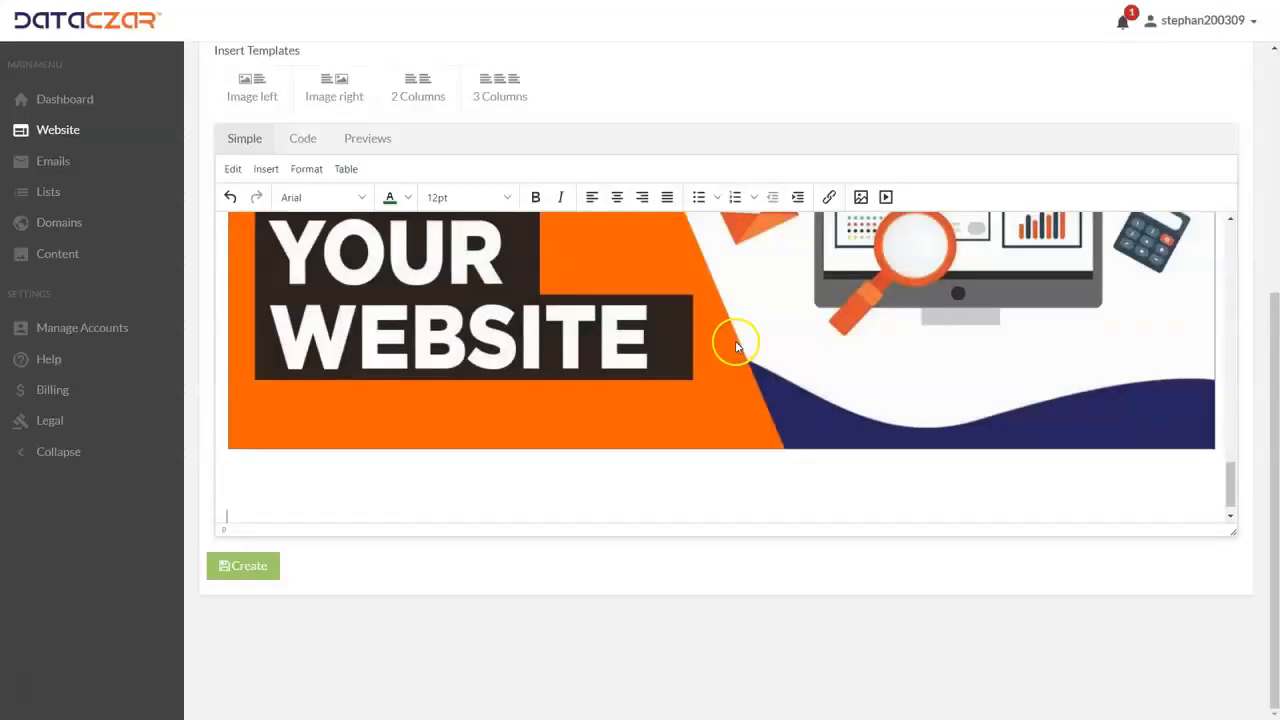
# Step: Delete the extra blank lines between the two-column photos and the embedded video
pyautogui.scroll(5, 734, 343)
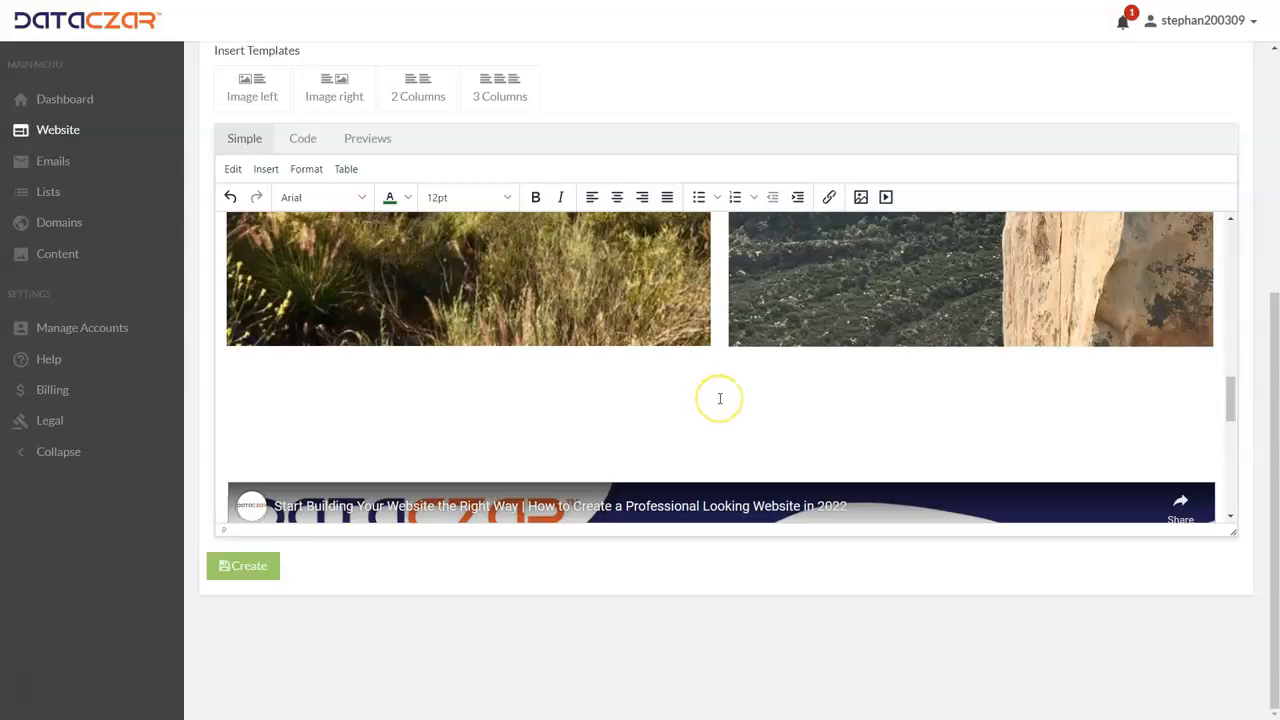
pyautogui.click(266, 437)
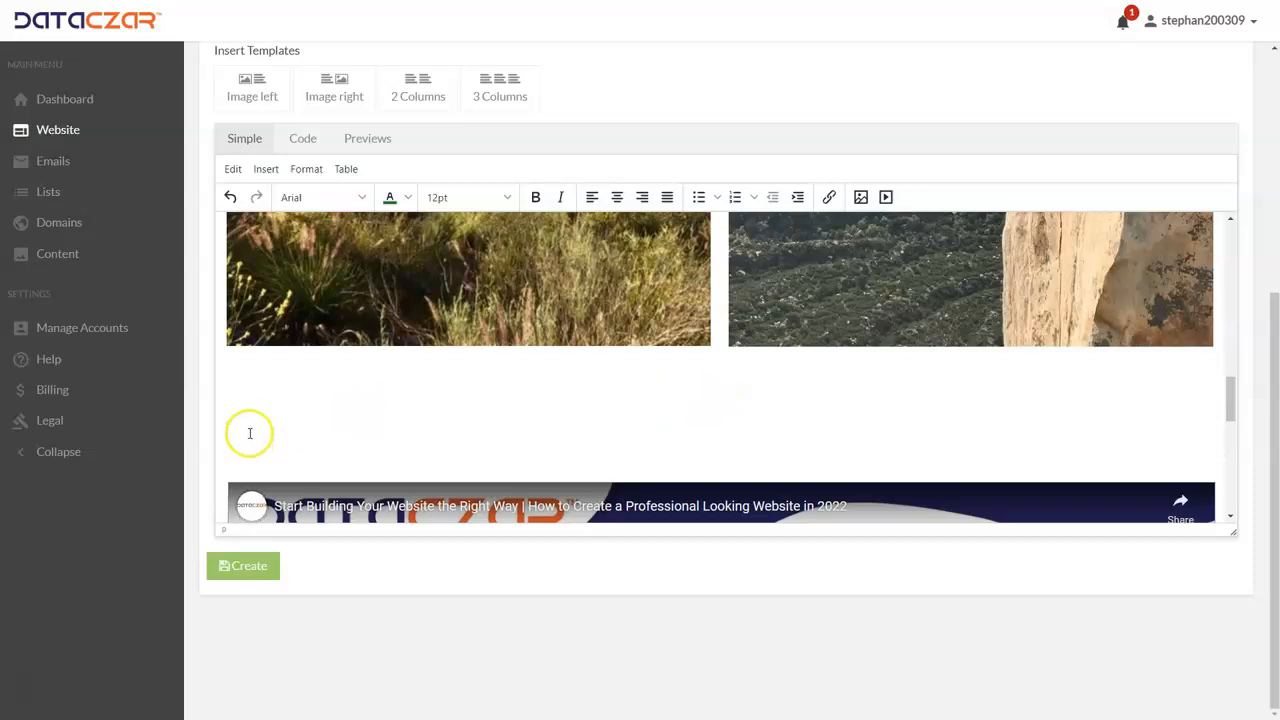
pyautogui.press('Delete')
pyautogui.press('Delete')
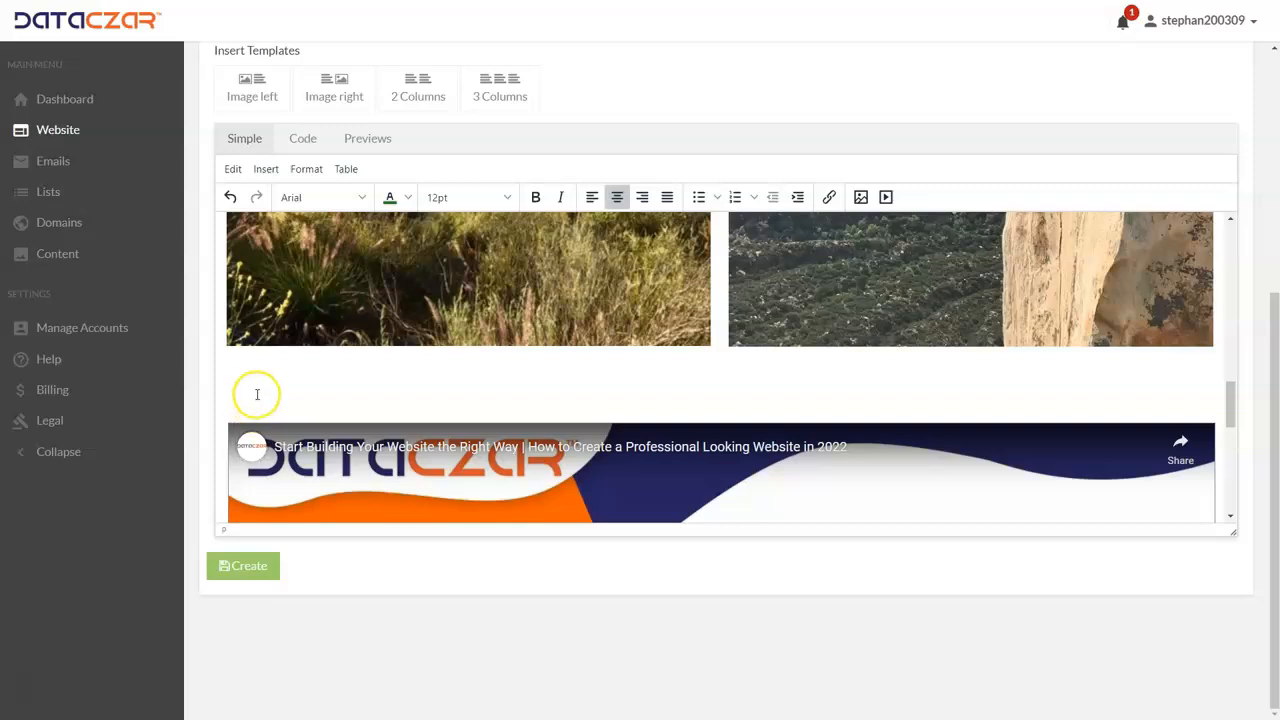
pyautogui.press('Delete')
pyautogui.scroll(5, 473, 405)
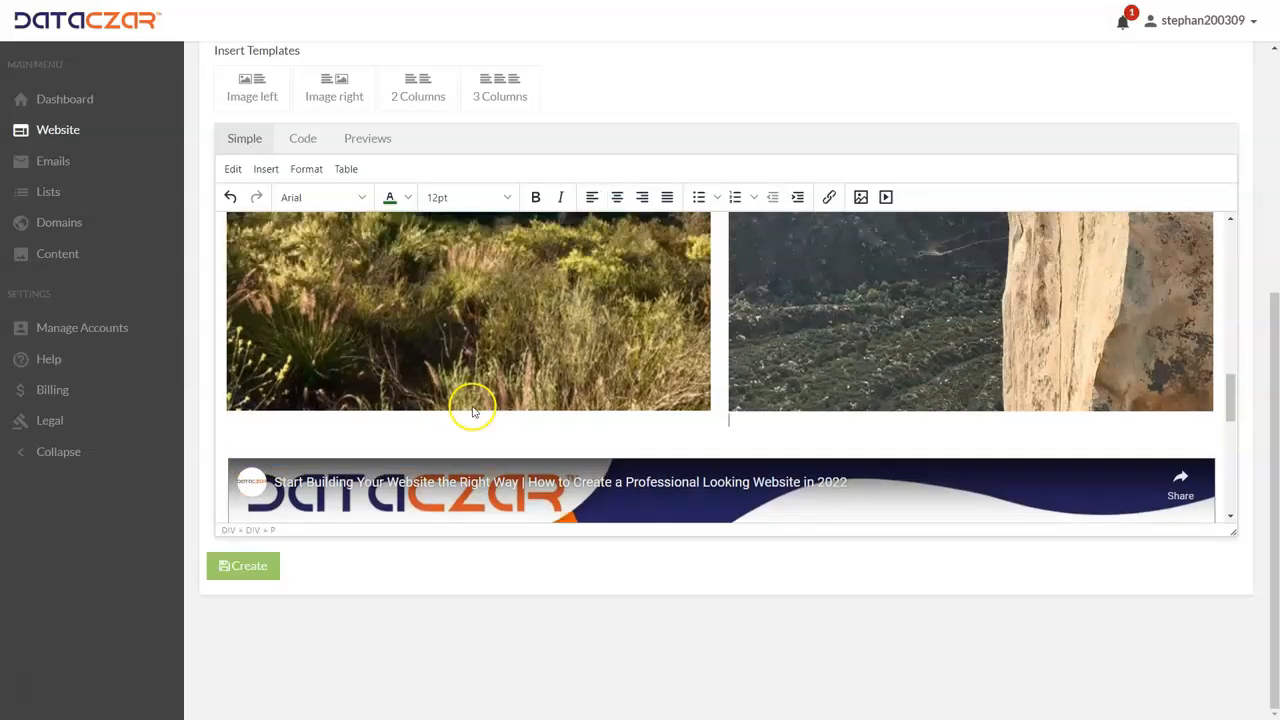
pyautogui.scroll(-6, 475, 403)
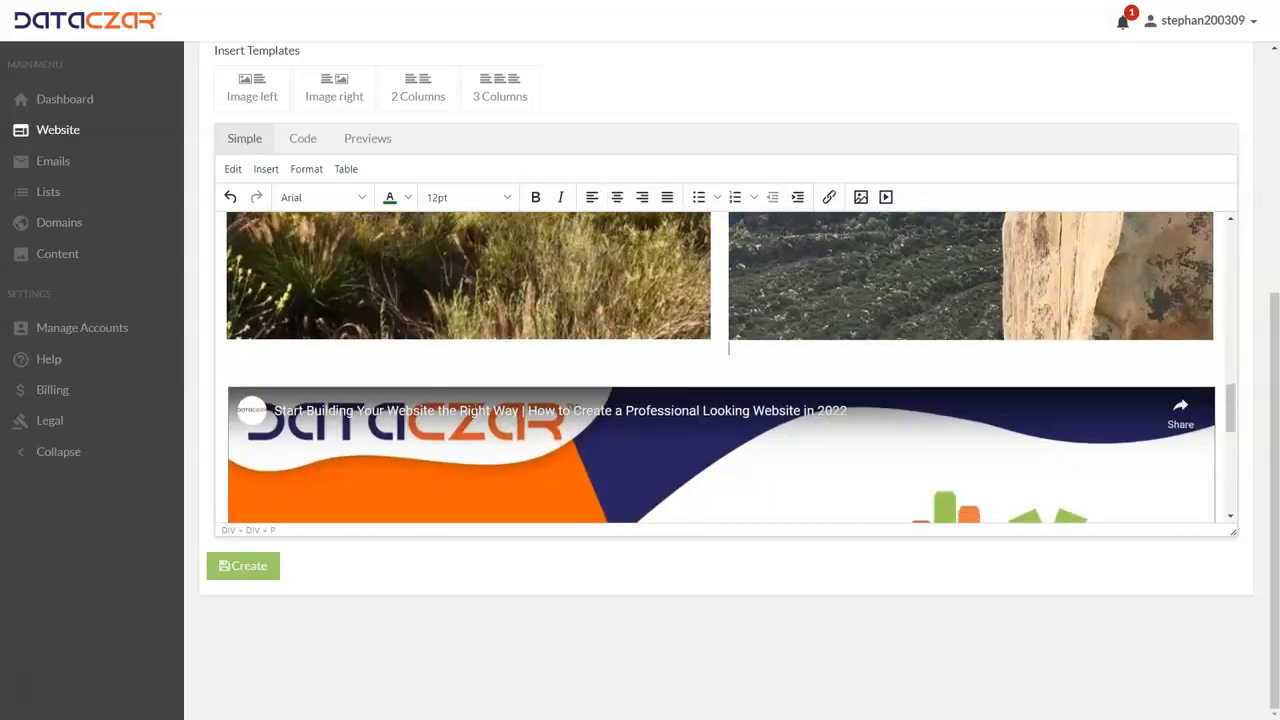
# Step: Remove the empty lines below the embedded video at the end of the post
pyautogui.click(264, 450)
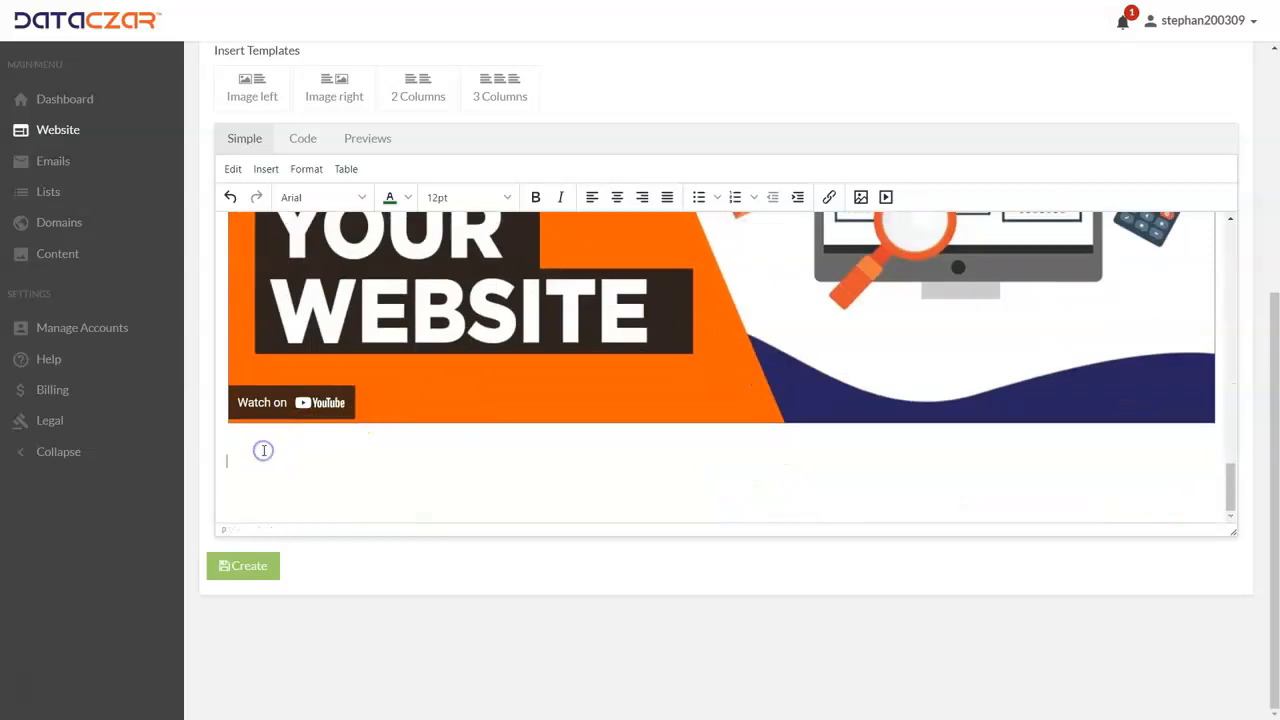
pyautogui.press('BackSpace')
pyautogui.press('BackSpace')
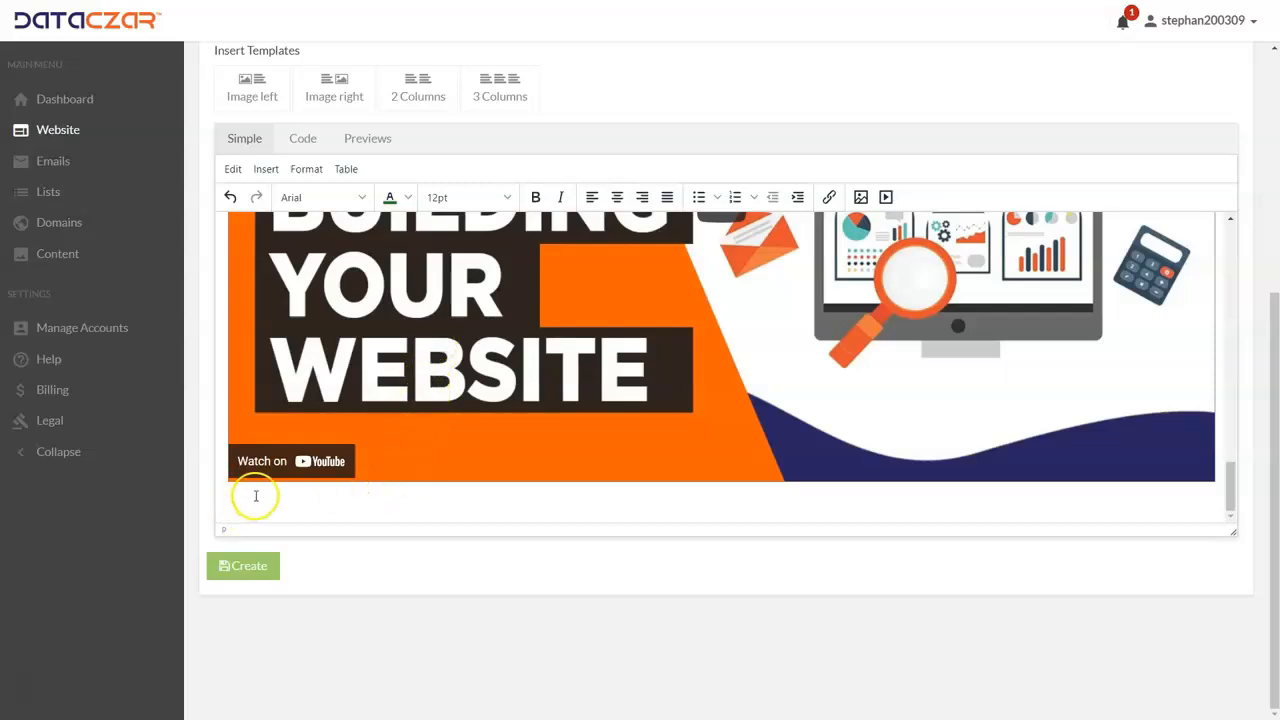
# Step: Set the wide sunrise panorama from My Images as the post's featured image and create the post
pyautogui.scroll(1, 323, 482)
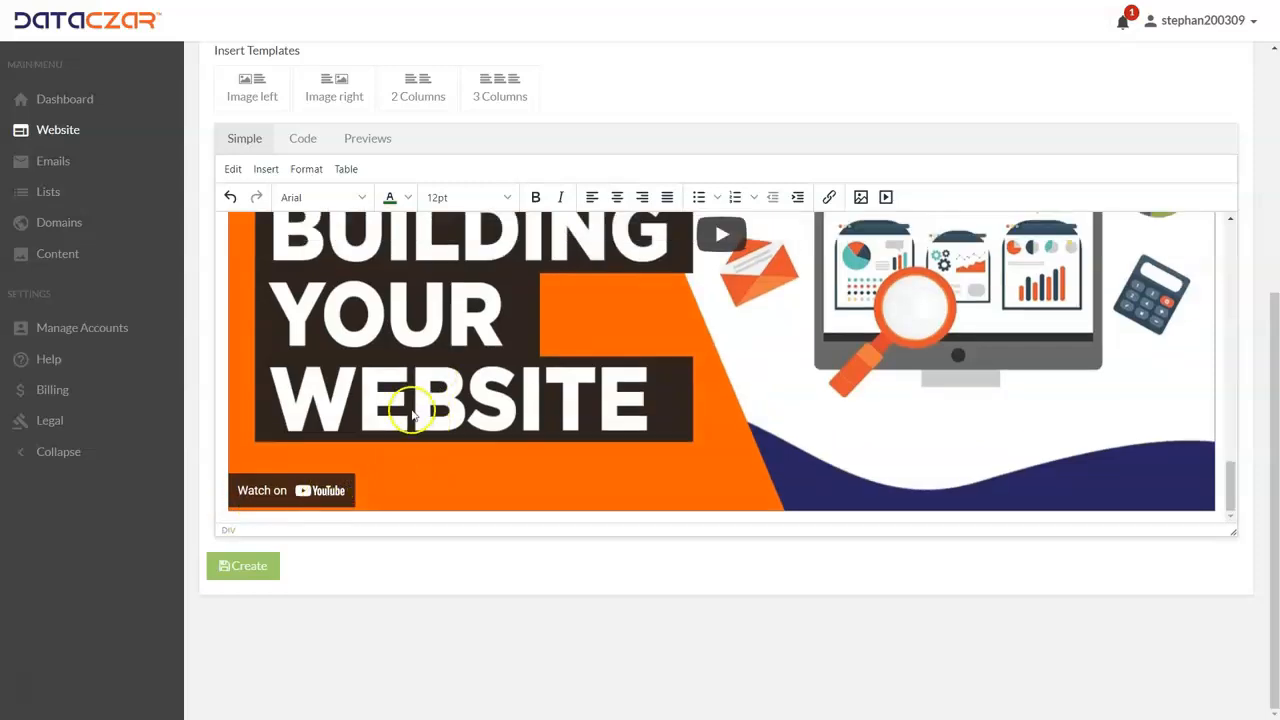
pyautogui.scroll(3, 410, 400)
pyautogui.scroll(10, 410, 400)
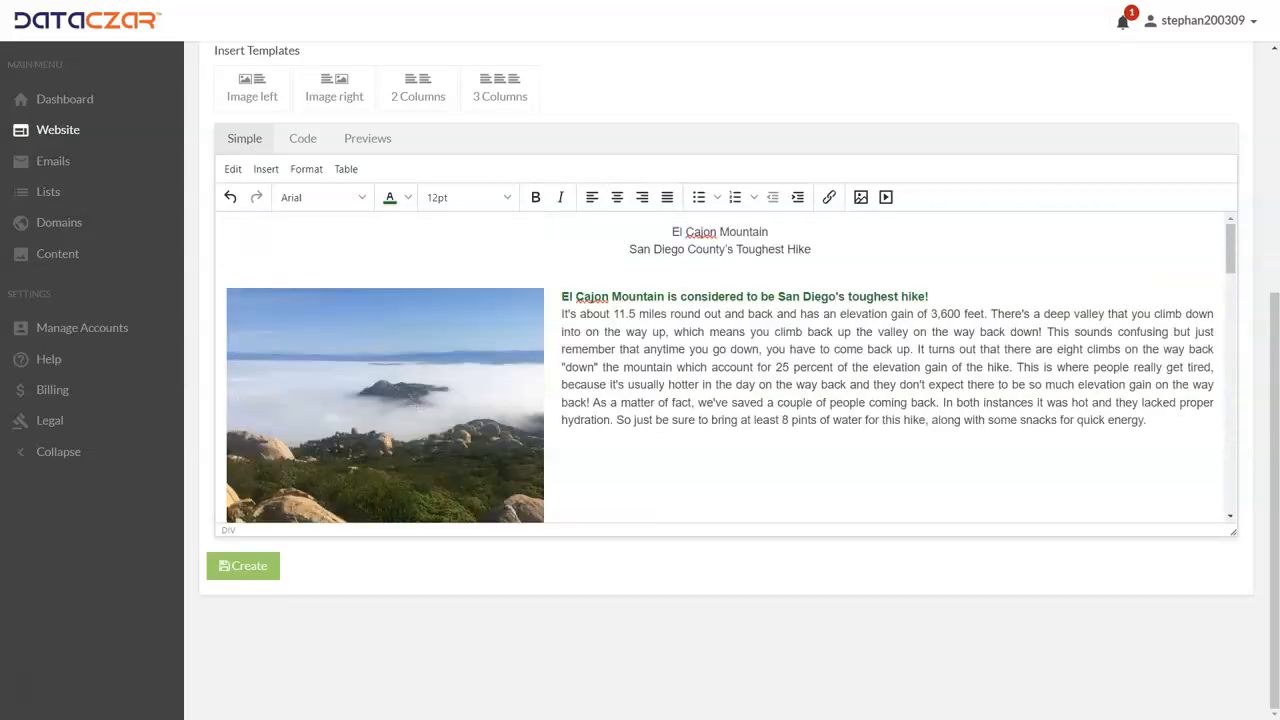
pyautogui.scroll(3, 410, 399)
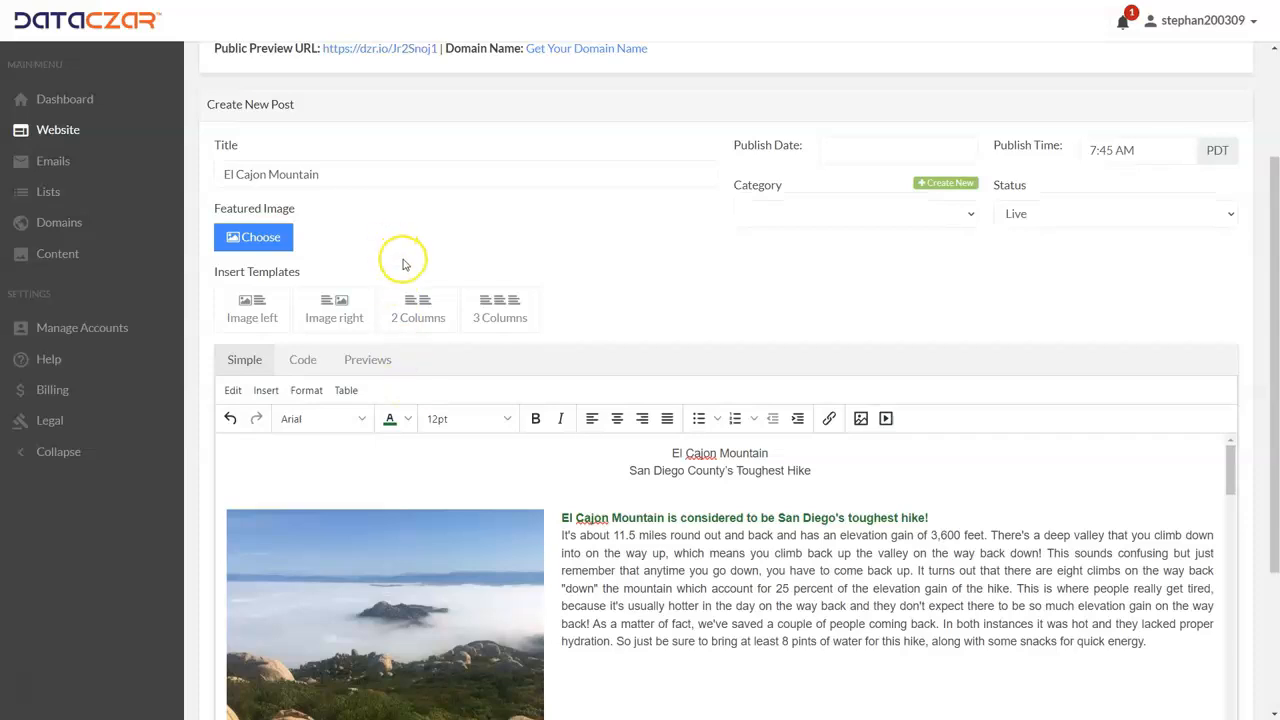
pyautogui.click(275, 240)
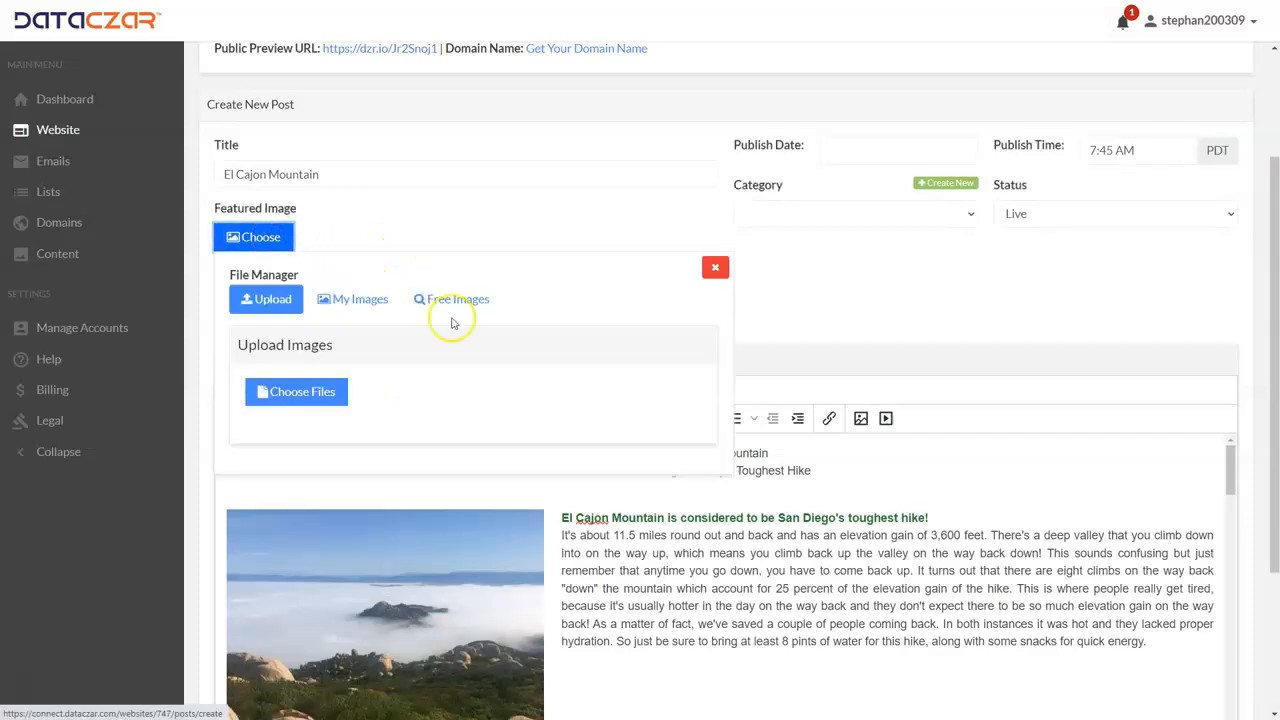
pyautogui.click(371, 302)
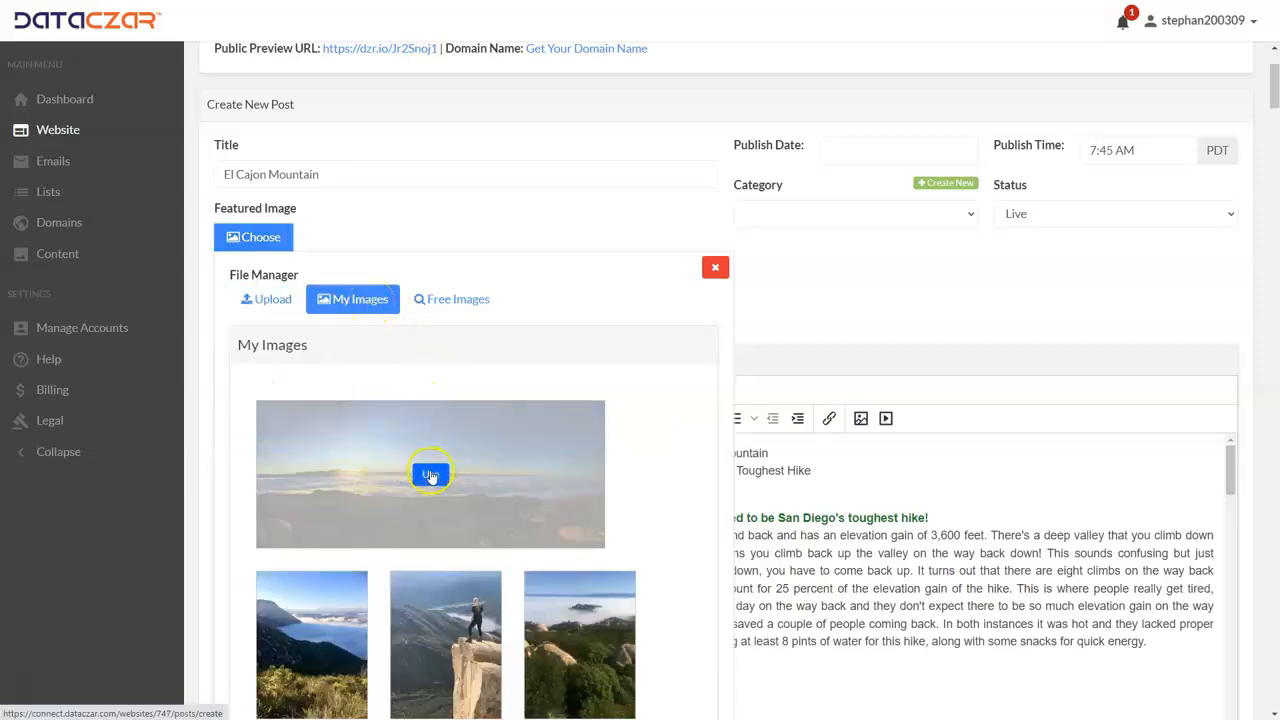
pyautogui.click(428, 476)
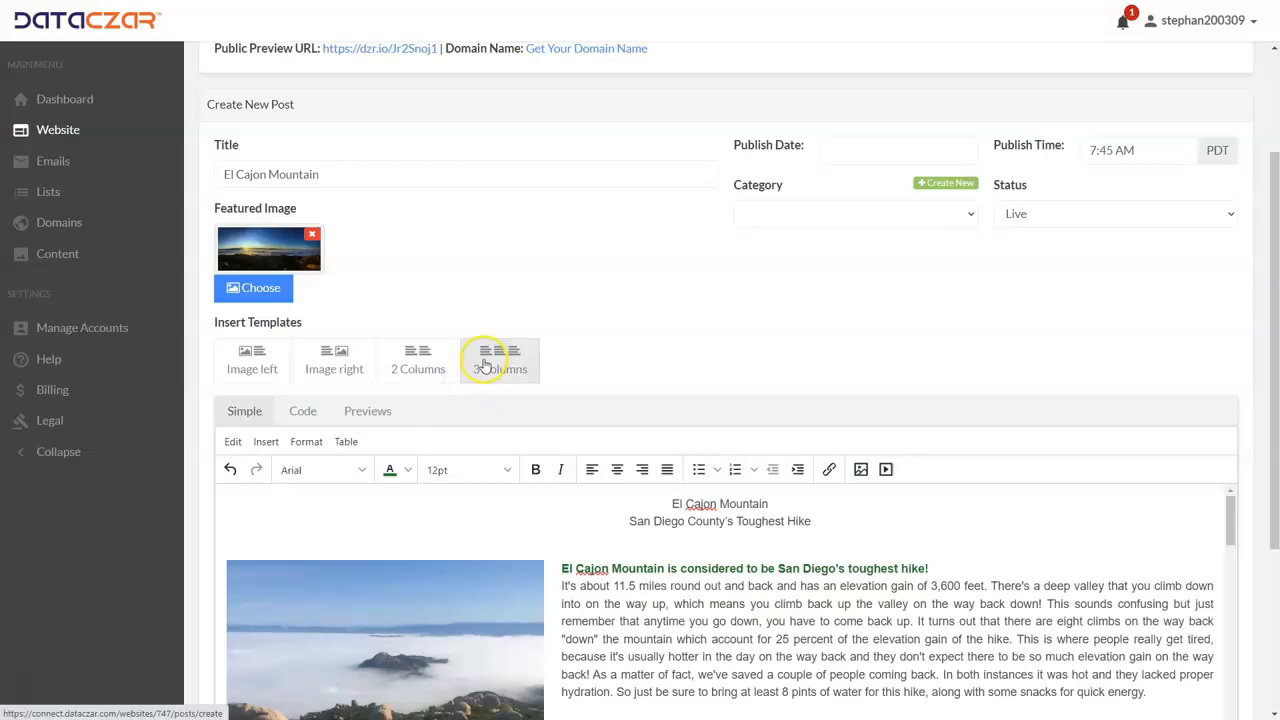
pyautogui.scroll(-3, 485, 364)
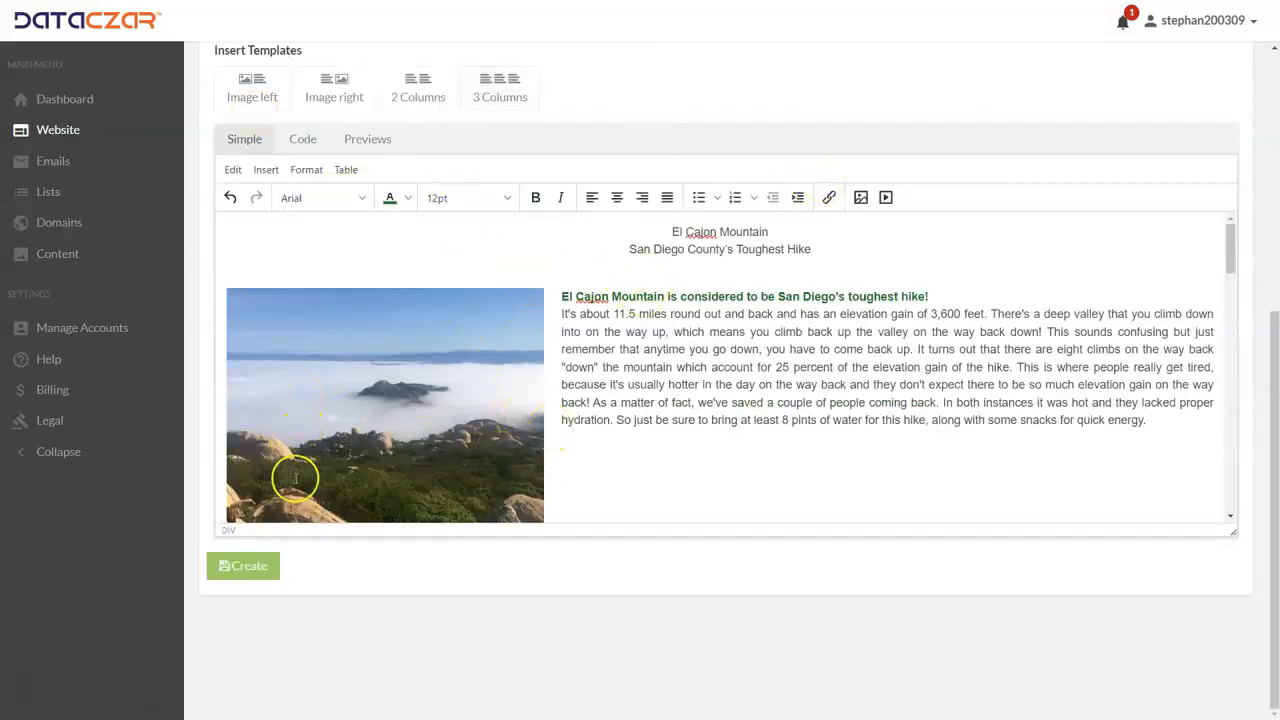
pyautogui.click(261, 577)
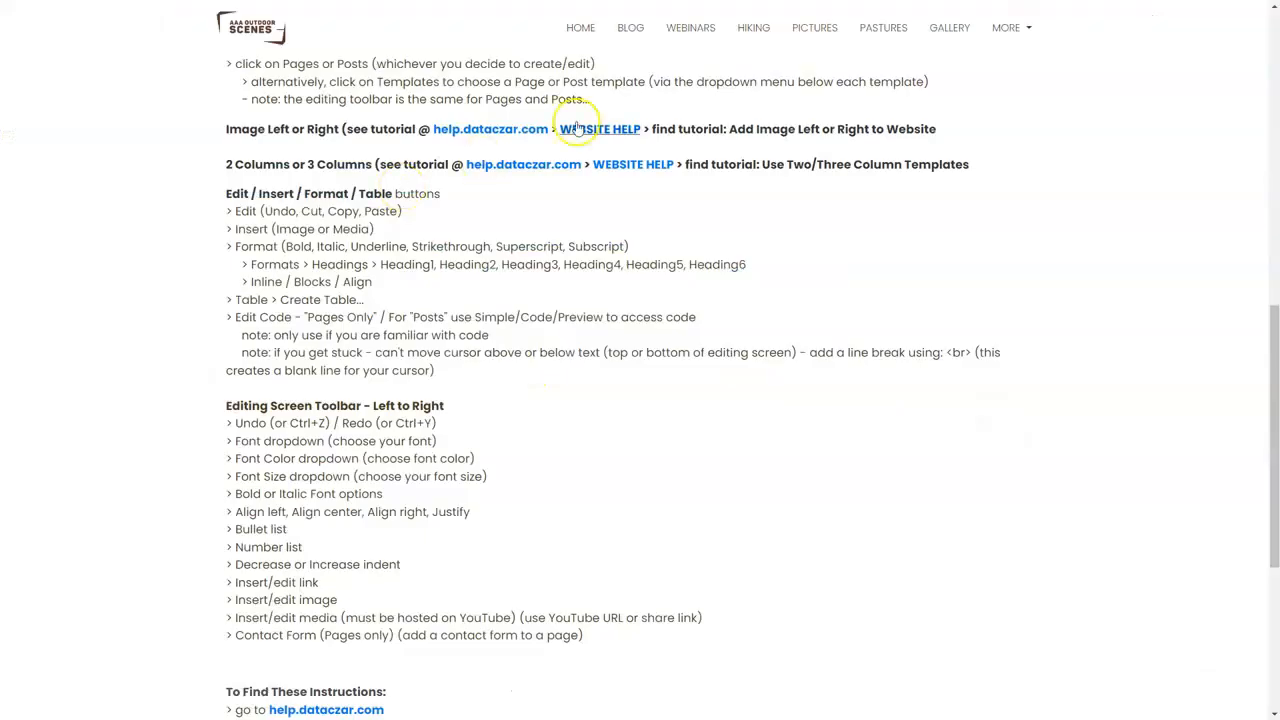
# Step: Open the new El Cajon Mountain post from the Blog page of the public AAA Outdoor Scenes website
pyautogui.scroll(3, 586, 129)
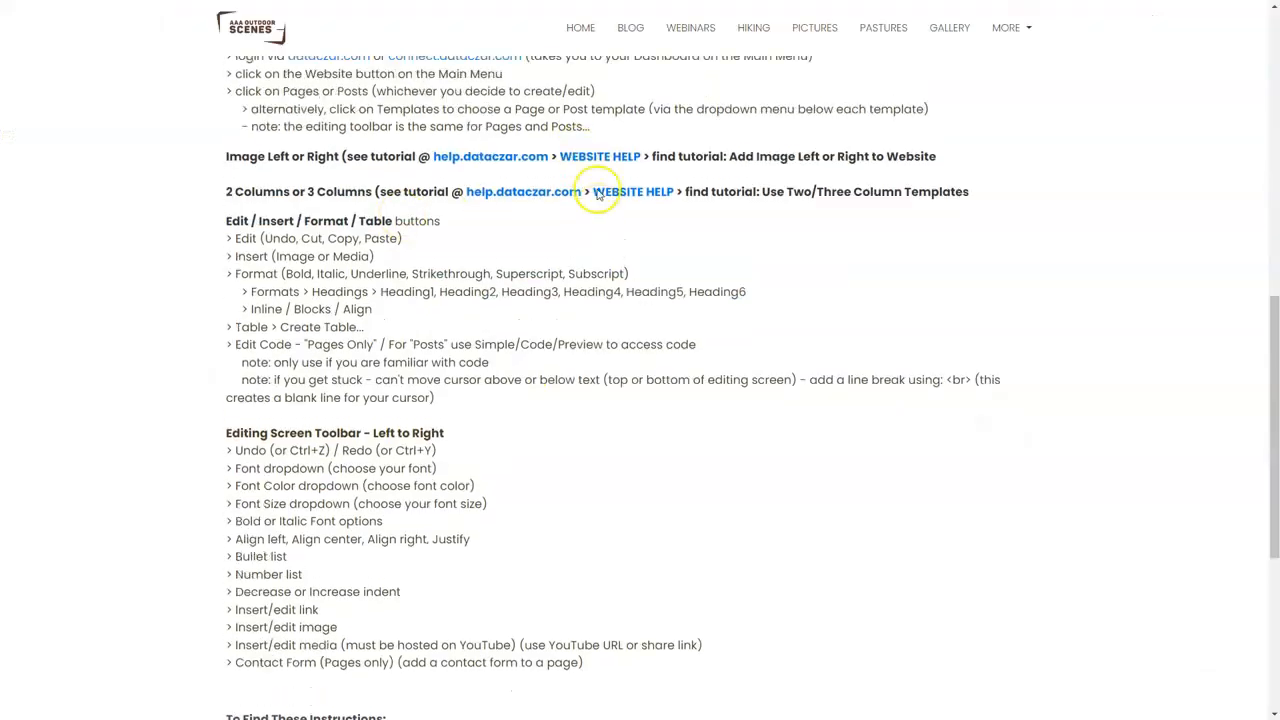
pyautogui.click(578, 29)
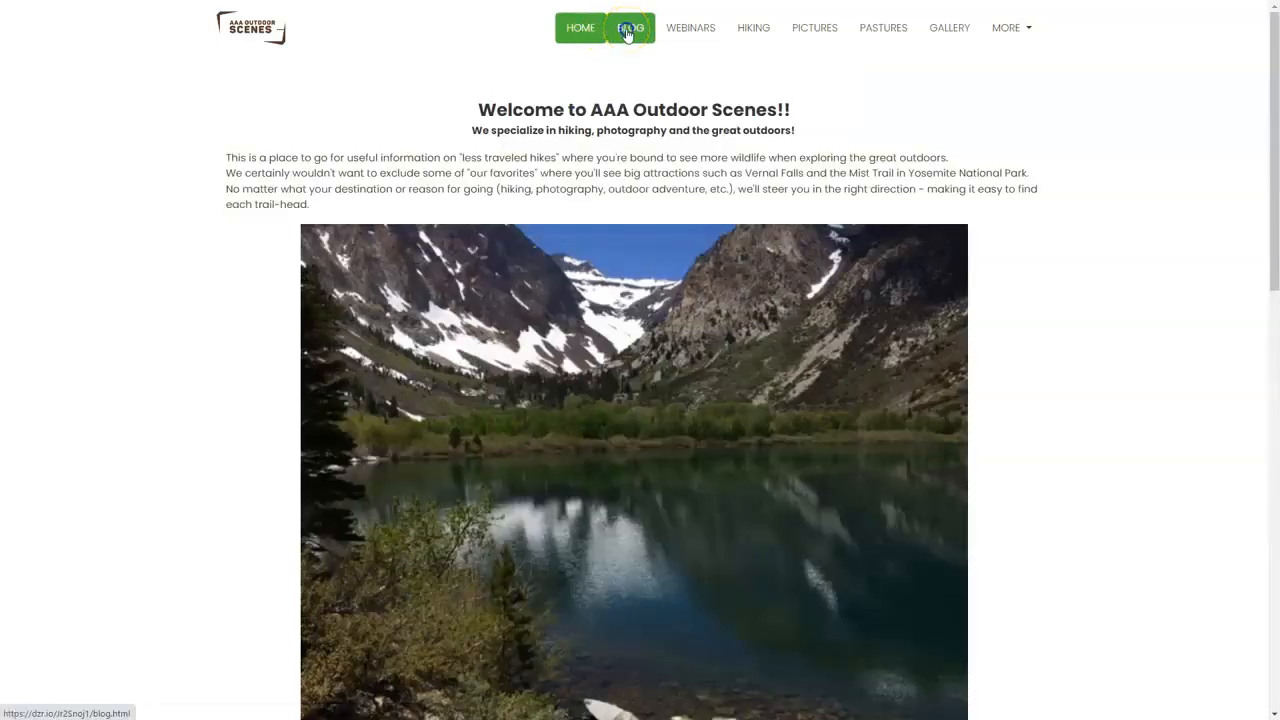
pyautogui.click(627, 31)
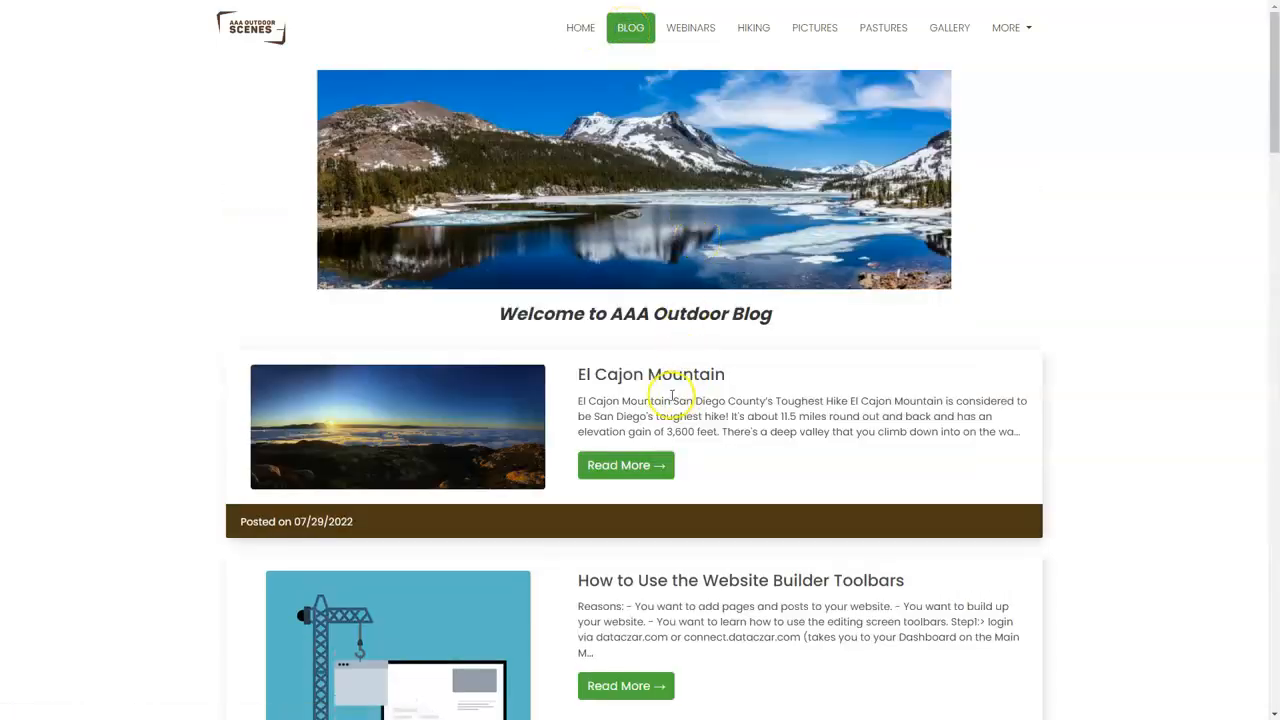
pyautogui.click(638, 470)
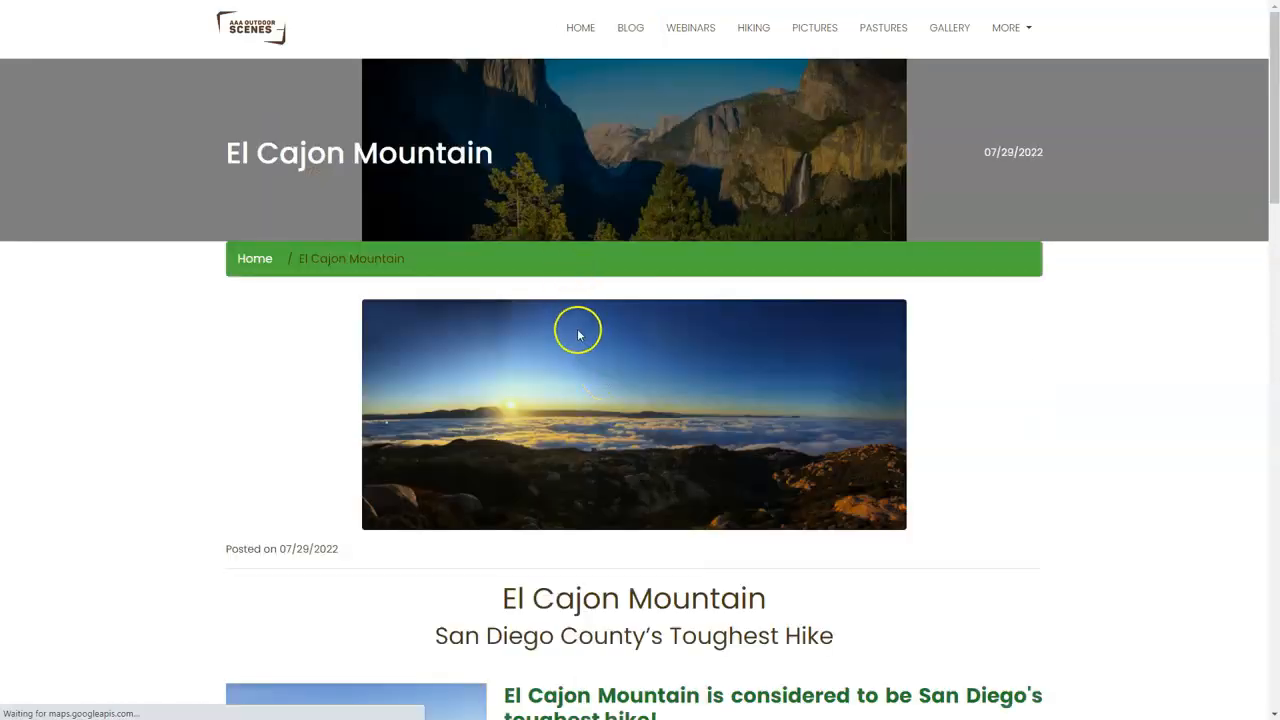
# Step: Review the published post's headings, image-left section, justified hike text and two-column photos
pyautogui.scroll(-2, 577, 335)
pyautogui.scroll(-3, 600, 465)
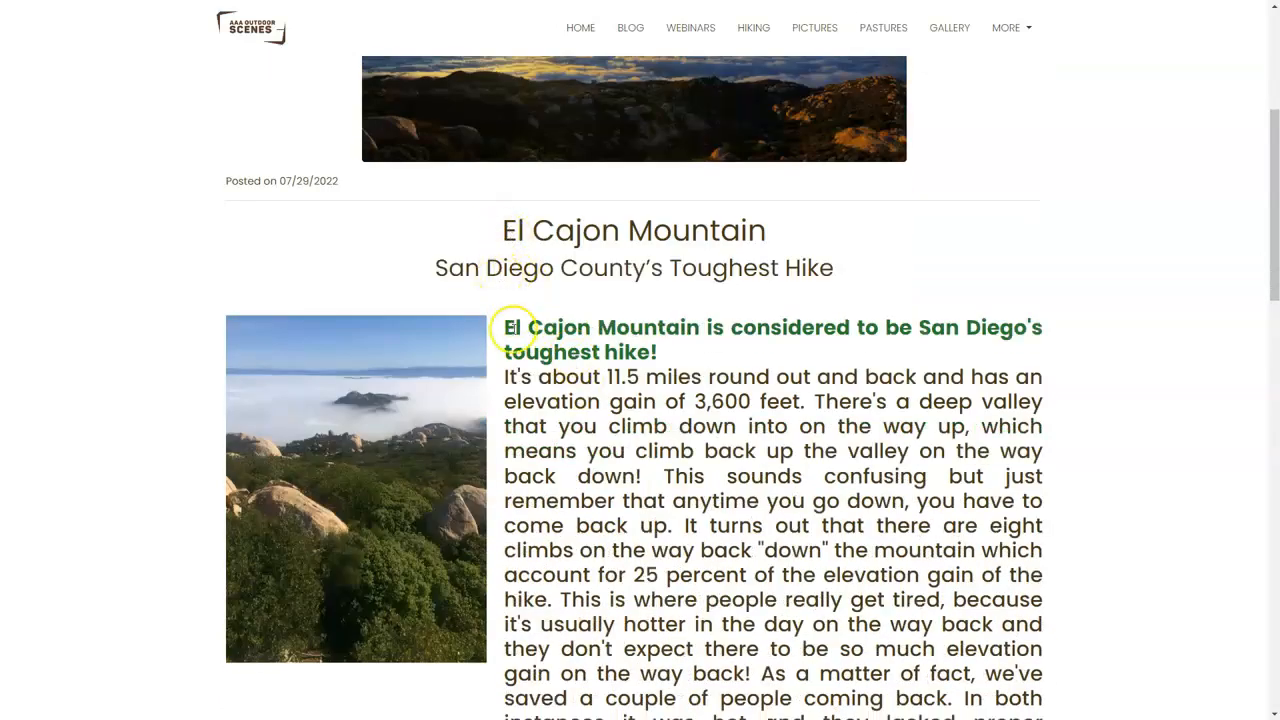
pyautogui.scroll(-3, 610, 400)
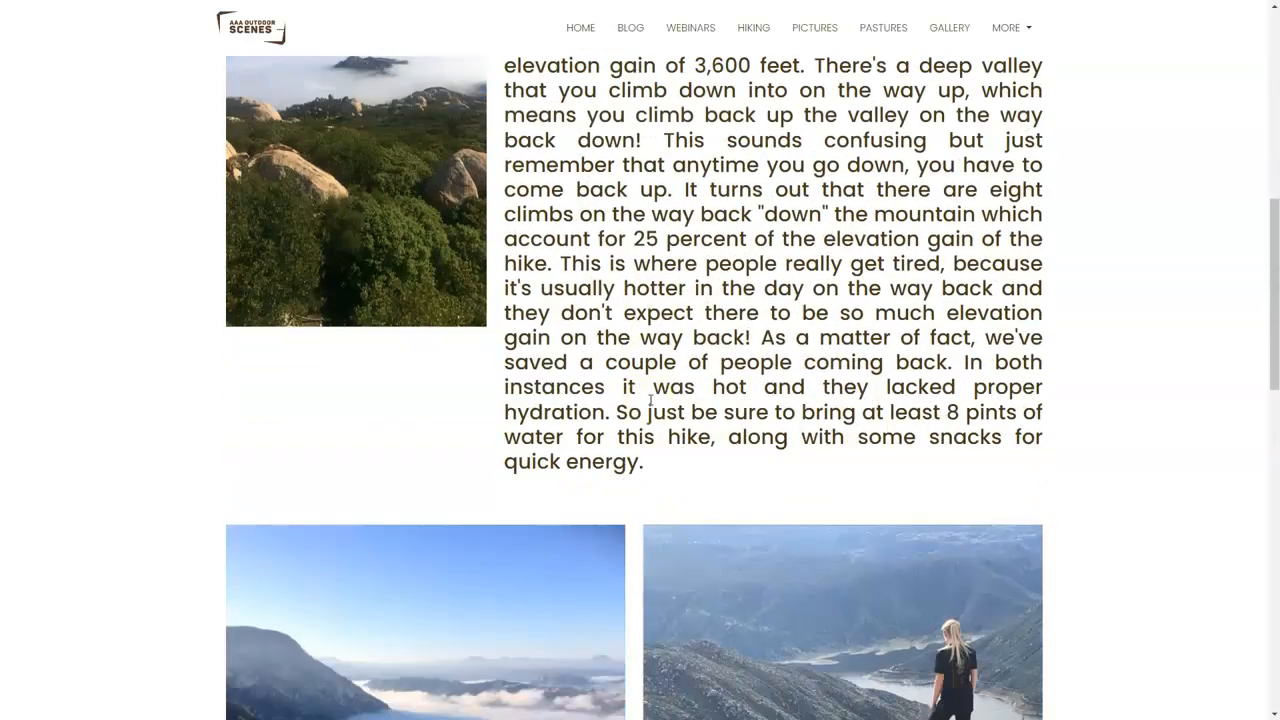
pyautogui.scroll(2, 660, 300)
pyautogui.click(663, 249)
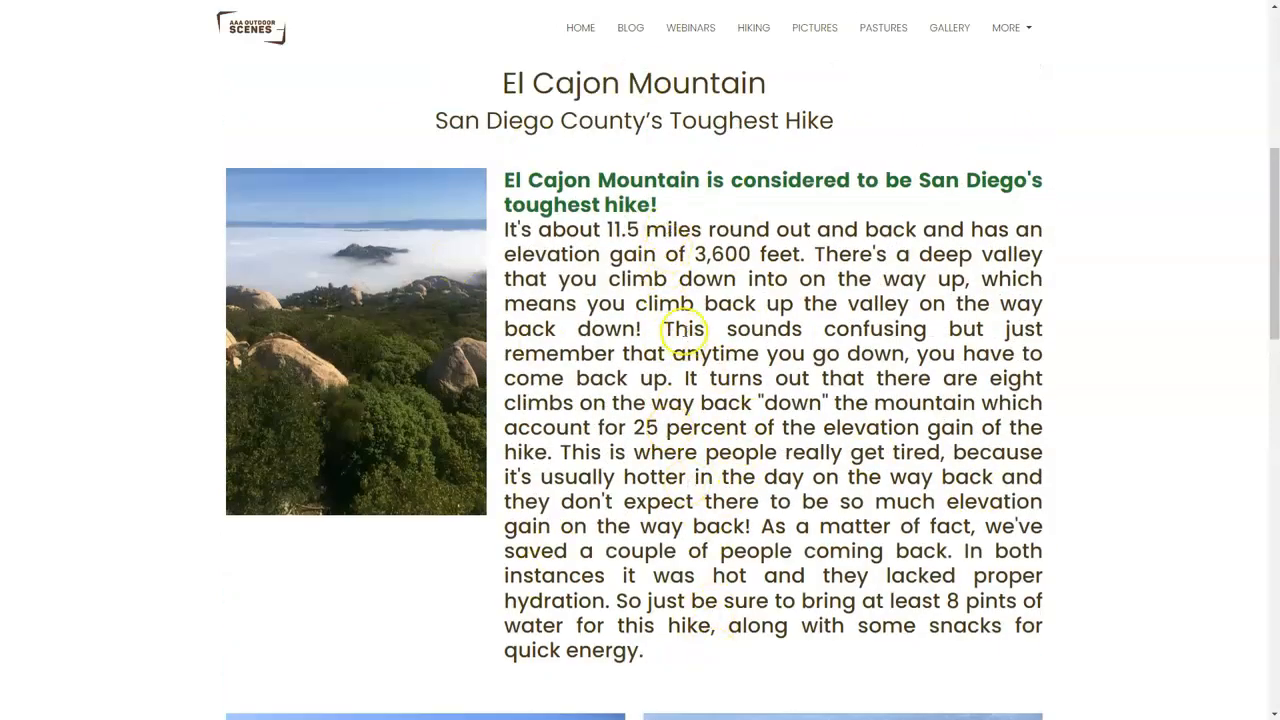
pyautogui.moveTo(668, 229); pyautogui.dragTo(716, 655)
pyautogui.click(716, 655)
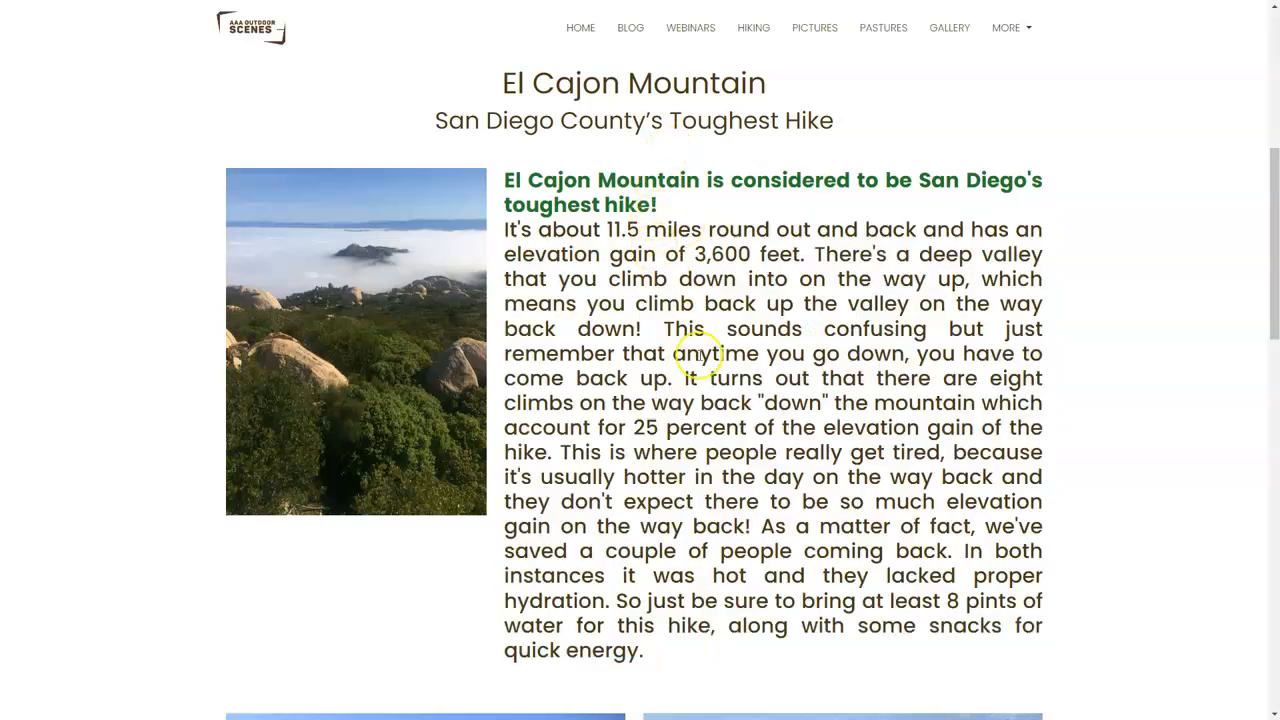
pyautogui.scroll(5, 723, 399)
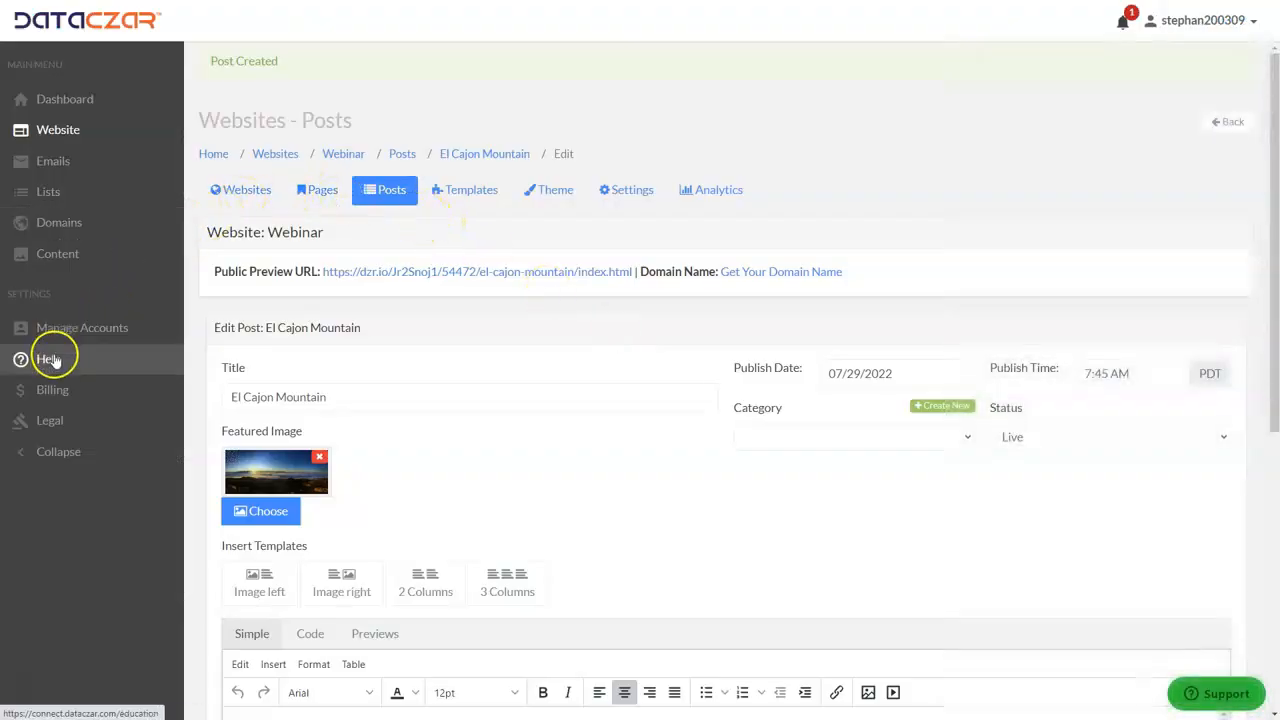
# Step: View the Website Help topics in Dataczar's Help Center and return to the account Dashboard
pyautogui.click(48, 360)
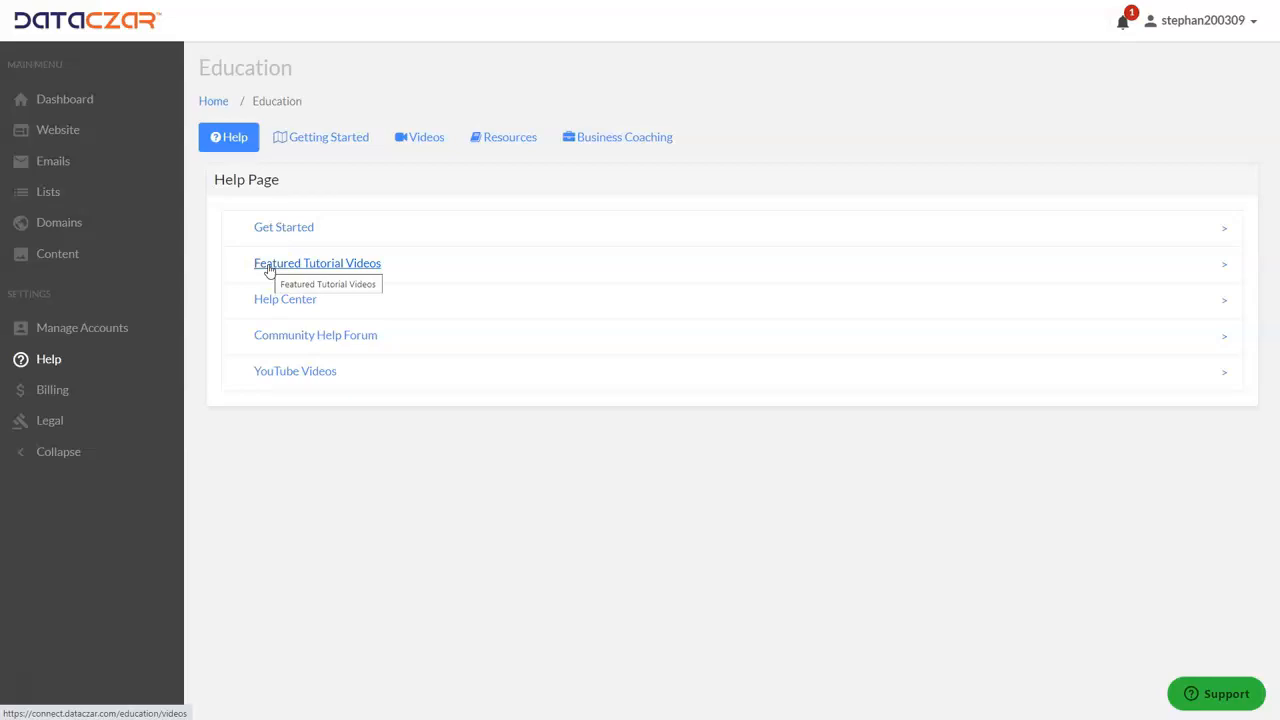
pyautogui.click(269, 301)
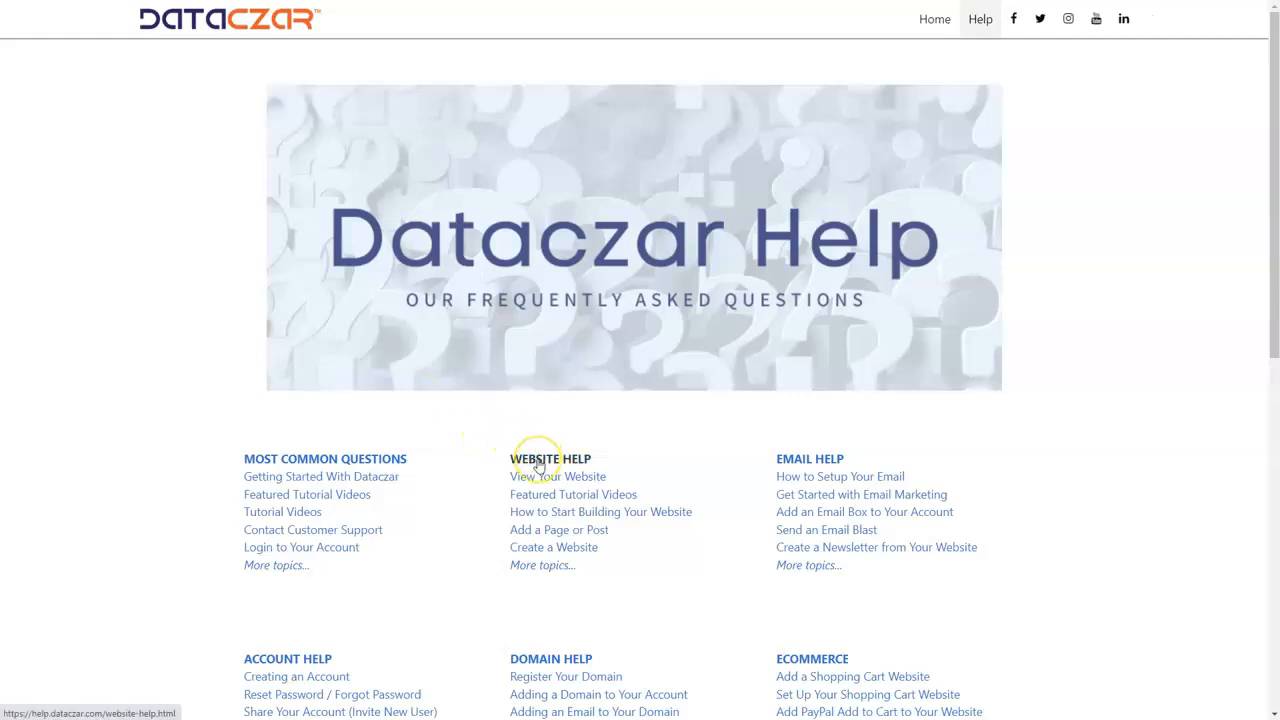
pyautogui.click(538, 463)
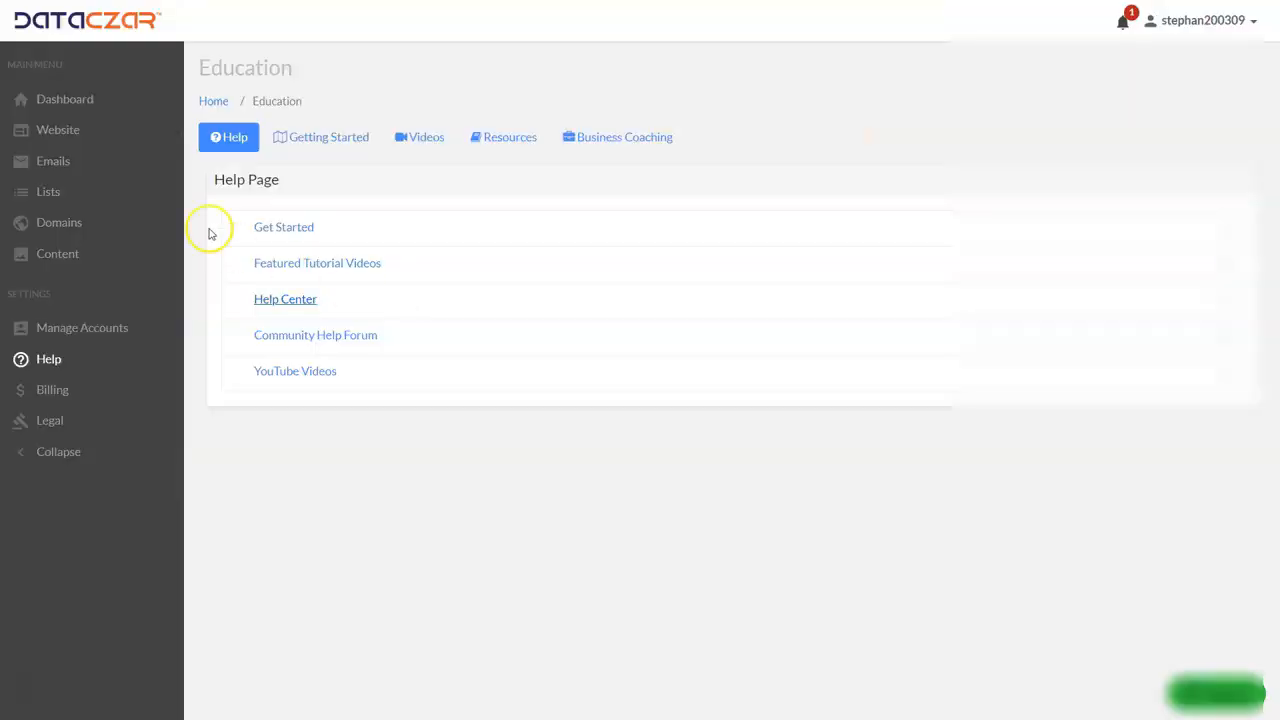
pyautogui.click(77, 103)
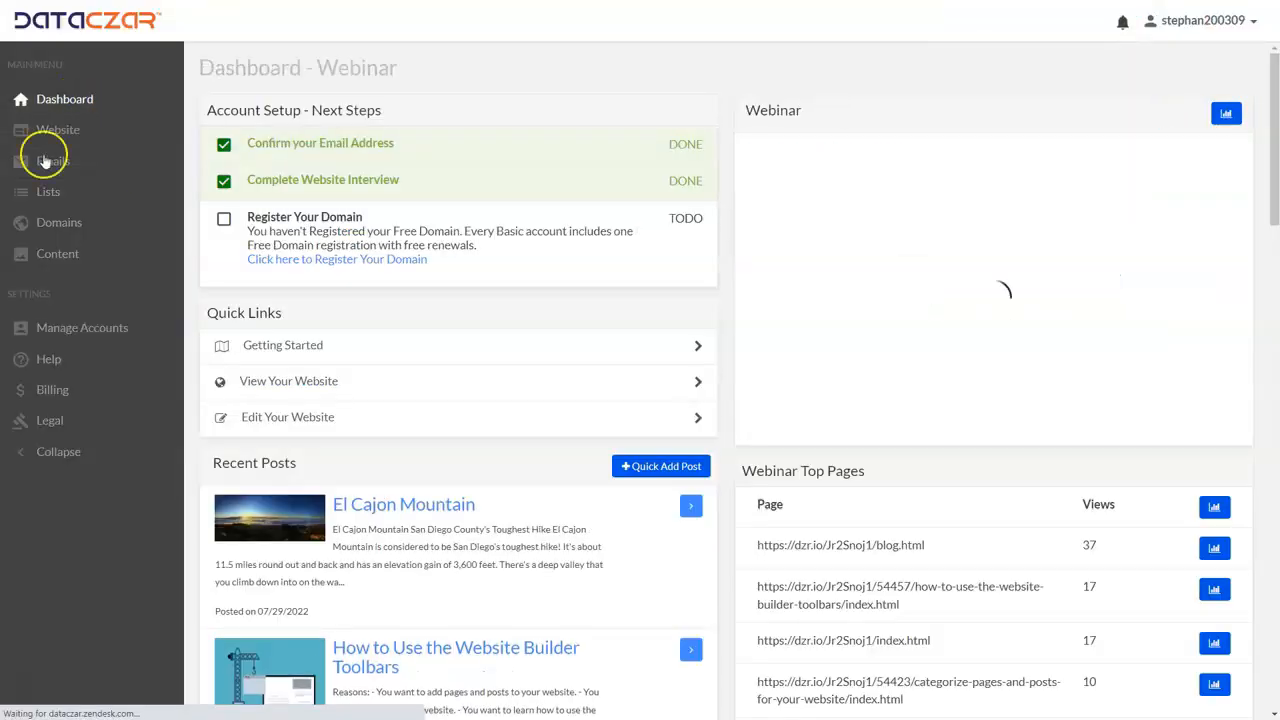